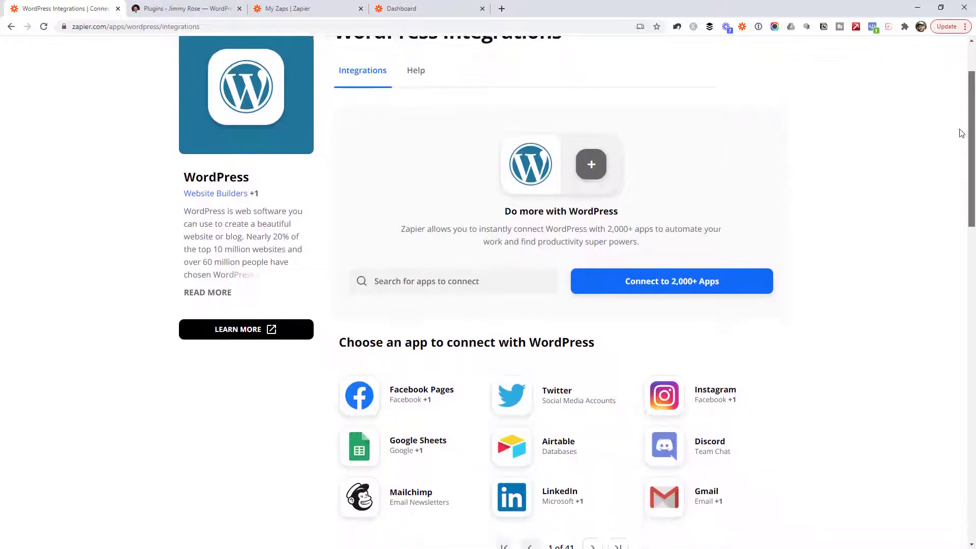
Step: Review WordPress's five Zapier triggers, including New Post, then bring up the Blog Post Promotion spreadsheet
scroll(948, 425, down, 2)
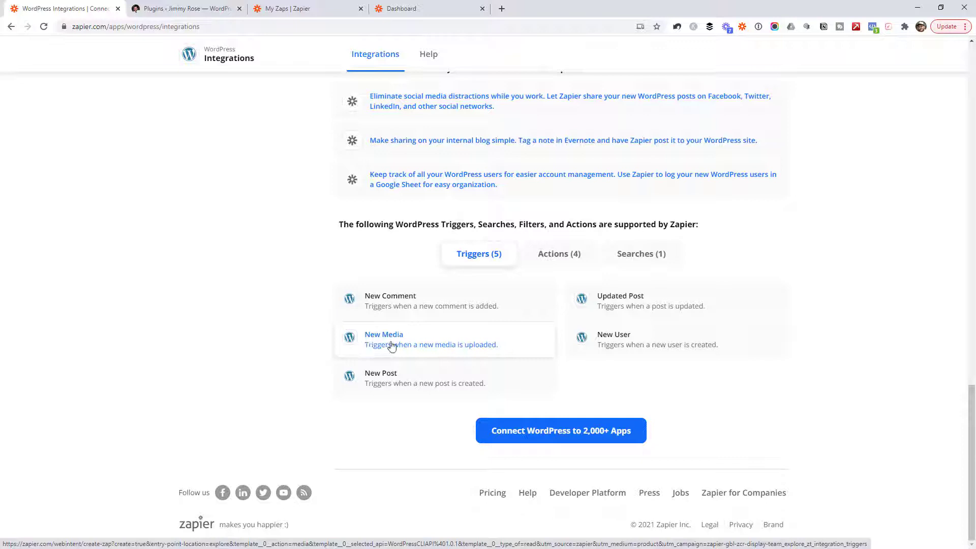
click(397, 386)
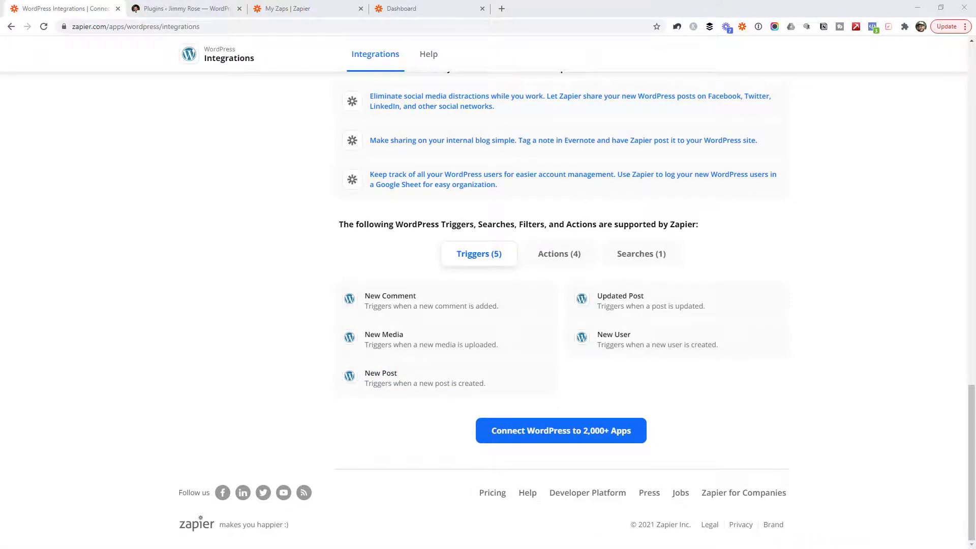
key(alt+Tab)
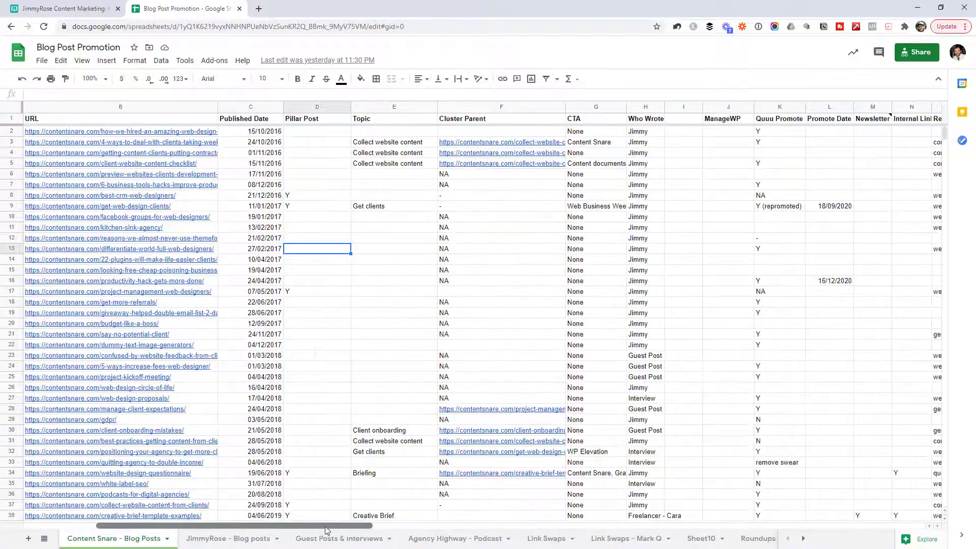
drag(327, 530, 413, 524)
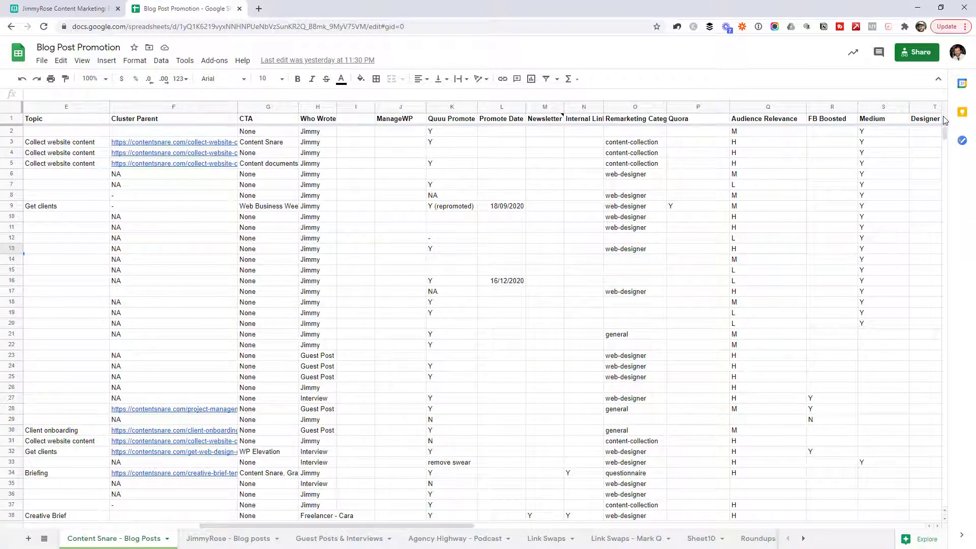
Step: Scroll across the Blog Post Promotion columns, view the Airtable Blog Posts table, then restore the window
drag(465, 526, 198, 523)
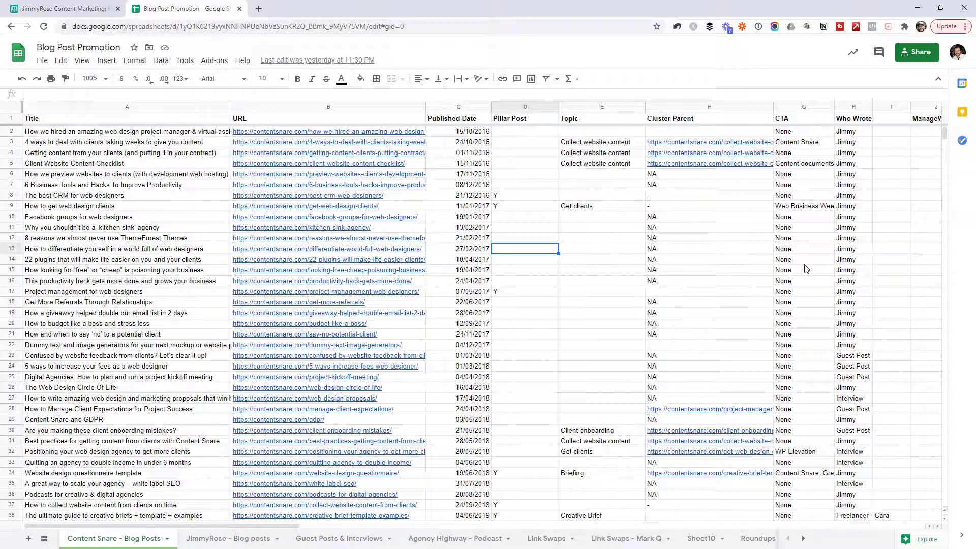
click(66, 9)
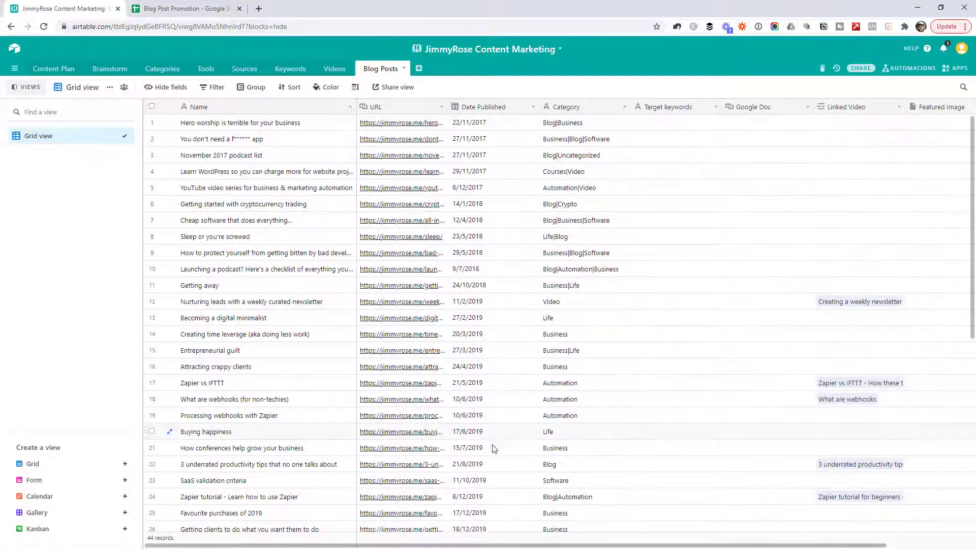
drag(645, 7, 975, 106)
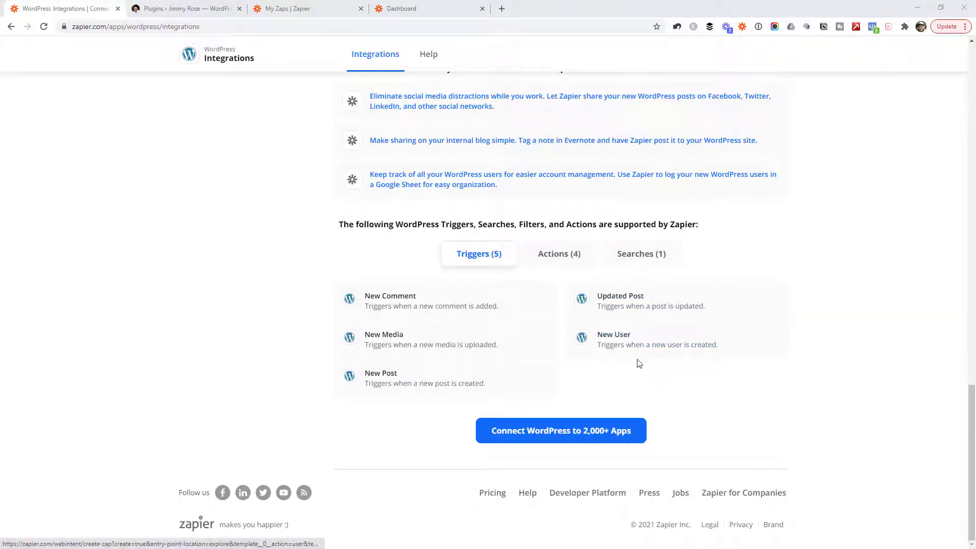
Step: View WordPress's four supported actions and open the YouTube to WordPress zap
click(559, 253)
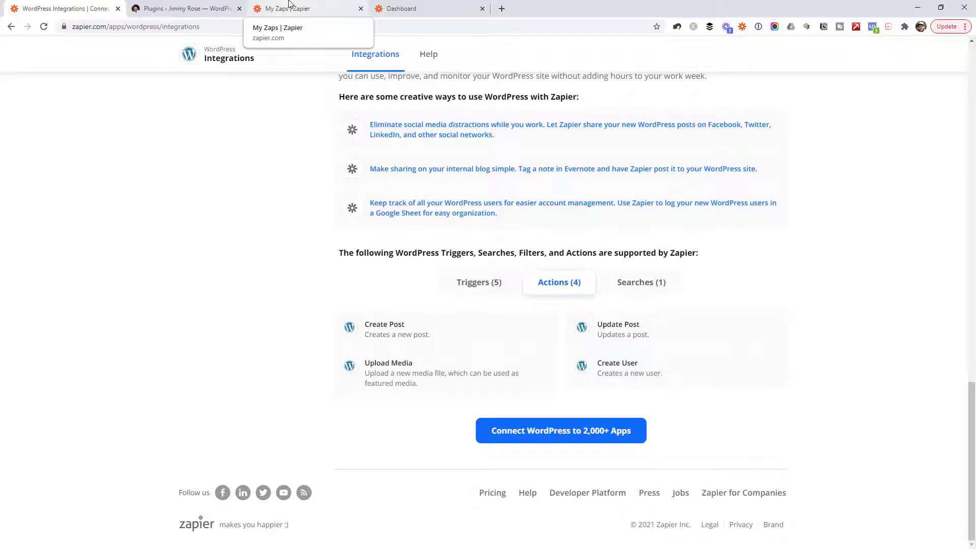
click(285, 9)
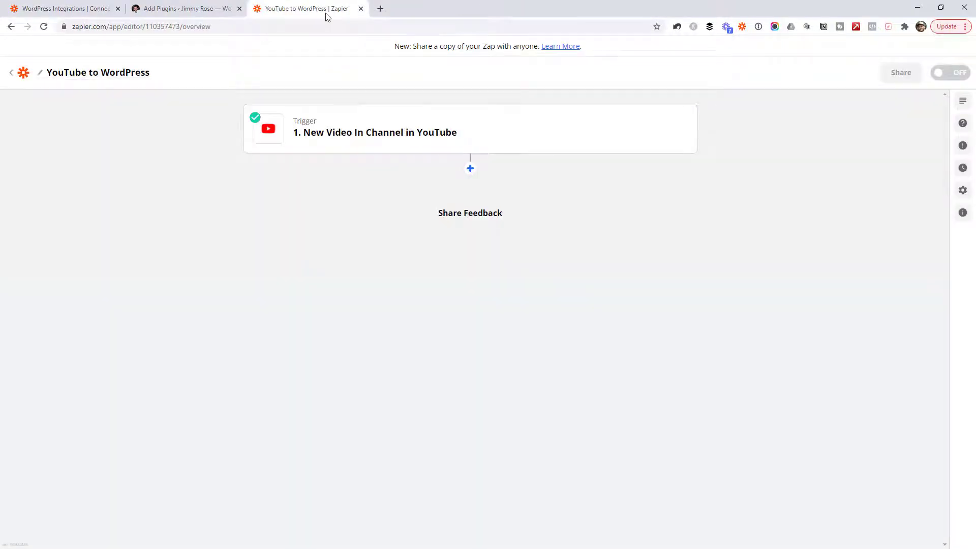
mouse_move(340, 135)
Step: Inspect the YouTube trigger's connected account and watched channel, then close the trigger editor
click(476, 147)
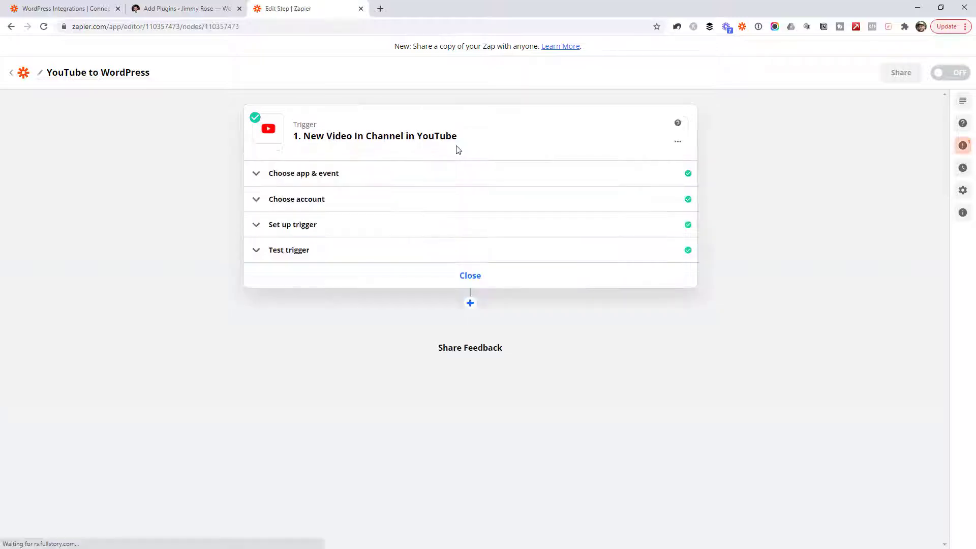
click(327, 231)
click(360, 202)
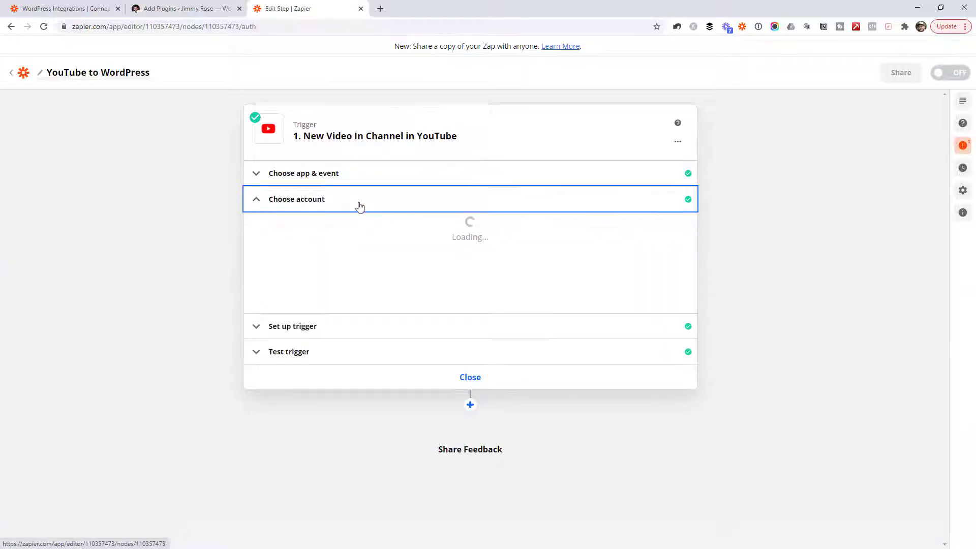
click(303, 326)
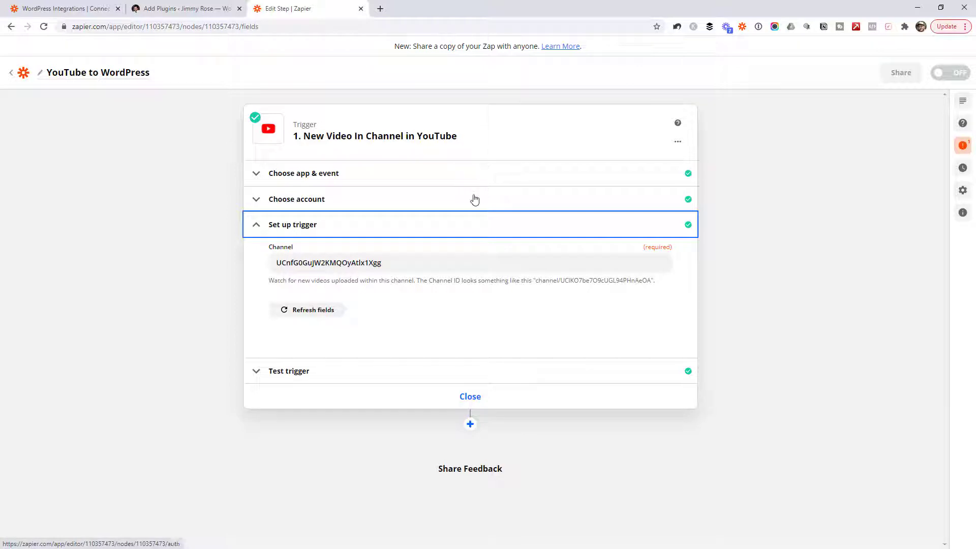
click(476, 402)
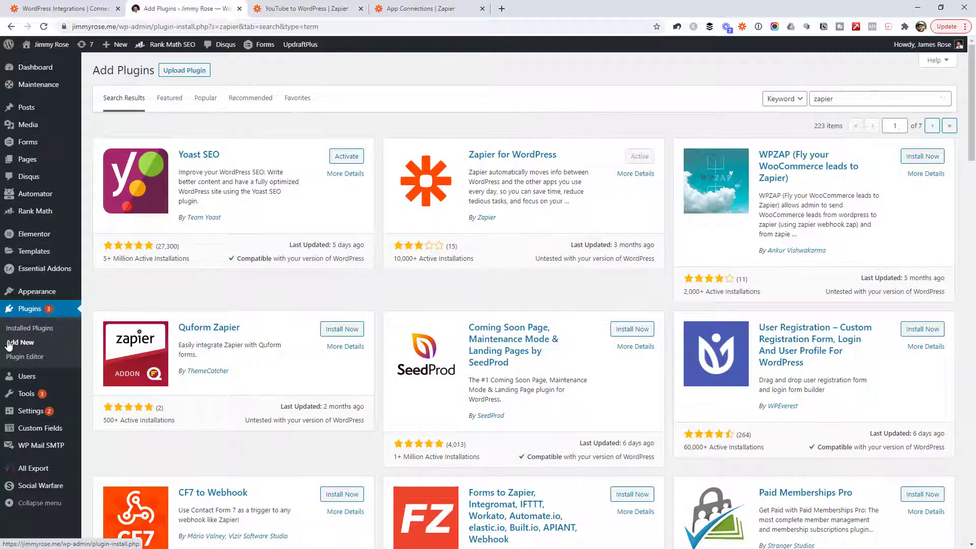
Step: Search plugins for 'zapier', confirm Zapier for WordPress is Active, and return to the YouTube to WordPress zap
double_click(822, 99)
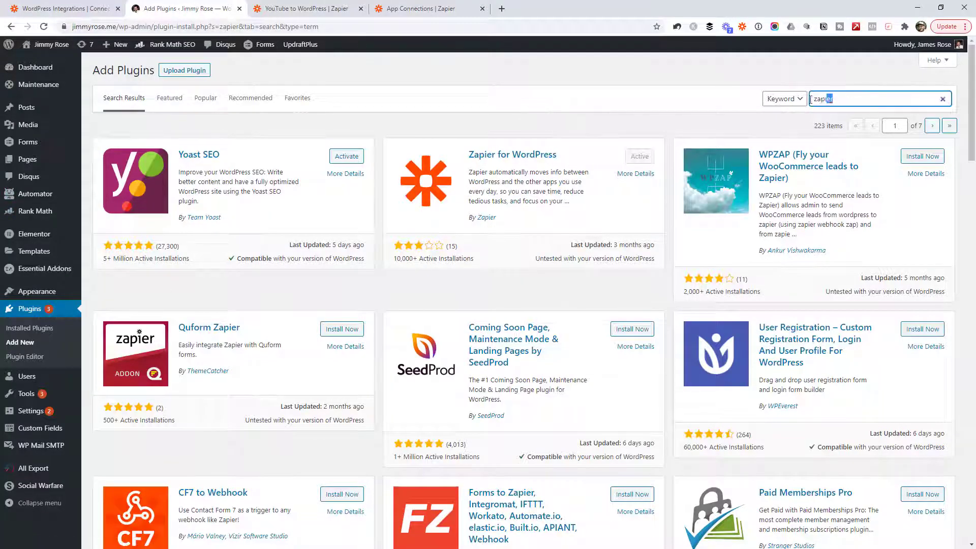
click(656, 120)
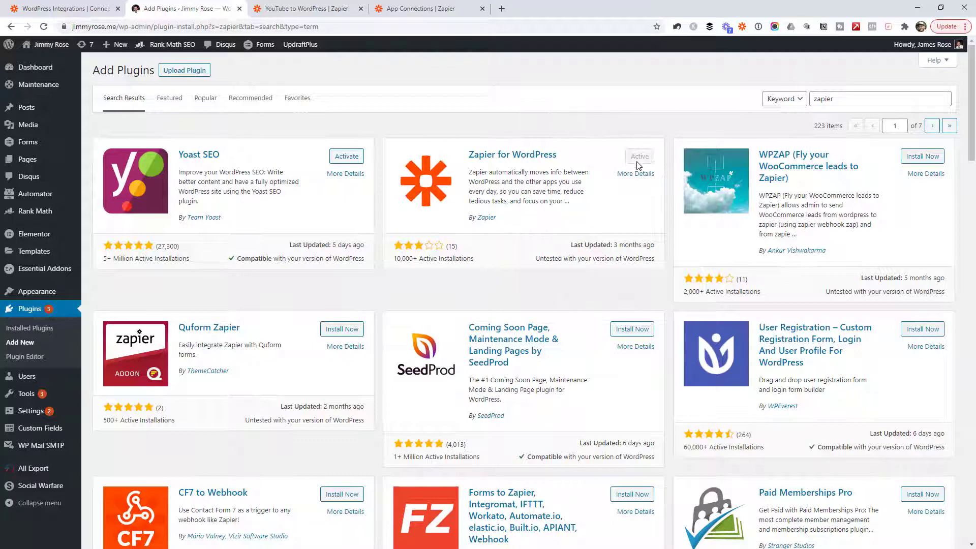
click(301, 9)
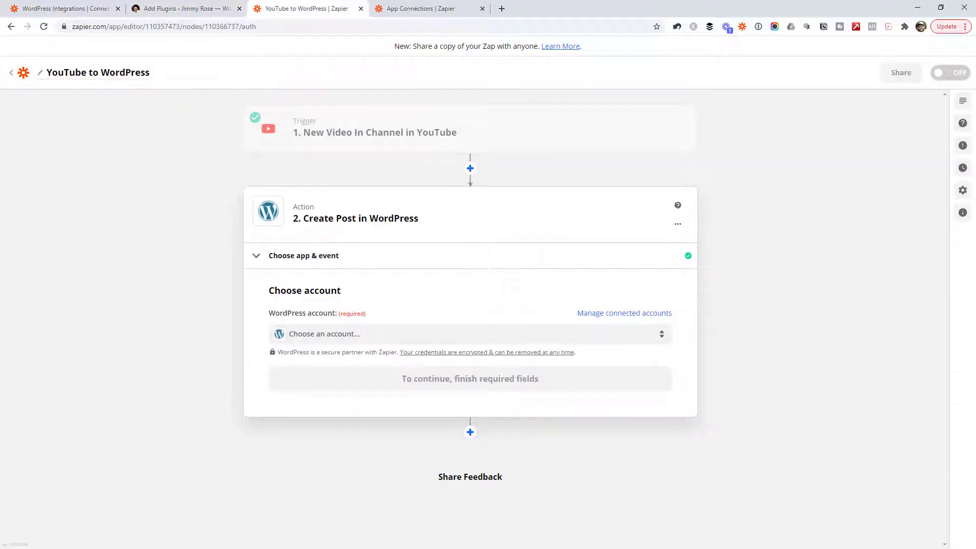
Step: Connect a WordPress account to the Create Post step and open the Cloudways XML-RPC help article
key(alt+Tab)
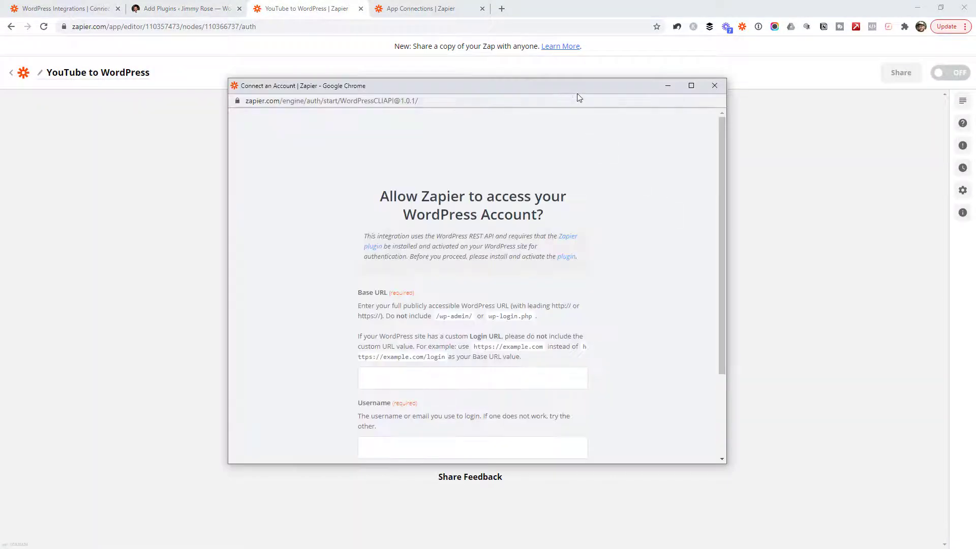
scroll(473, 235, down, 2)
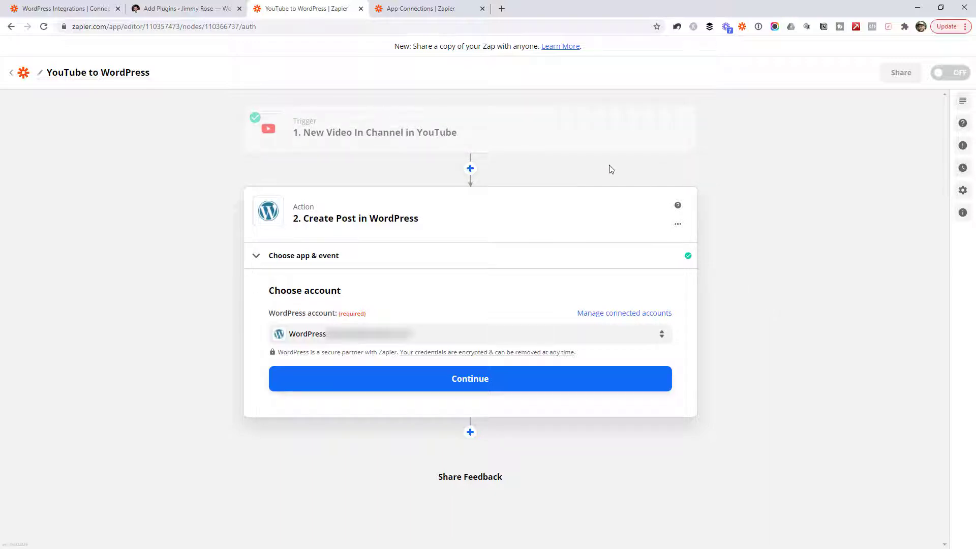
click(359, 157)
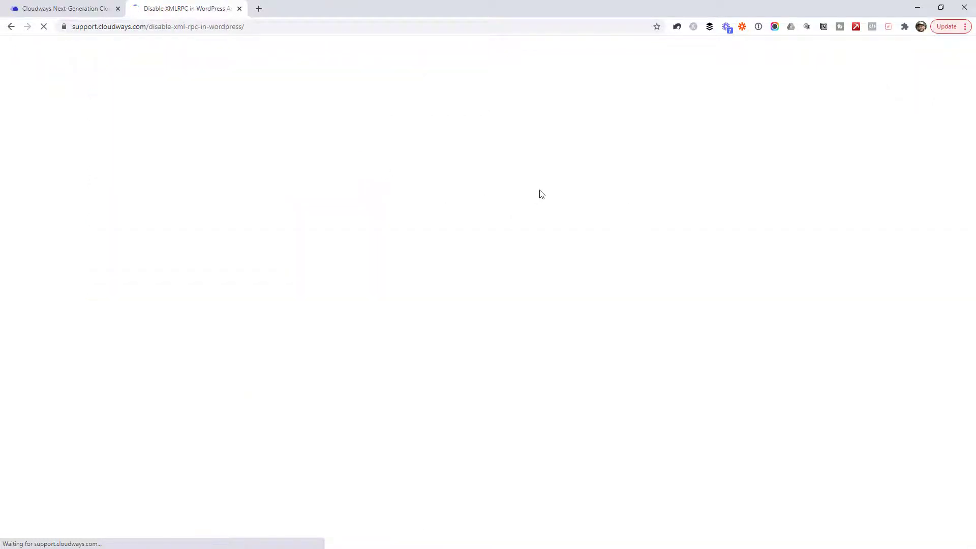
Step: Read the Cloudways XML-RPC disabling steps down to the Application Settings screenshots, then close the article
scroll(746, 261, down, 15)
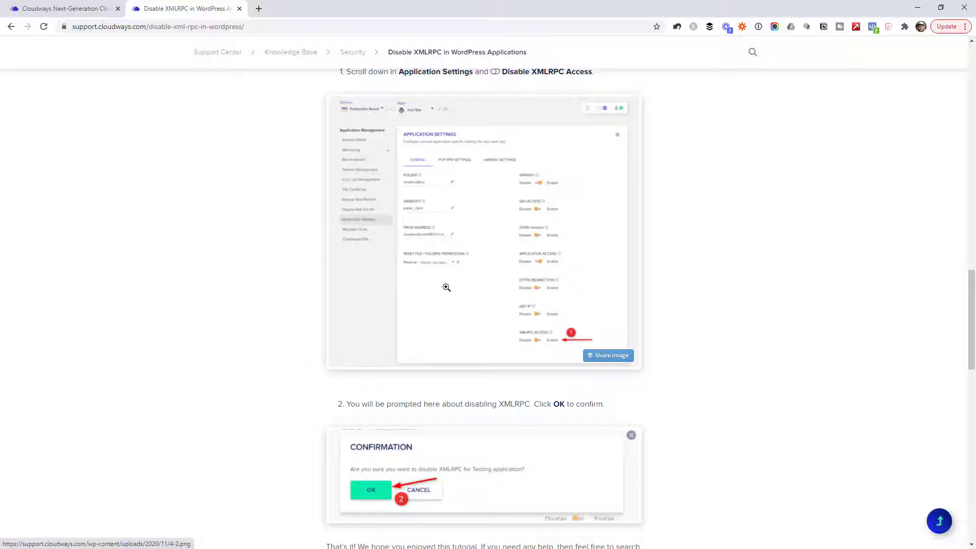
click(962, 8)
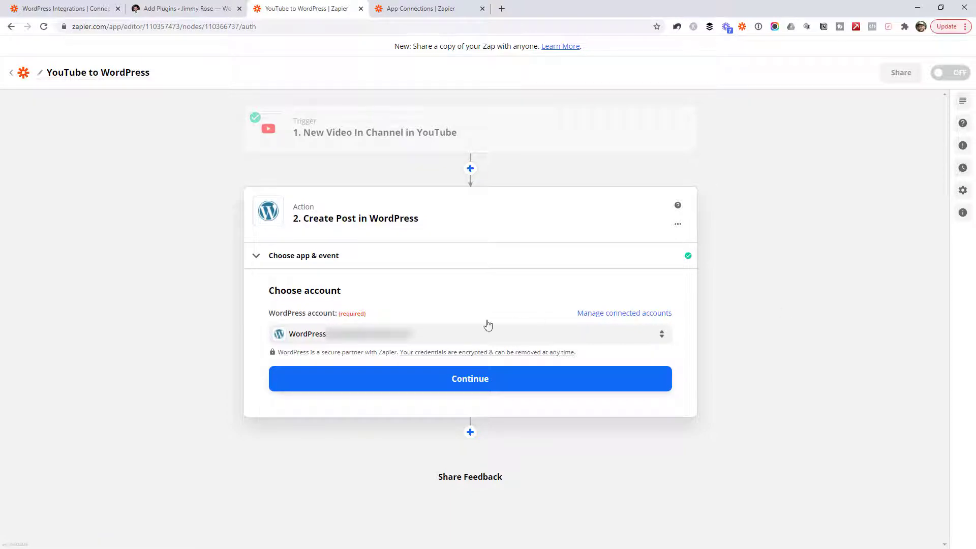
Step: Set the post type to Posts and map the YouTube video title into the post Title
click(421, 387)
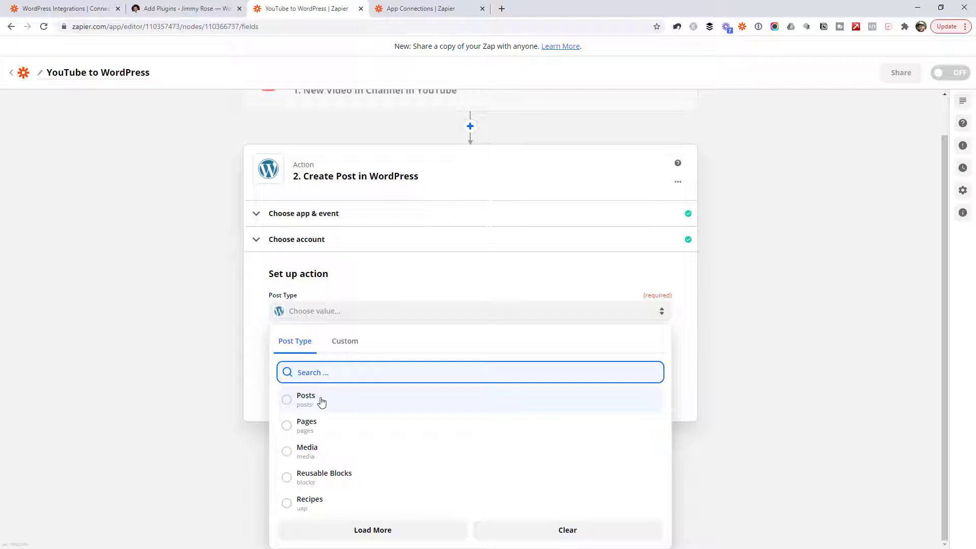
click(322, 401)
drag(956, 393, 922, 198)
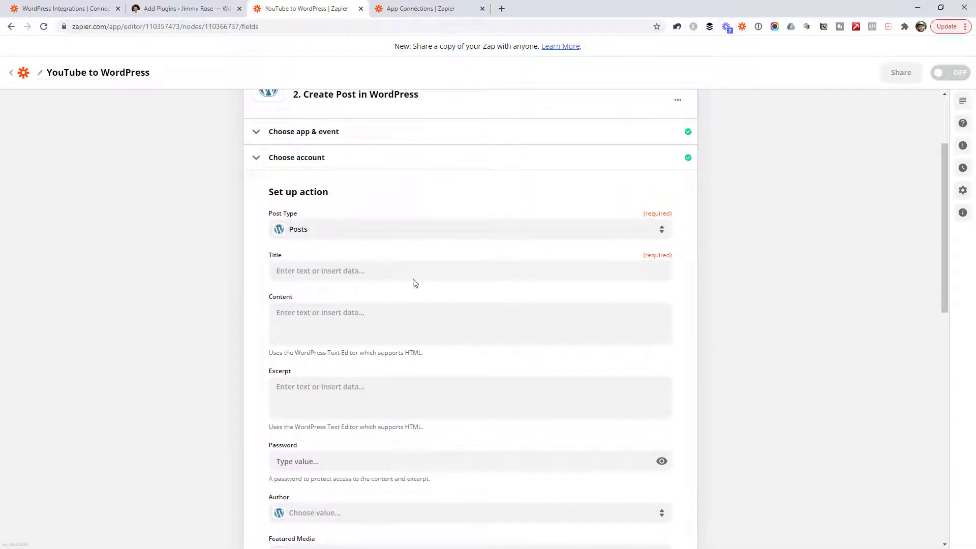
click(312, 274)
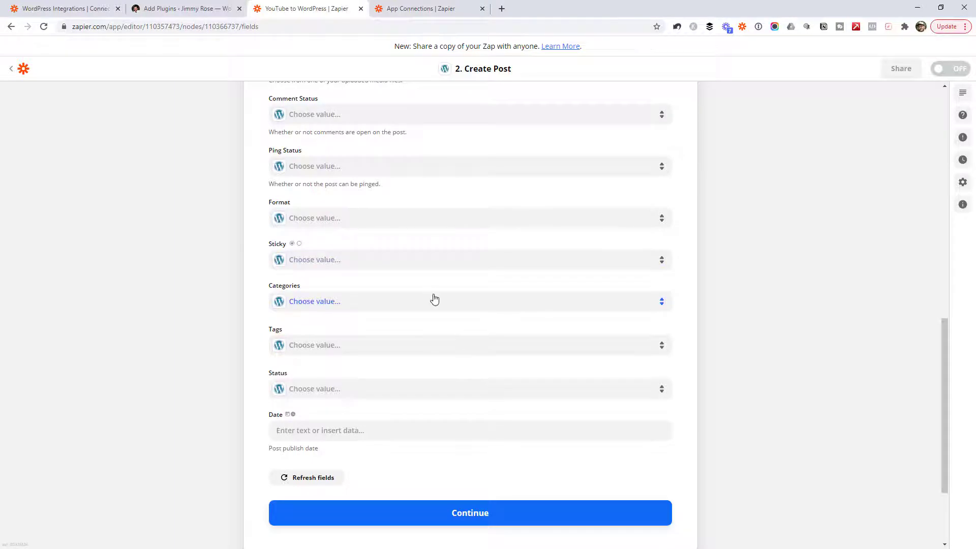
Step: Set the post category to Automation and the post status to Draft
click(433, 300)
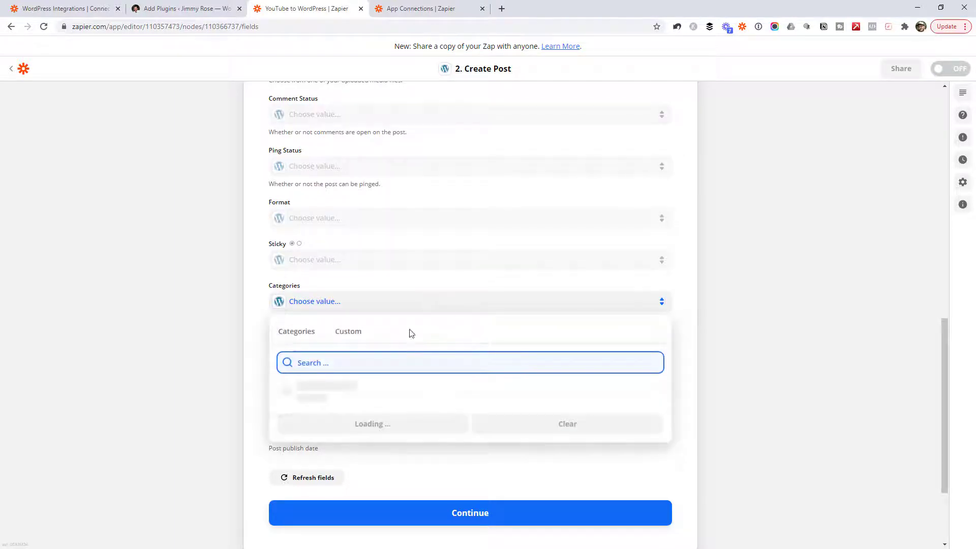
click(340, 337)
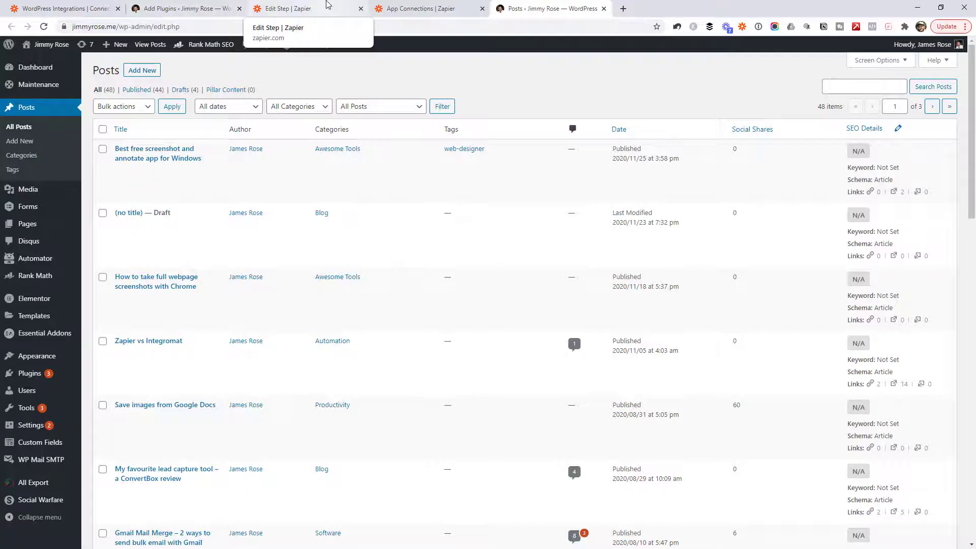
click(327, 5)
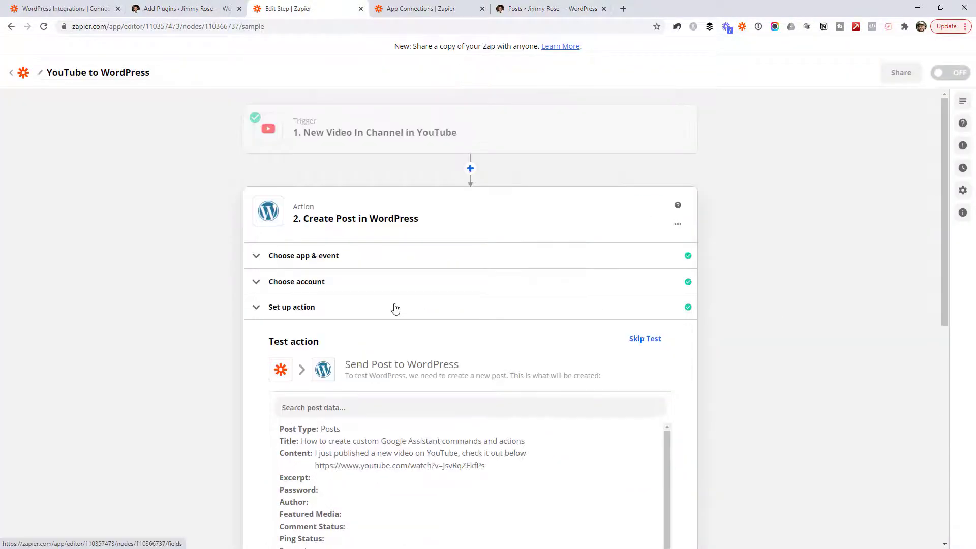
click(315, 307)
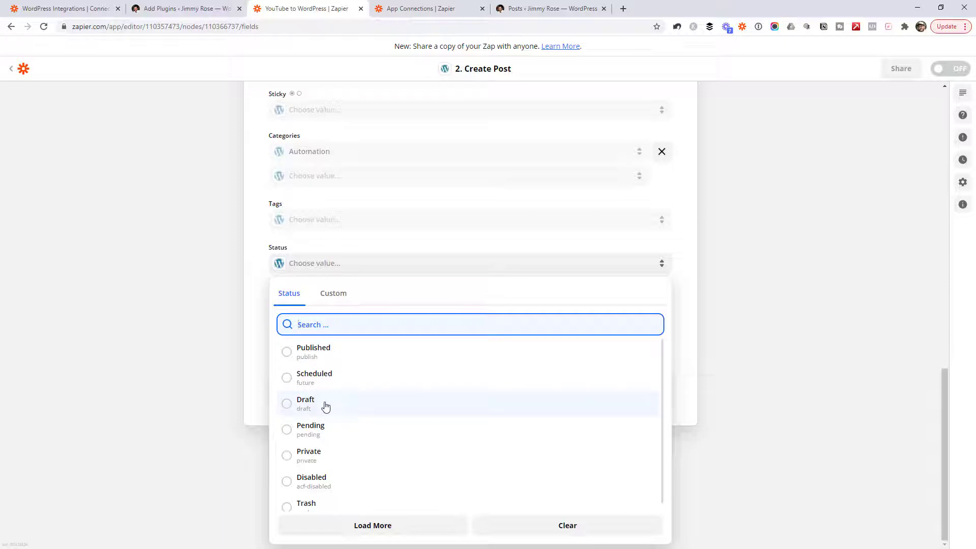
click(325, 405)
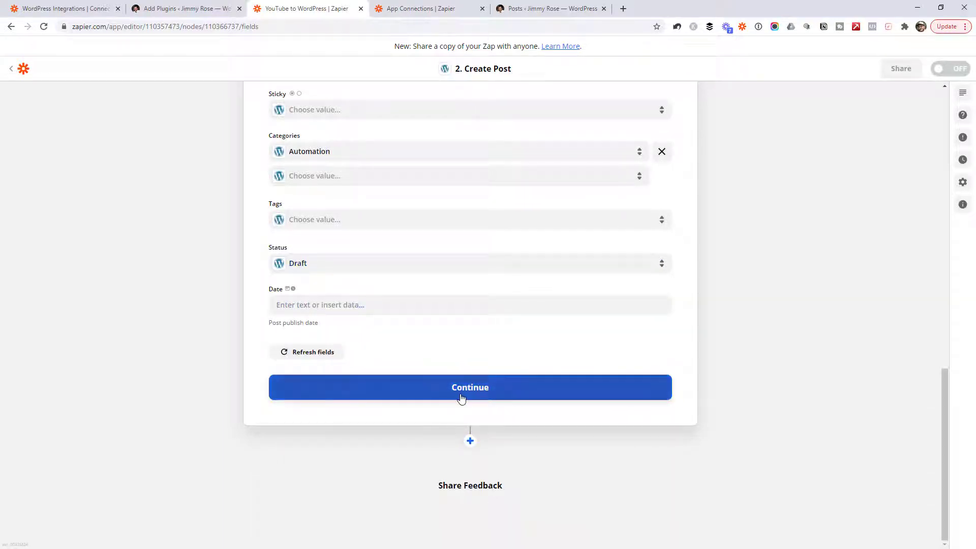
Step: Send a test draft post to WordPress and check it appears among the WordPress posts
click(462, 394)
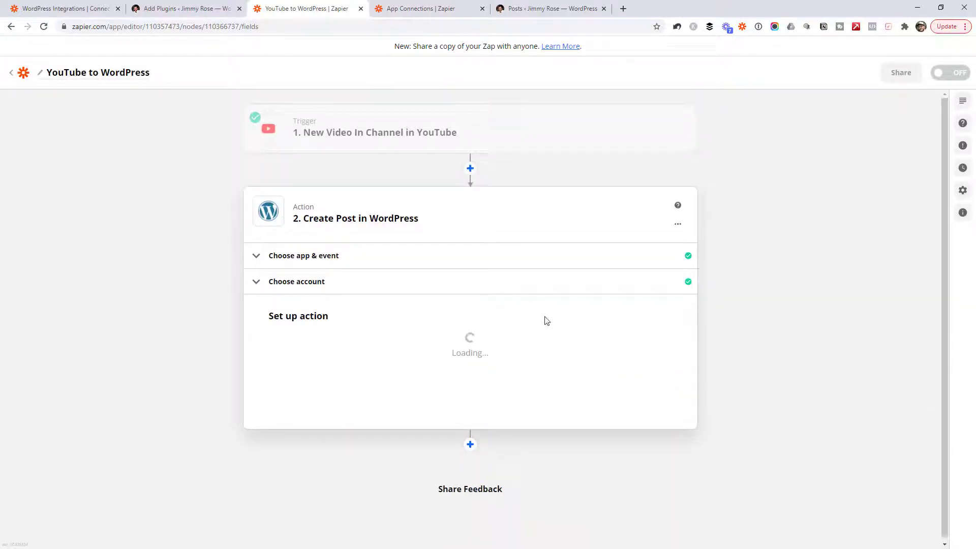
scroll(612, 262, down, 5)
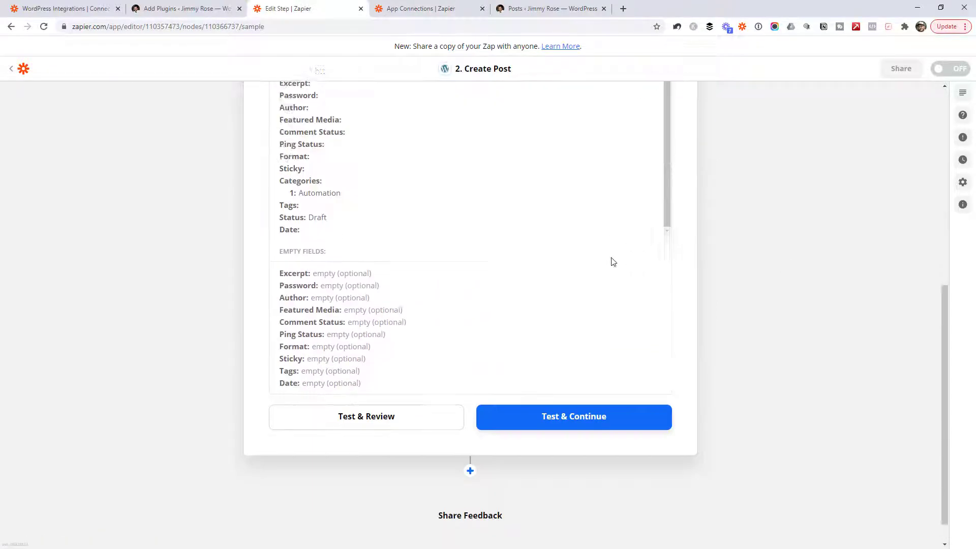
click(368, 390)
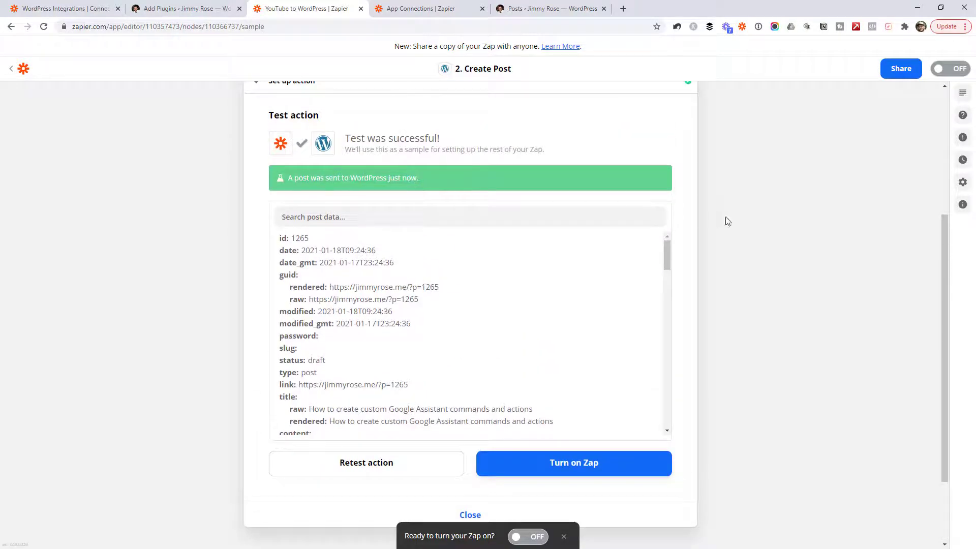
click(548, 8)
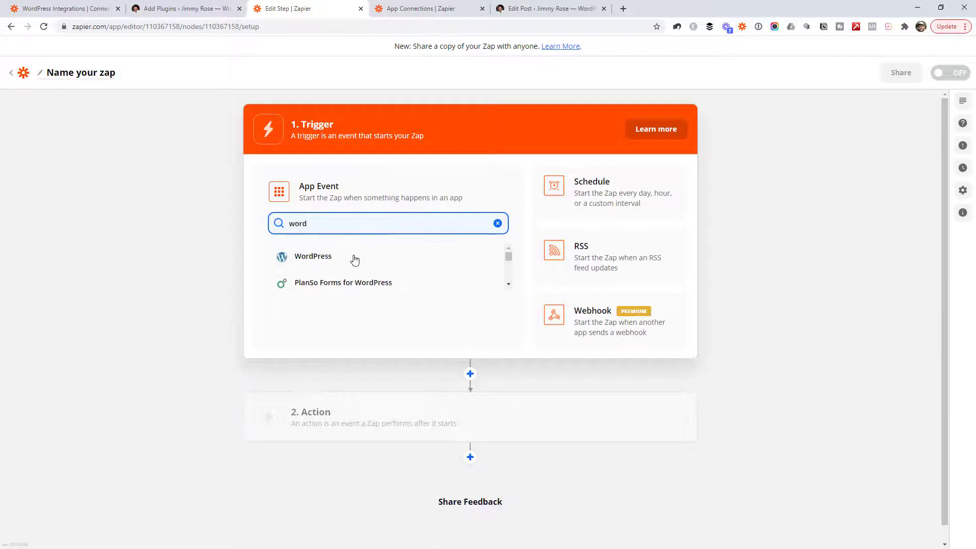
Step: Set the new zap's trigger to WordPress New Post, with Published status and post type Posts
click(352, 258)
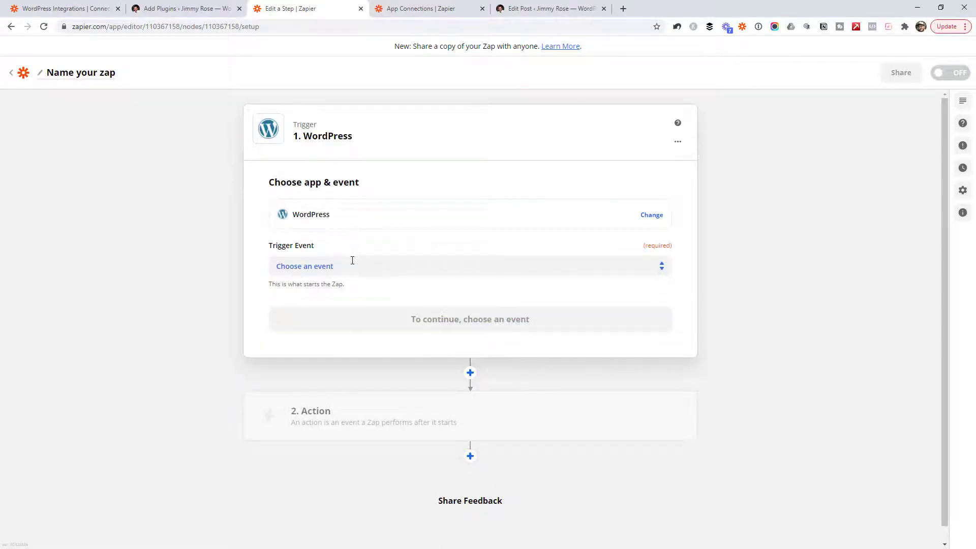
click(350, 262)
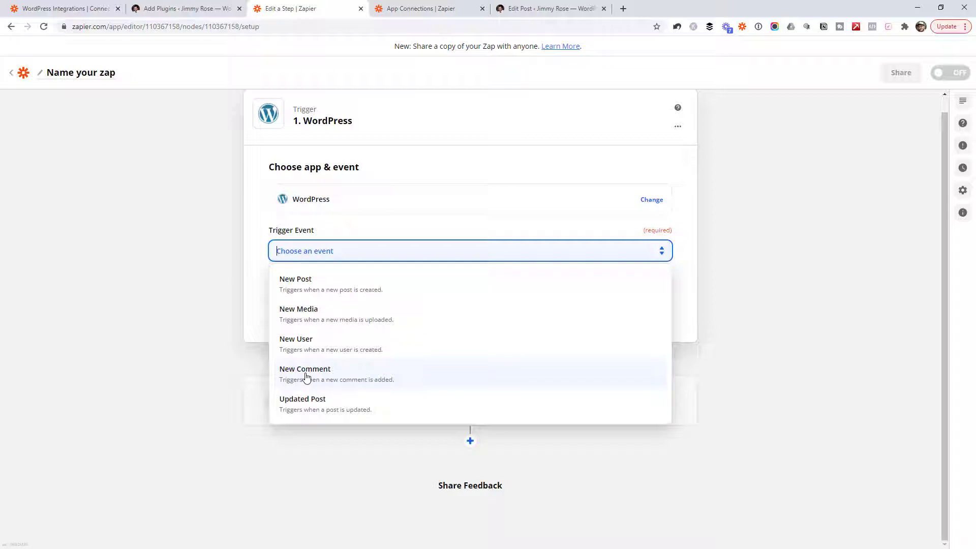
click(354, 291)
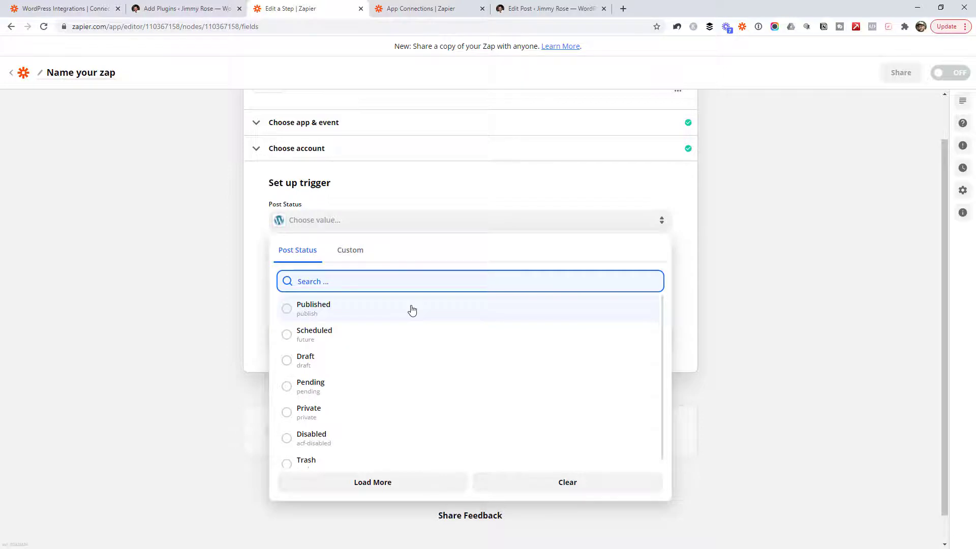
click(337, 314)
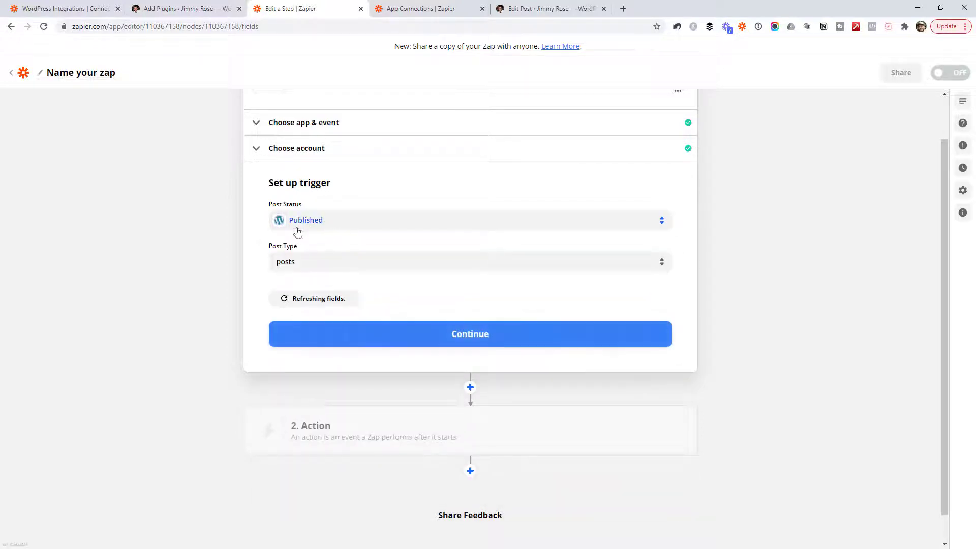
click(316, 259)
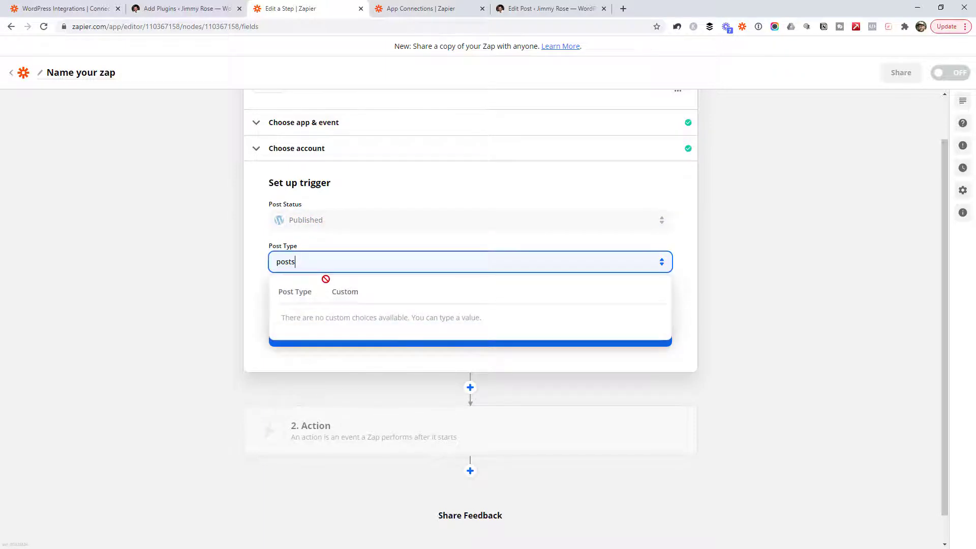
click(295, 293)
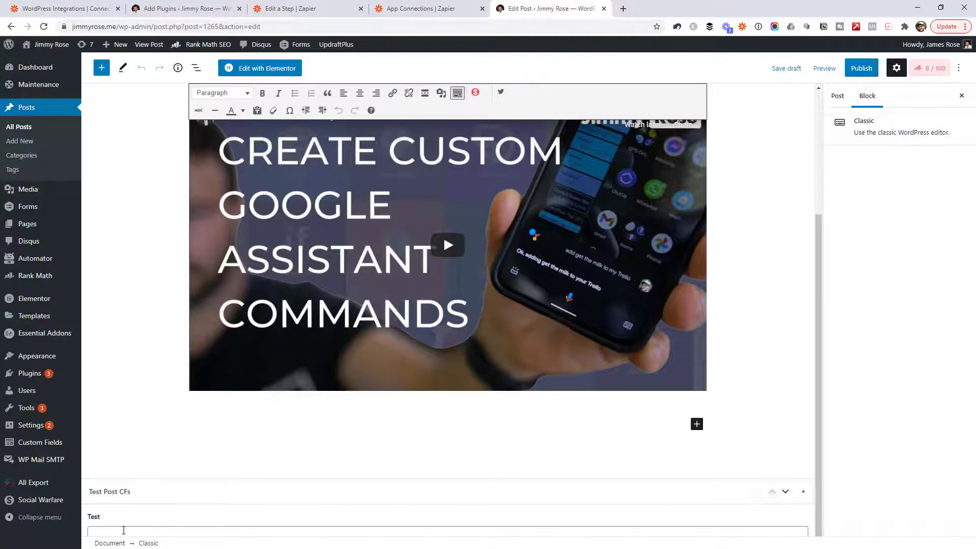
click(124, 530)
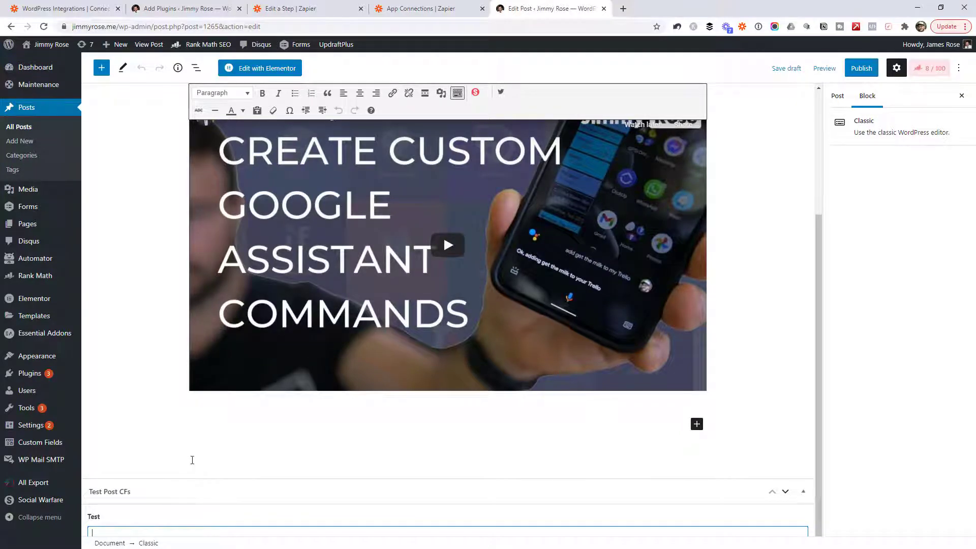
Step: Enter 'Test data' in the Test custom field and publish the Google Assistant commands post
text(Test data)
click(862, 70)
click(854, 68)
Step: Return to the zap and test the WordPress New Post trigger to pull a sample post
click(290, 9)
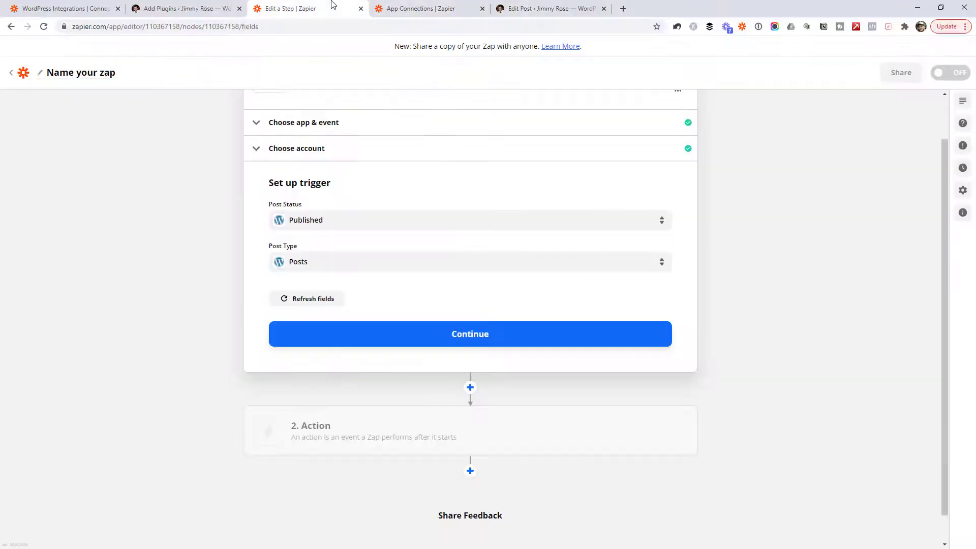
click(451, 338)
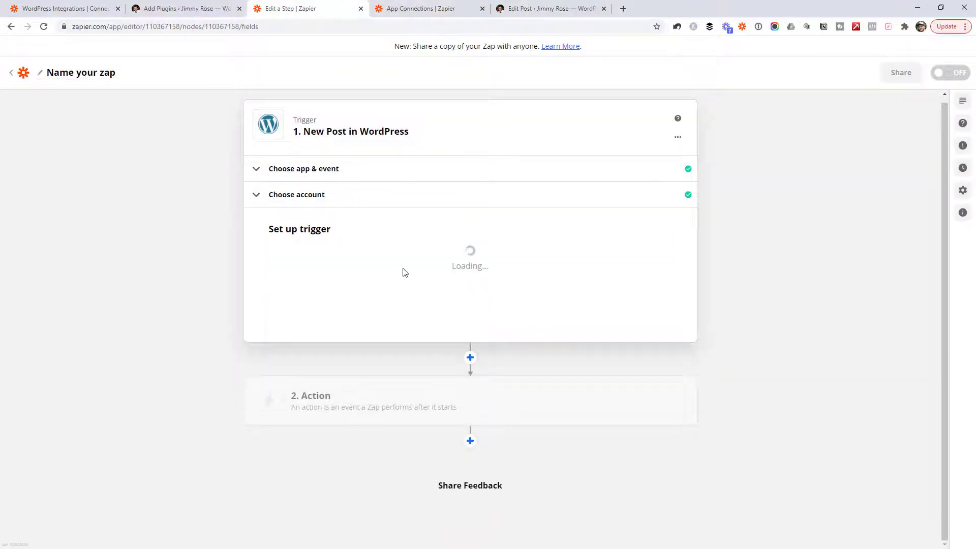
click(481, 359)
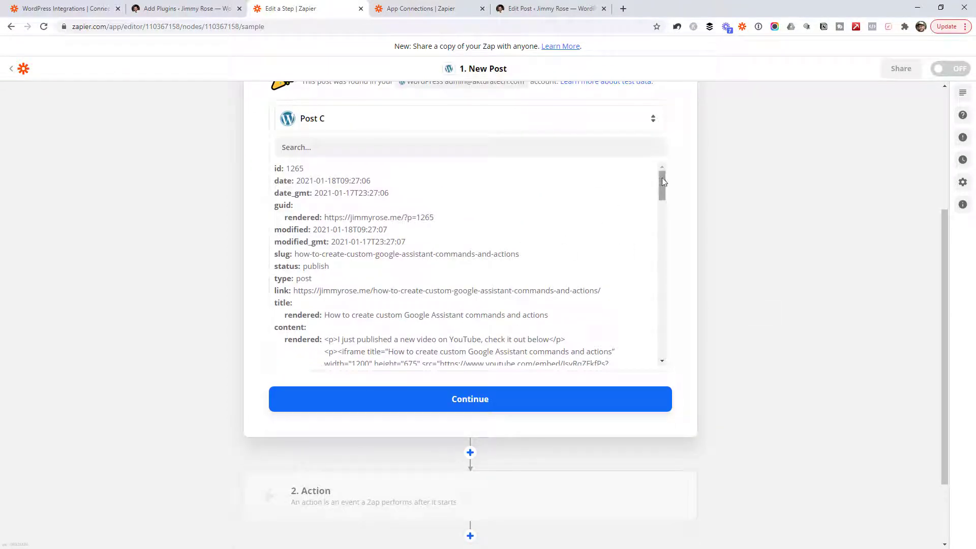
Step: Find the 'test data' post in the sample results, accept it, and confirm the Buffer account
click(570, 147)
text(test)
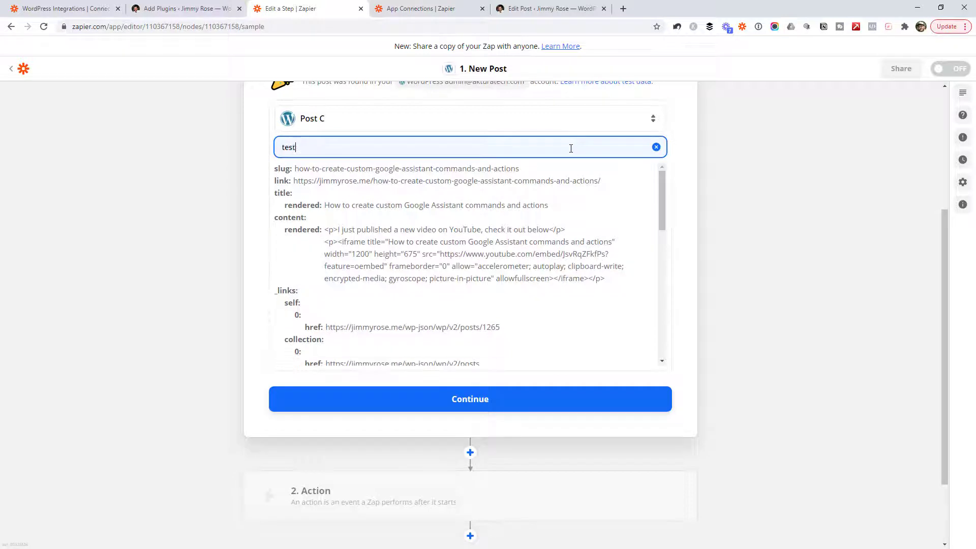
scroll(576, 255, down, 10)
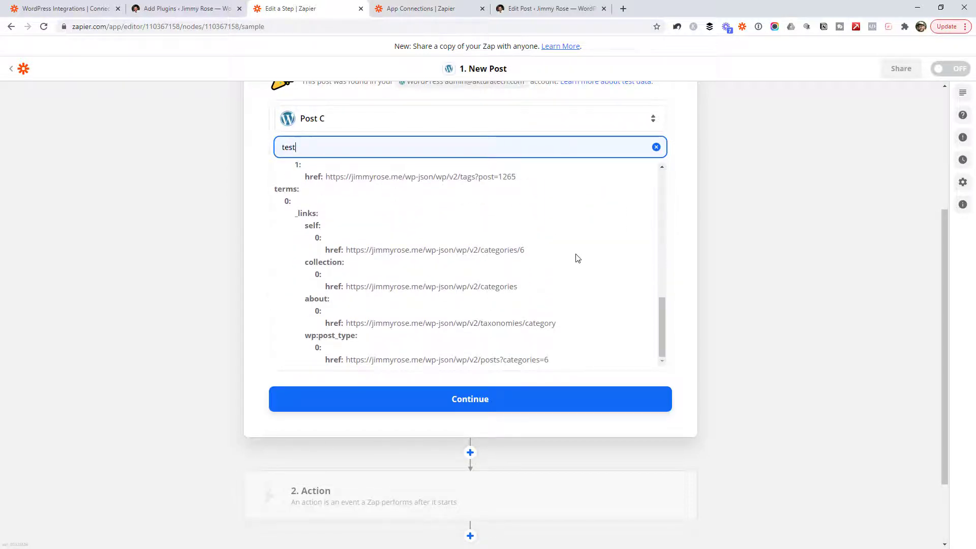
scroll(578, 256, down, 2)
scroll(727, 258, up, 3)
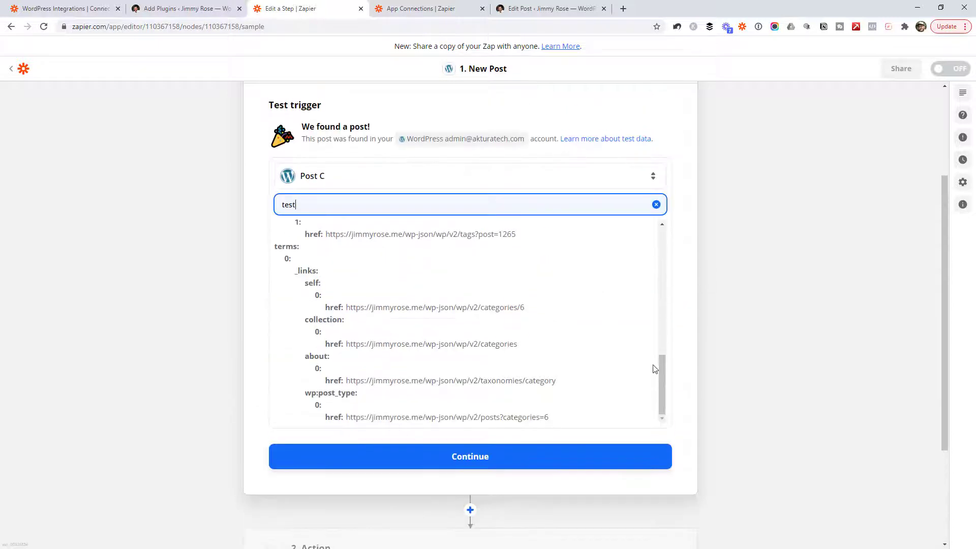
text(data)
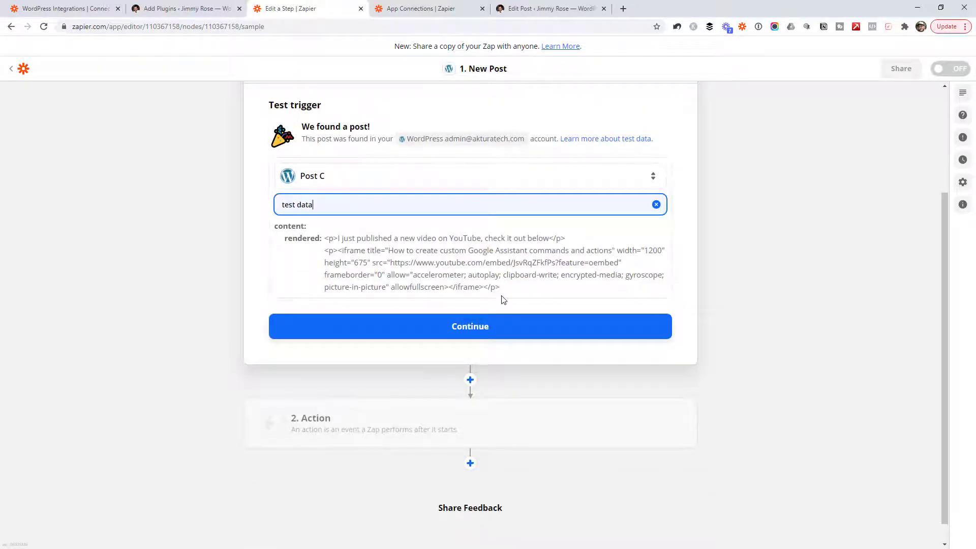
click(478, 326)
click(425, 371)
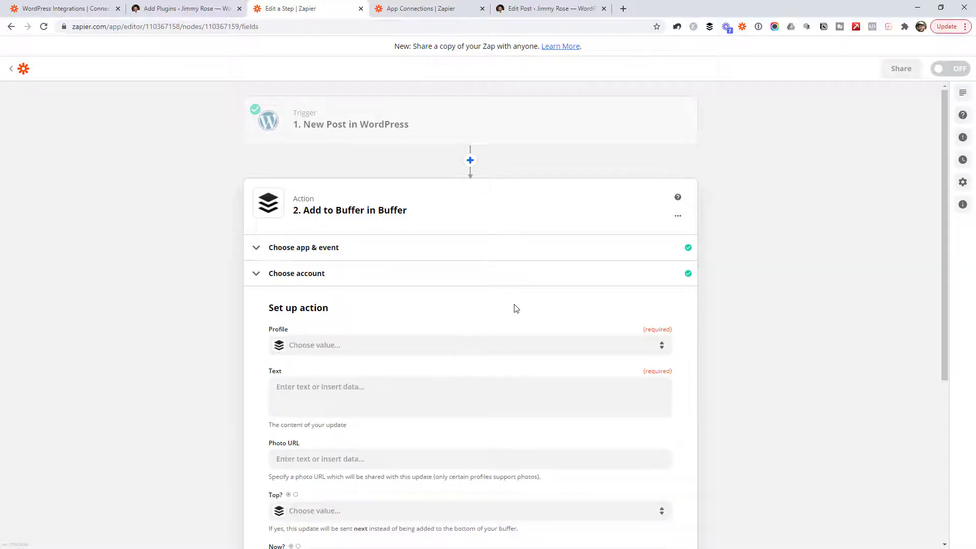
Step: Choose the Twitter profile for the Buffer update
click(383, 263)
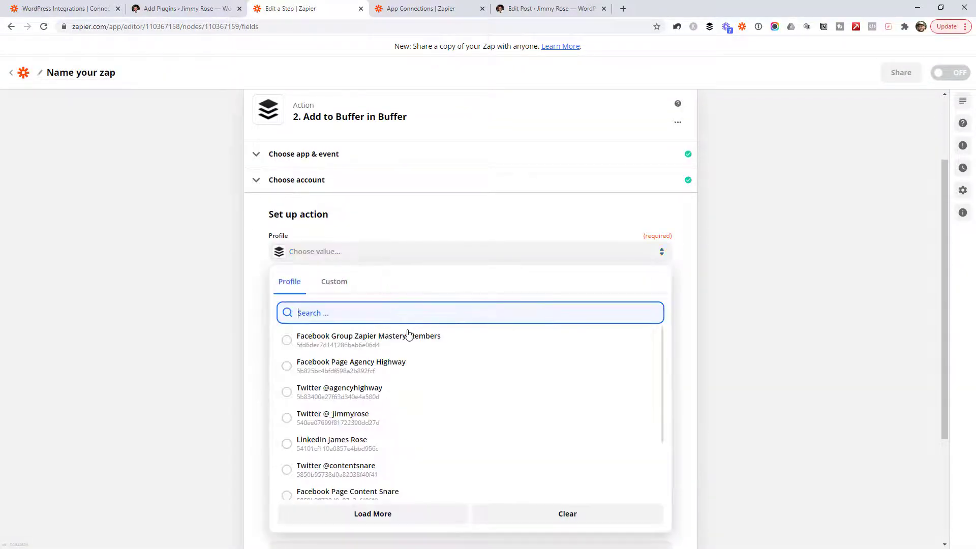
click(419, 424)
scroll(407, 407, down, 1)
click(355, 256)
Step: Set the update text to 'A new post just went live:' plus the post's Title Rendered and Link
click(355, 388)
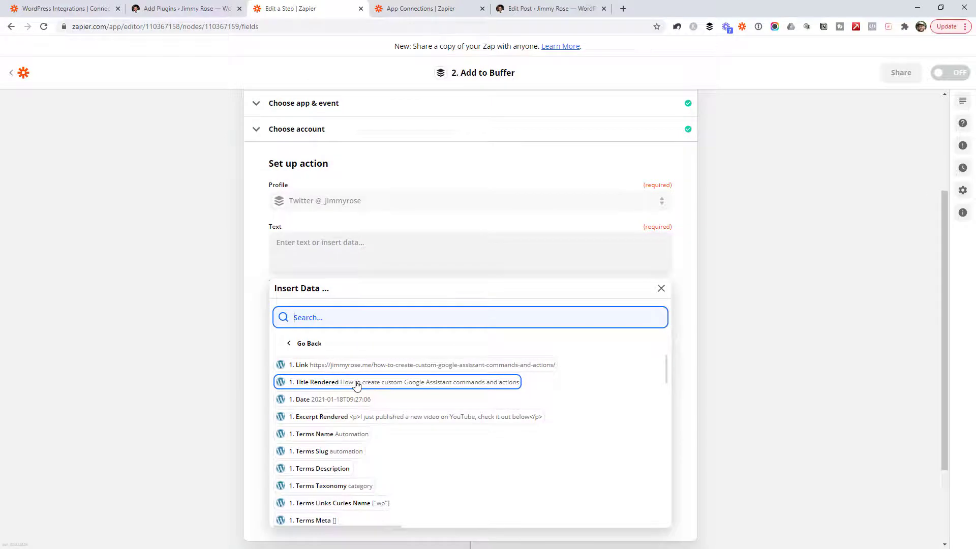
click(323, 257)
text(A new post just went live:)
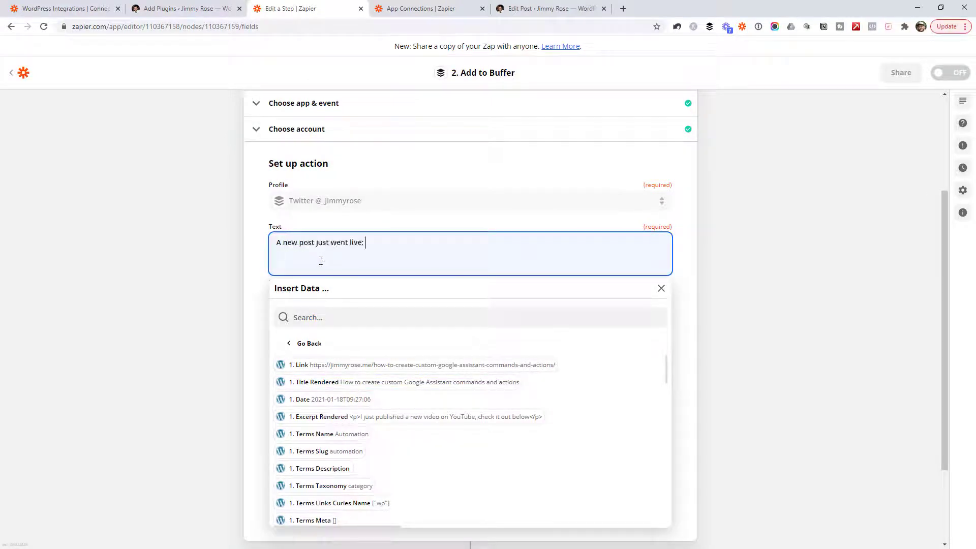
click(405, 382)
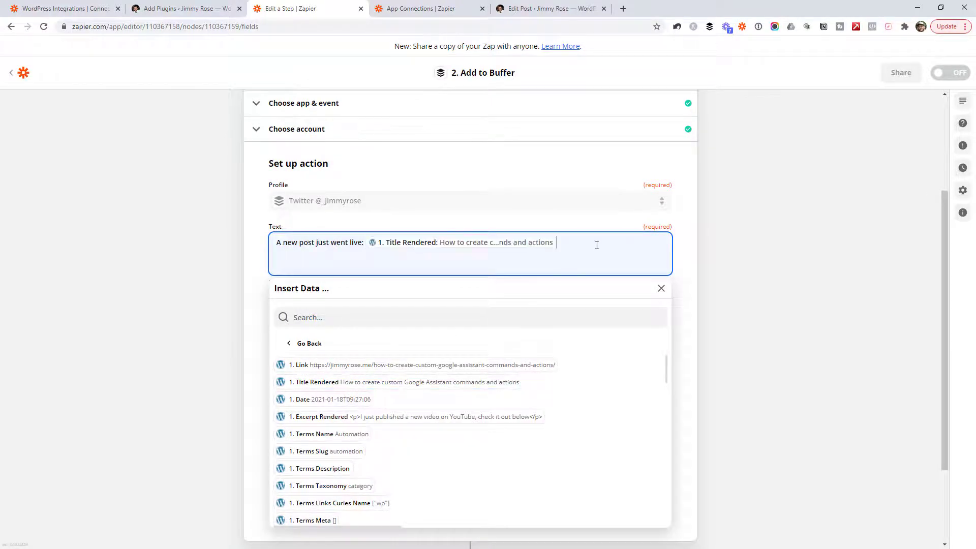
key(Return)
key(Return)
click(406, 366)
click(660, 290)
Step: Review the update text, close the post data panel, and finish the Buffer action setup
drag(277, 242, 487, 270)
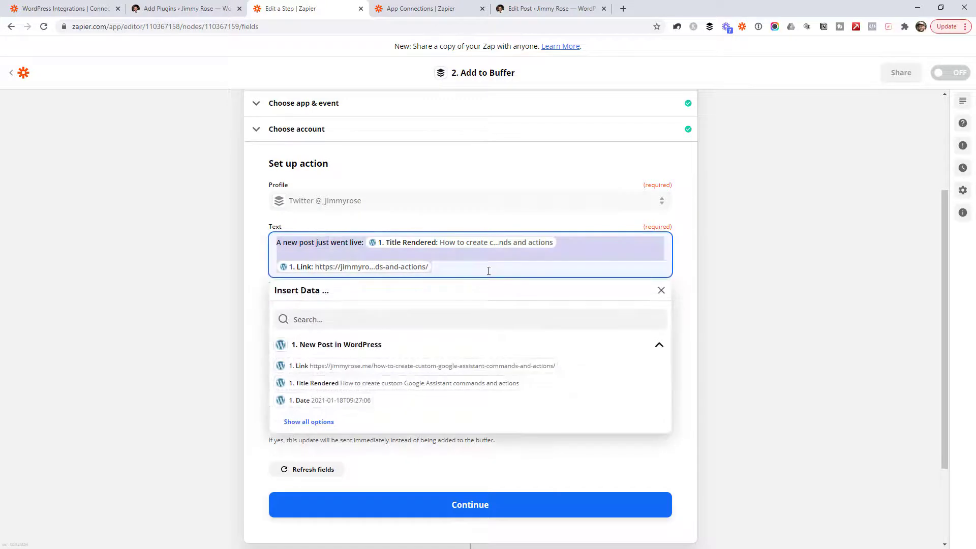
click(488, 270)
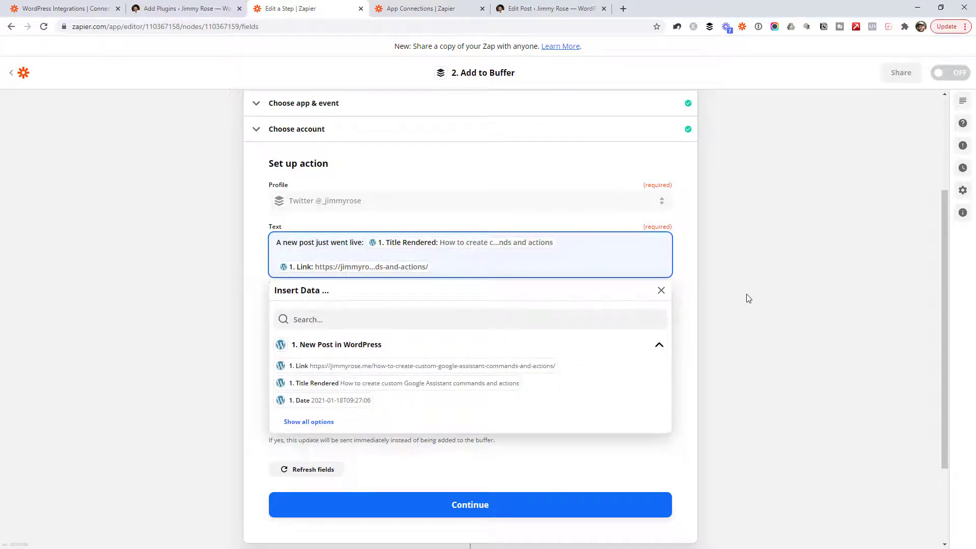
click(732, 294)
scroll(711, 289, down, 2)
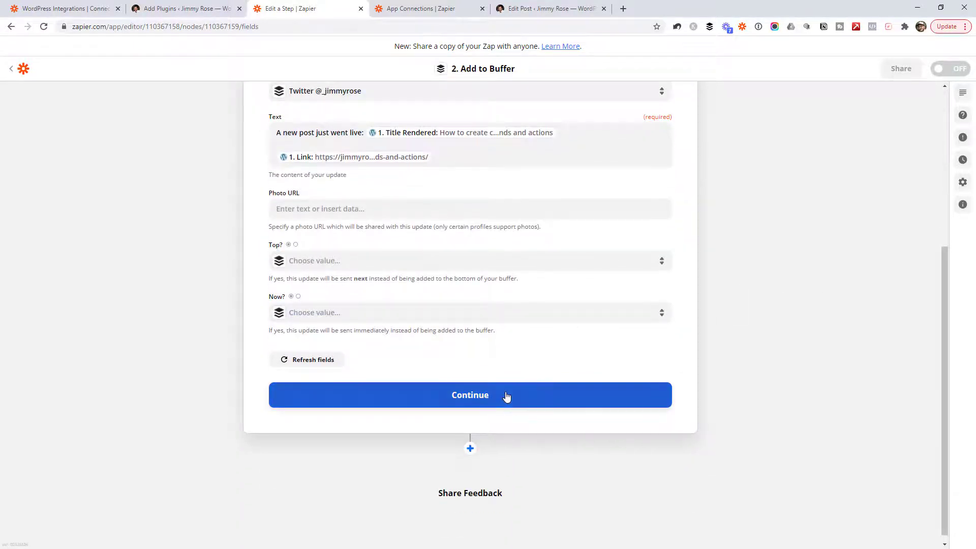
click(504, 396)
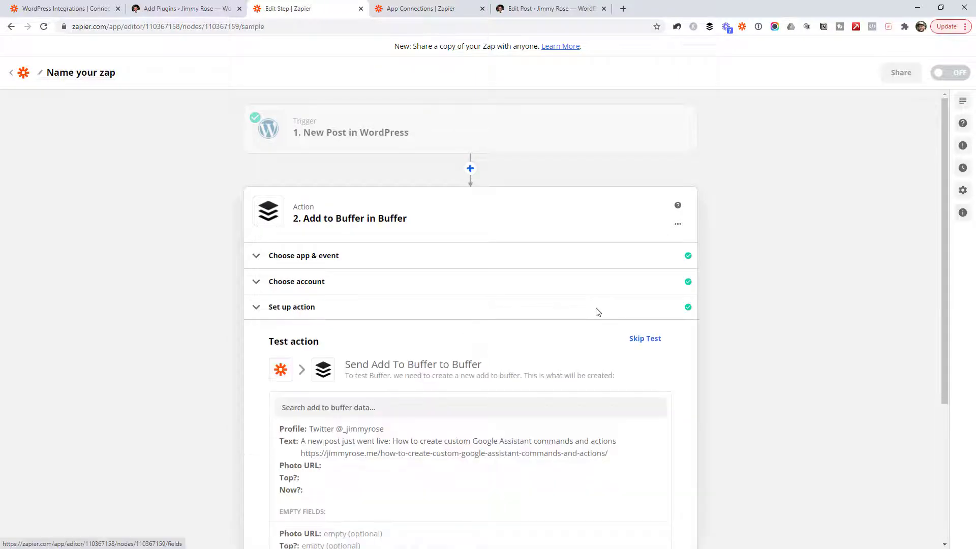
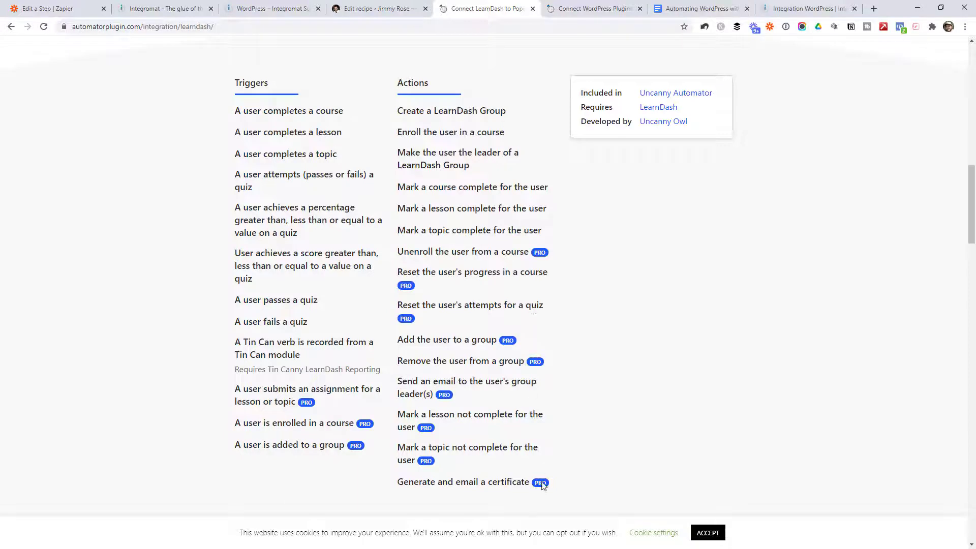
Step: Open the Zapier integration page with its sample recipes from the site's Integrations menu
drag(416, 111, 498, 431)
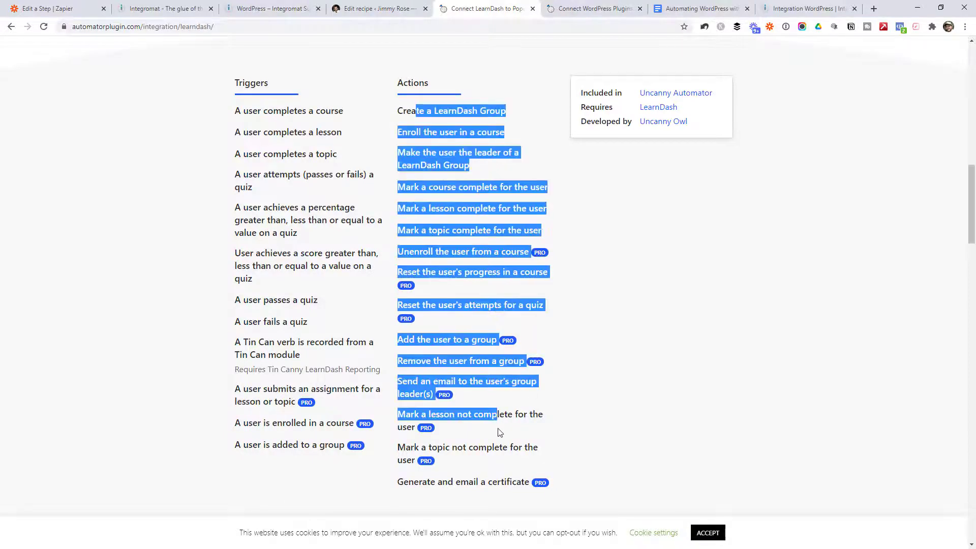
click(553, 311)
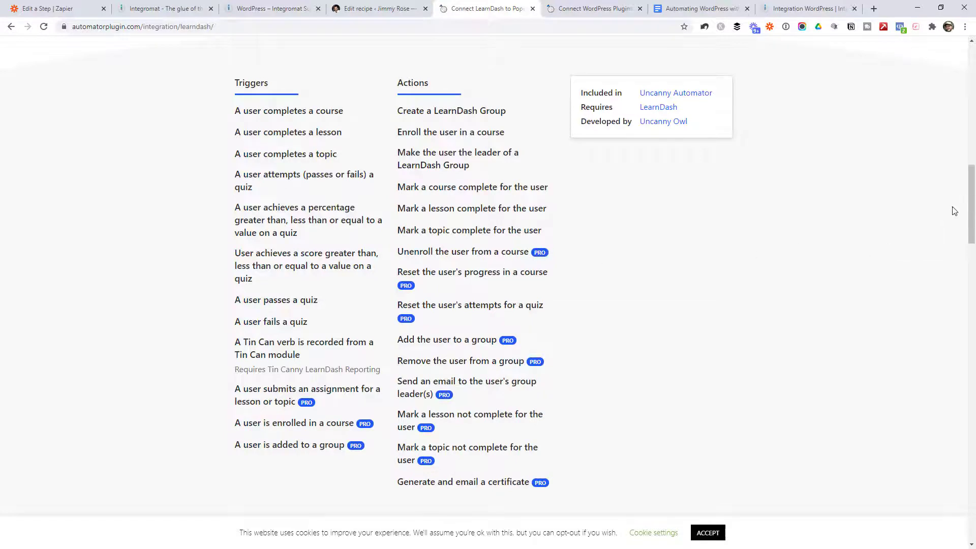
drag(971, 204, 970, 86)
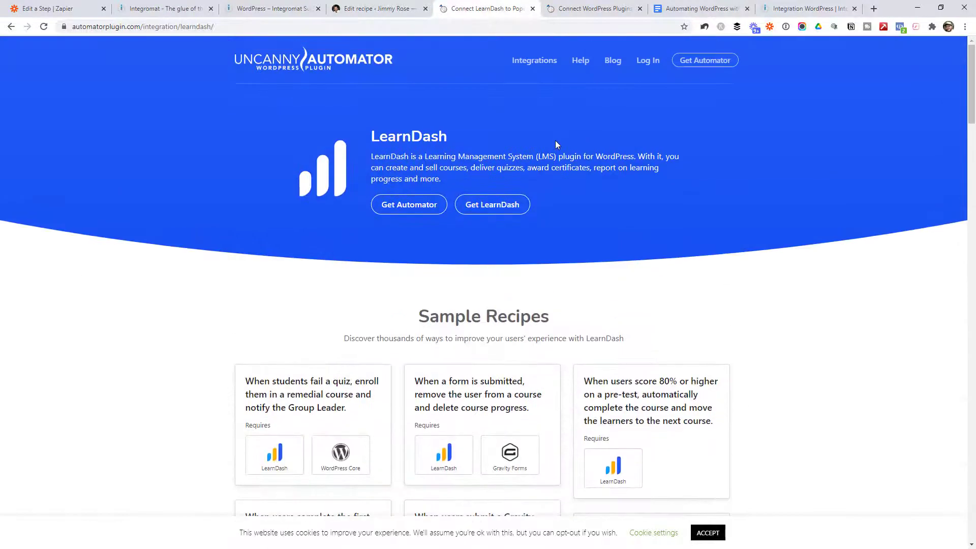
mouse_move(534, 60)
scroll(644, 253, down, 2)
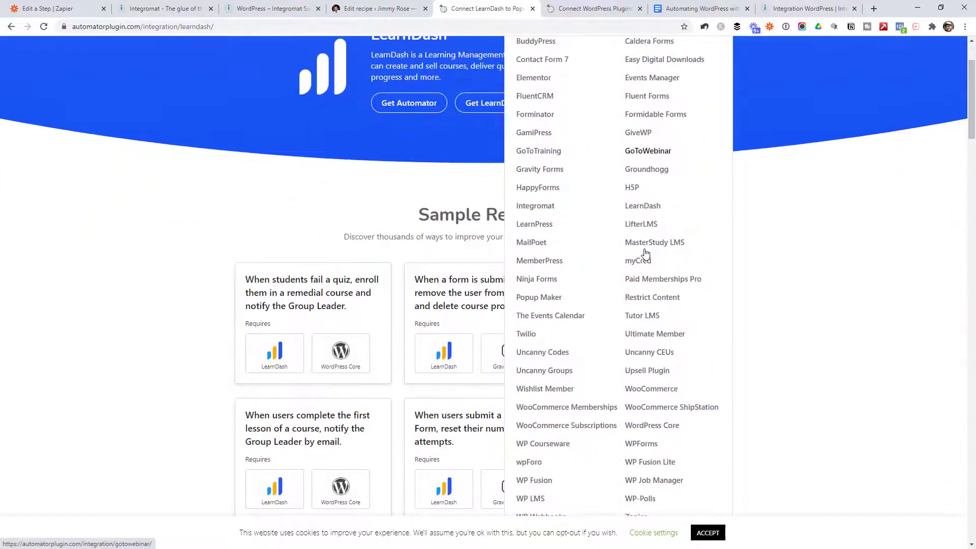
scroll(610, 364, down, 3)
click(633, 361)
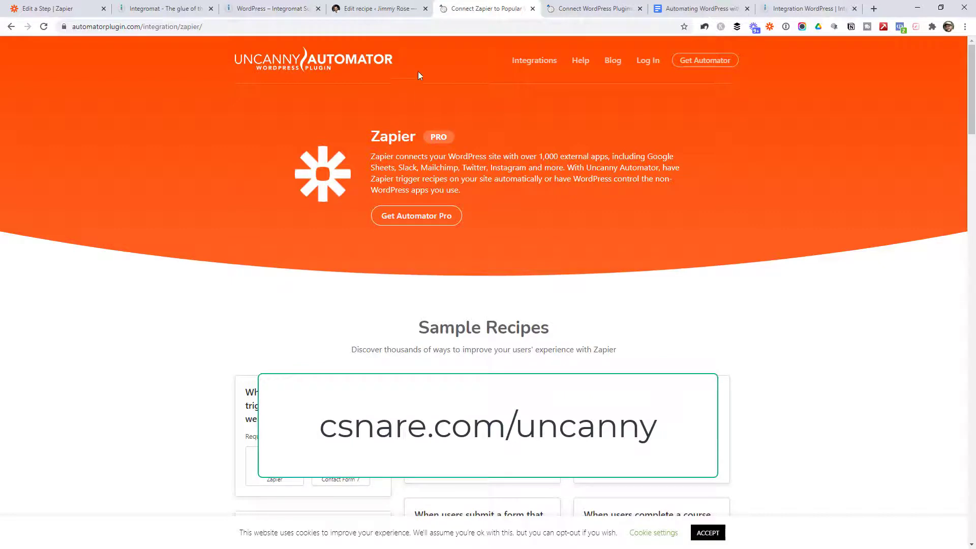
Step: Search plugins for 'uncanny automator' to confirm it's active, then add a new Automator recipe
click(398, 12)
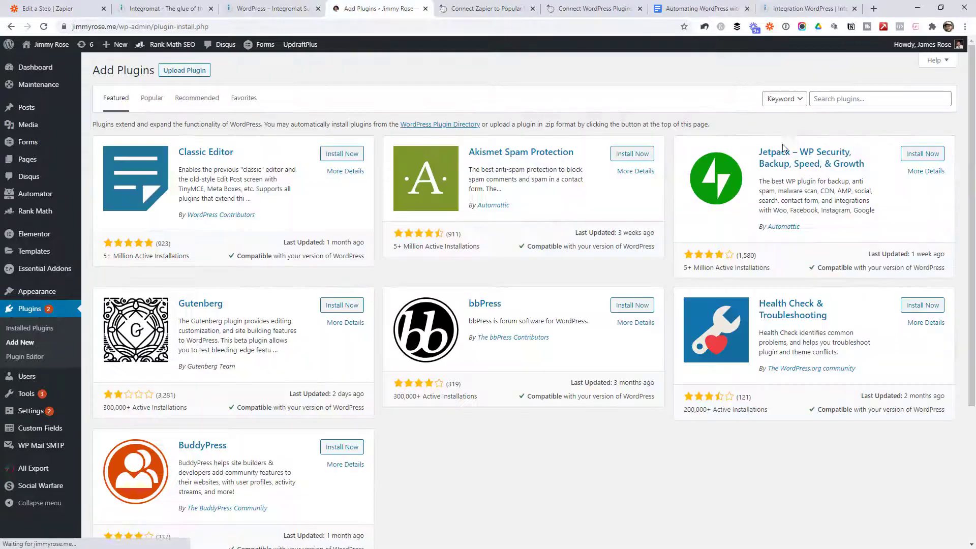
click(850, 100)
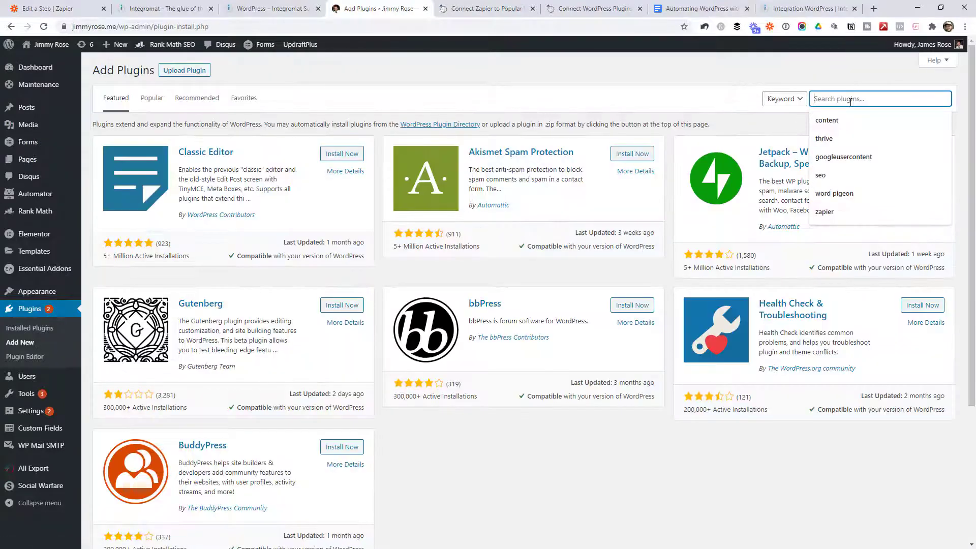
text(uncanny automa)
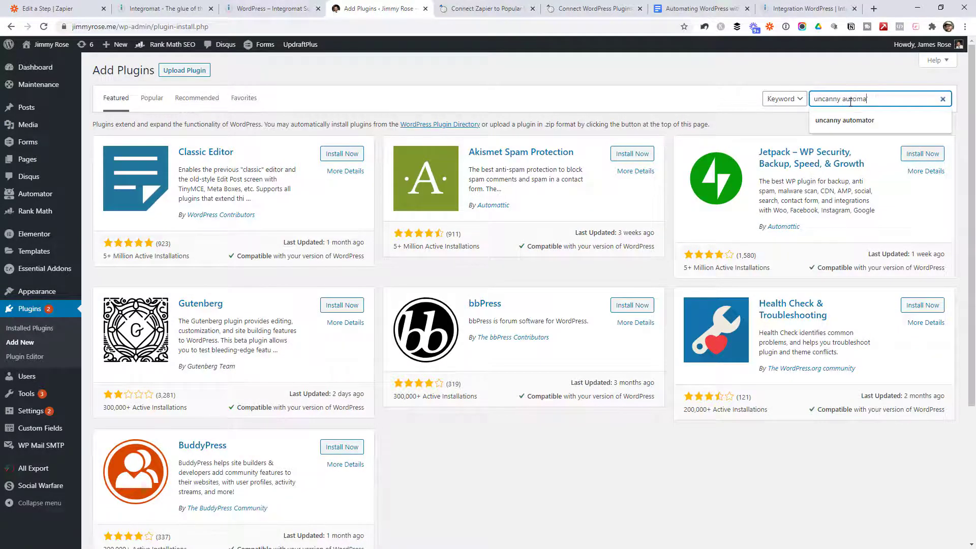
text(tor)
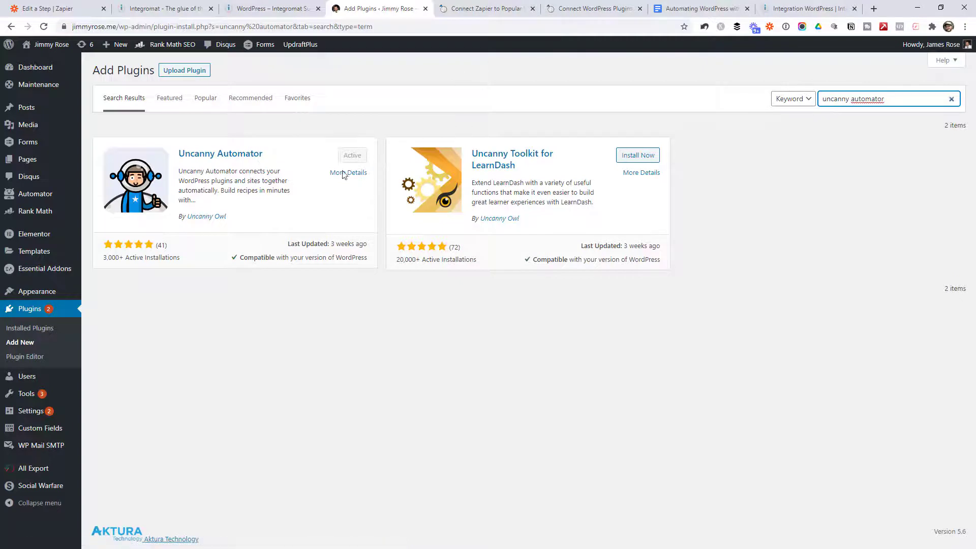
mouse_move(42, 199)
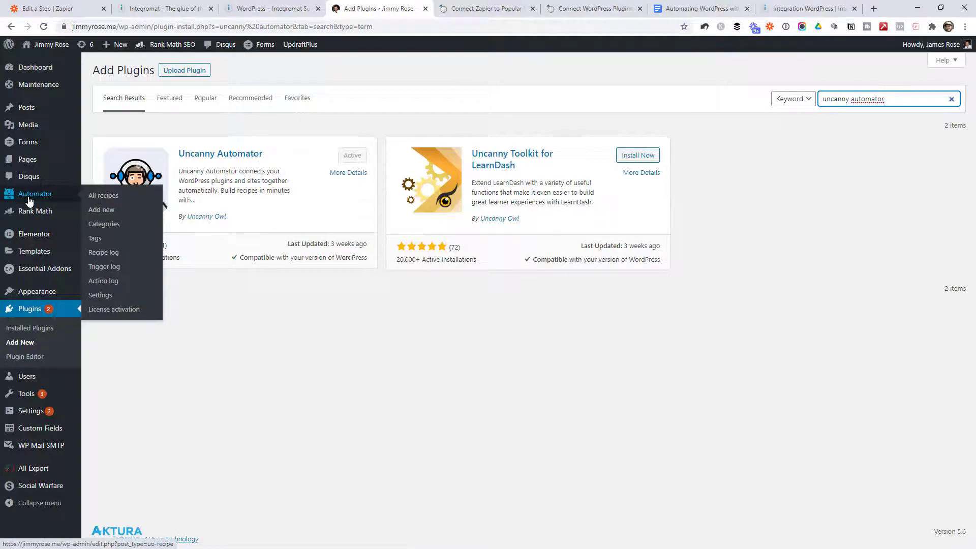
click(32, 199)
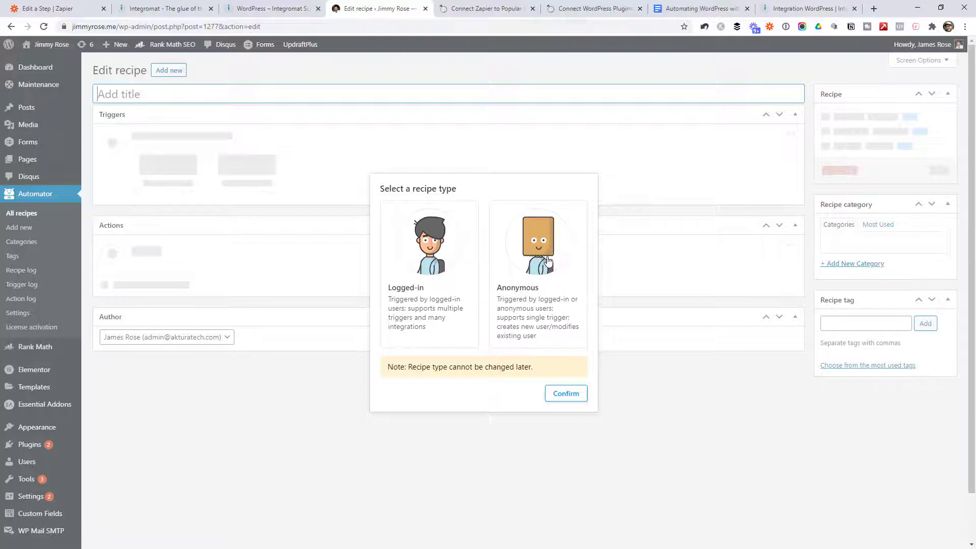
Step: Create an Anonymous recipe titled 'Create a new post from Zapier'
click(547, 260)
click(581, 394)
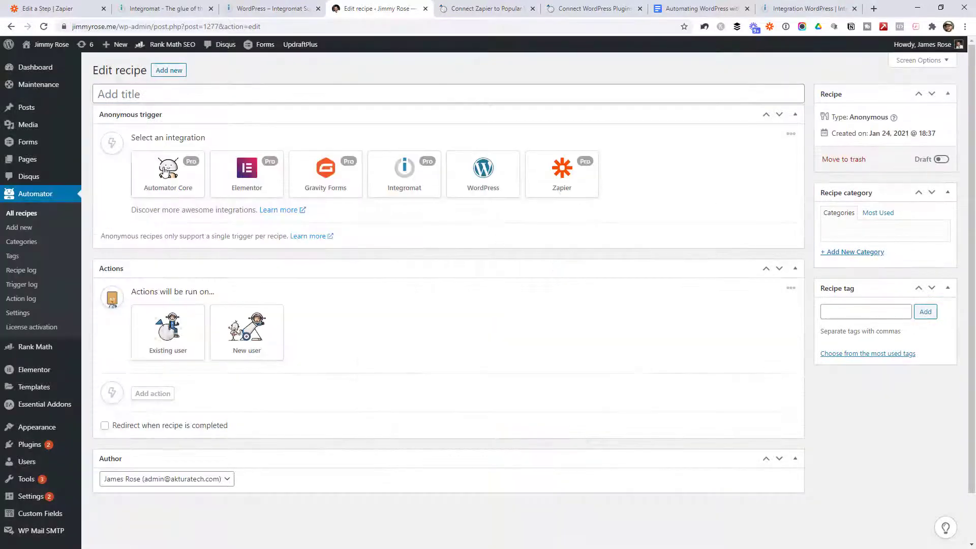
click(168, 95)
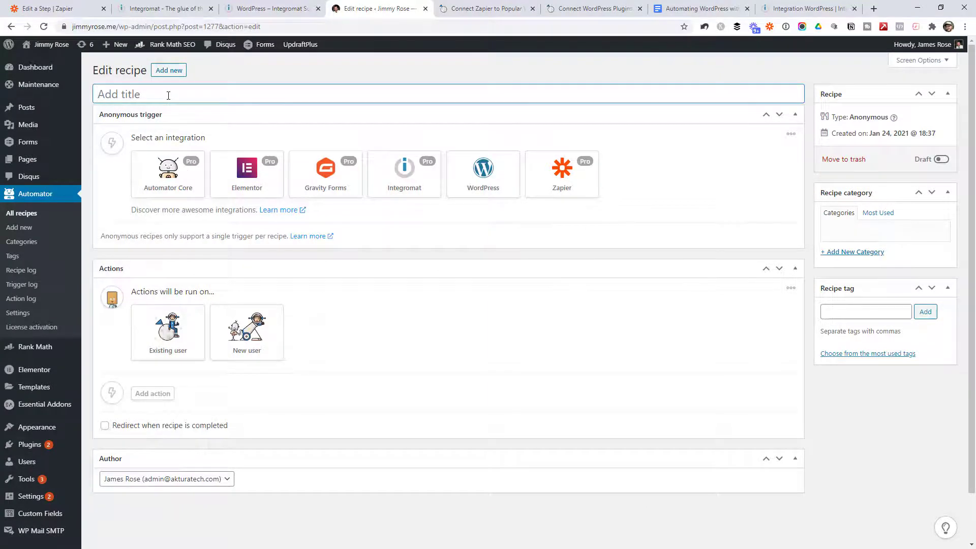
text(Create a new post from Zaper)
click(234, 94)
text(i)
Step: Use the Zapier webhook trigger and select its Webhook URL for copying
click(561, 173)
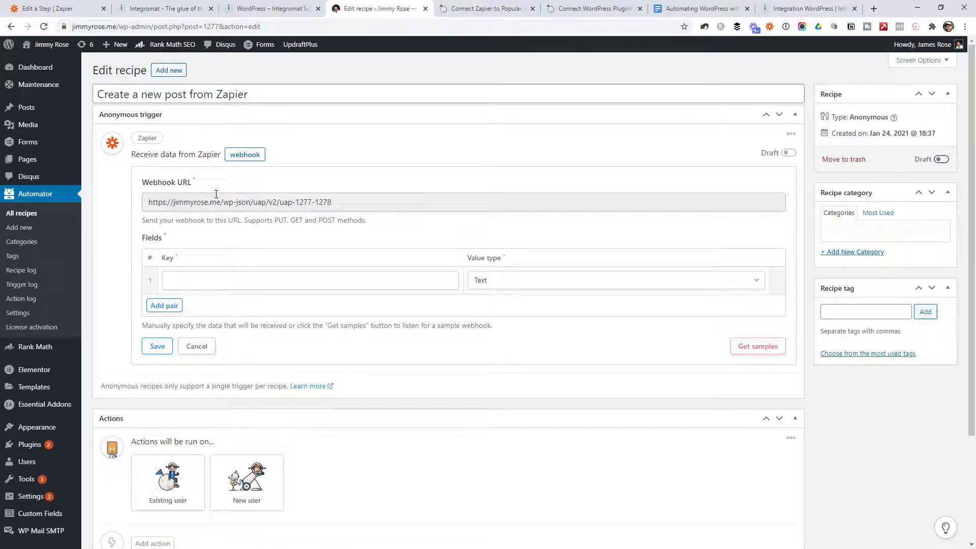
click(354, 203)
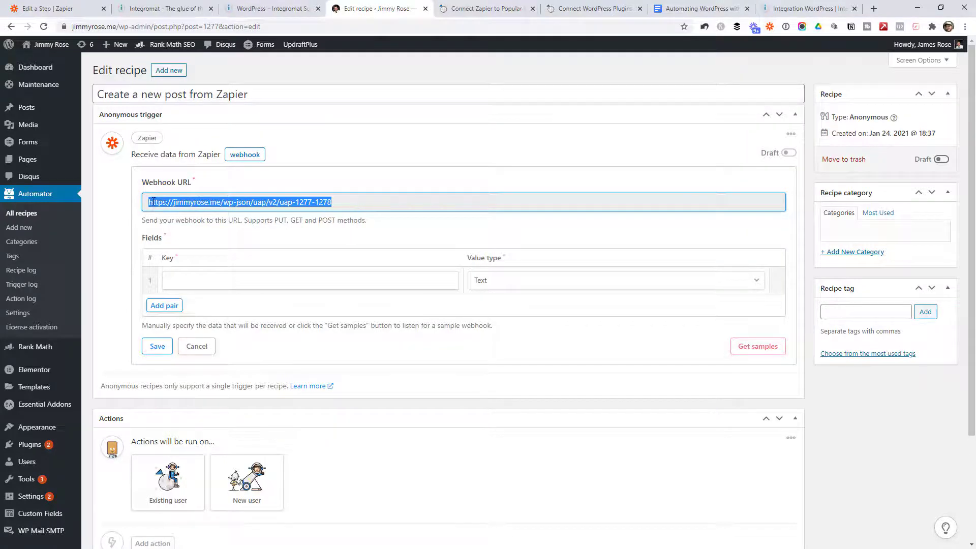
click(174, 202)
drag(378, 194, 143, 203)
key(ctrl+c)
Step: Delete the Create Post in WordPress action from the YouTube to WordPress zap
click(77, 11)
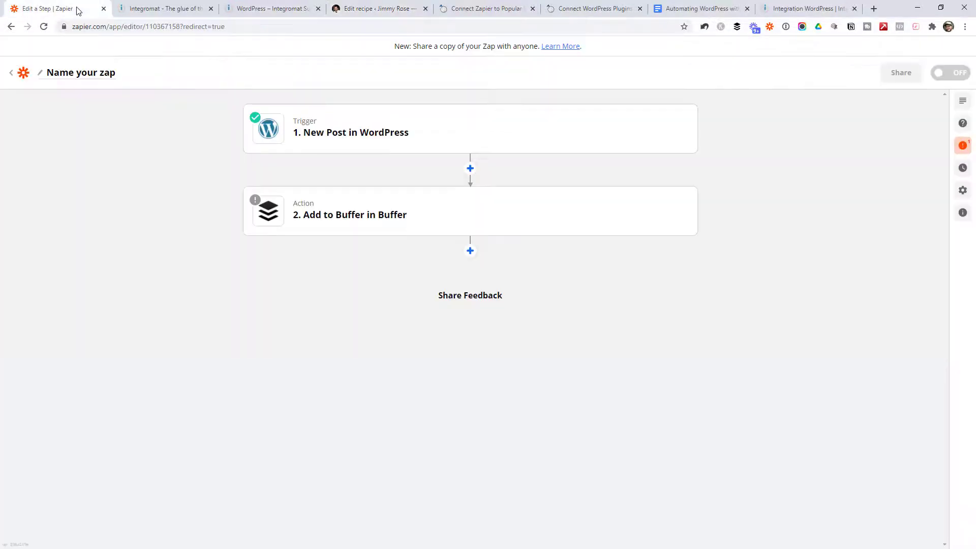
click(24, 73)
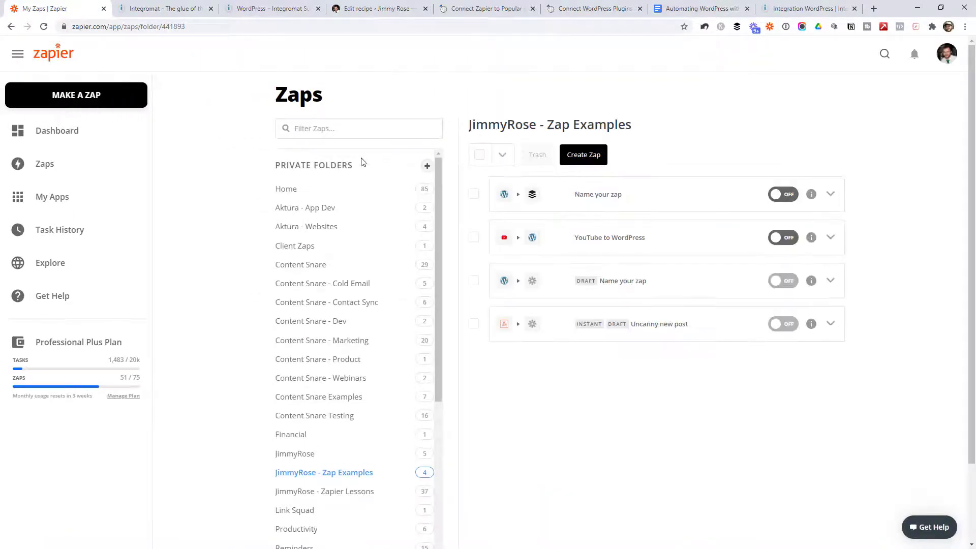
click(642, 249)
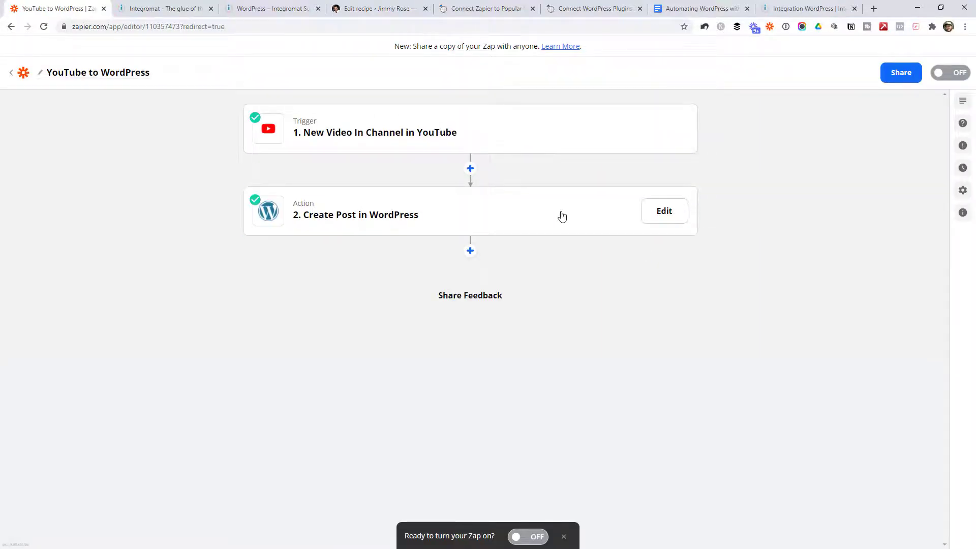
click(561, 217)
click(678, 224)
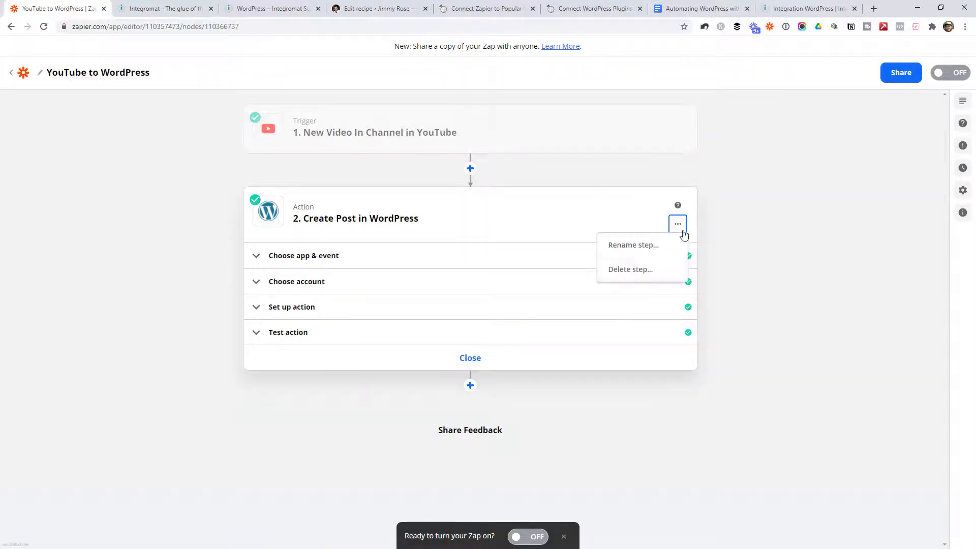
click(637, 273)
click(632, 270)
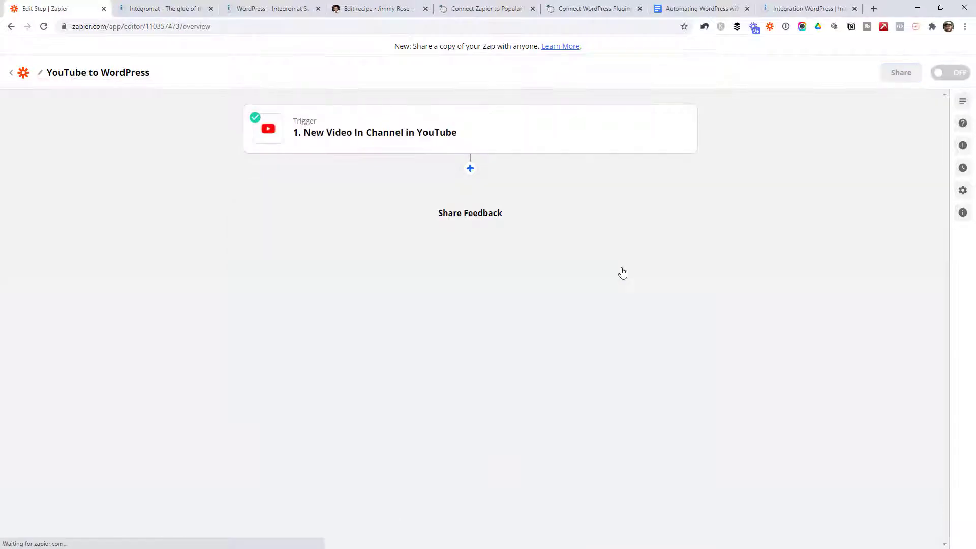
Step: Add a Webhooks by Zapier action with the POST event after the YouTube trigger
click(470, 168)
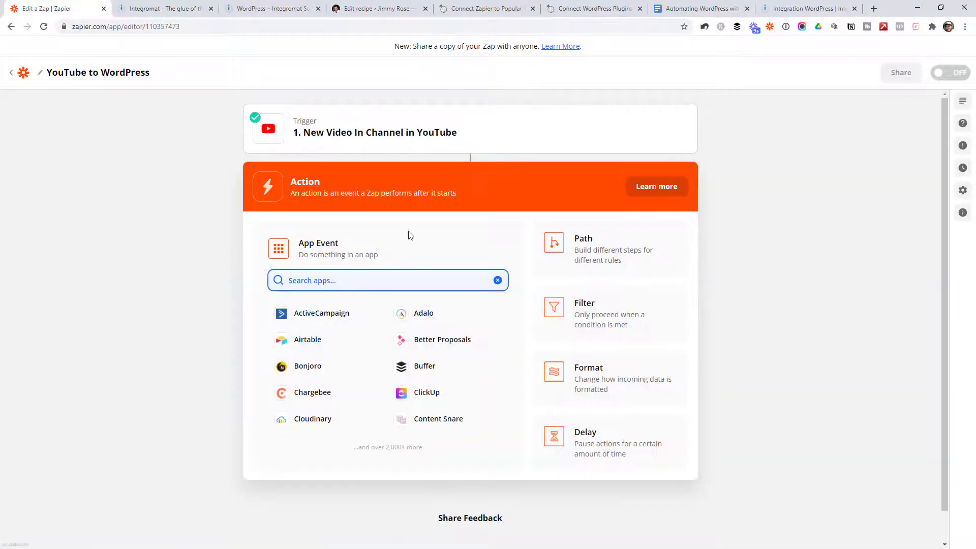
text(webhooks)
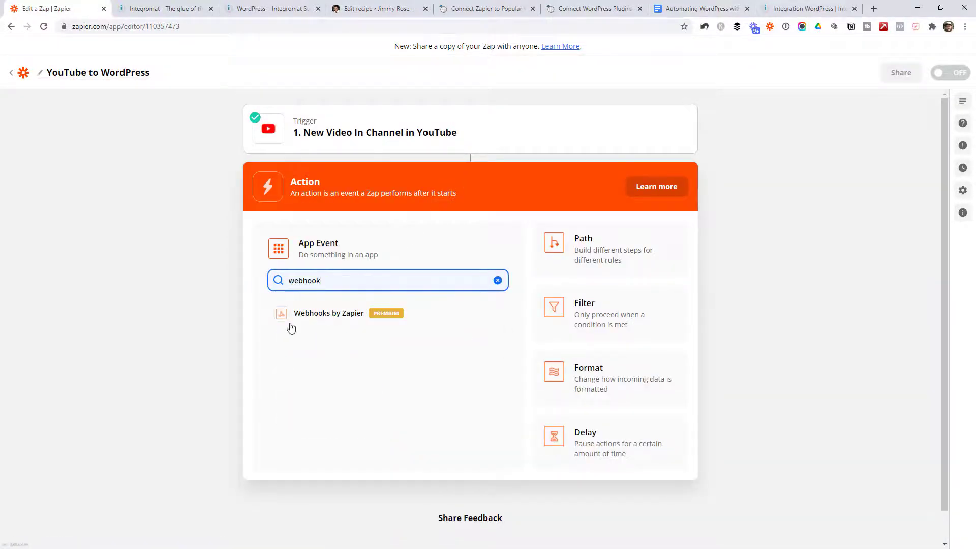
click(293, 327)
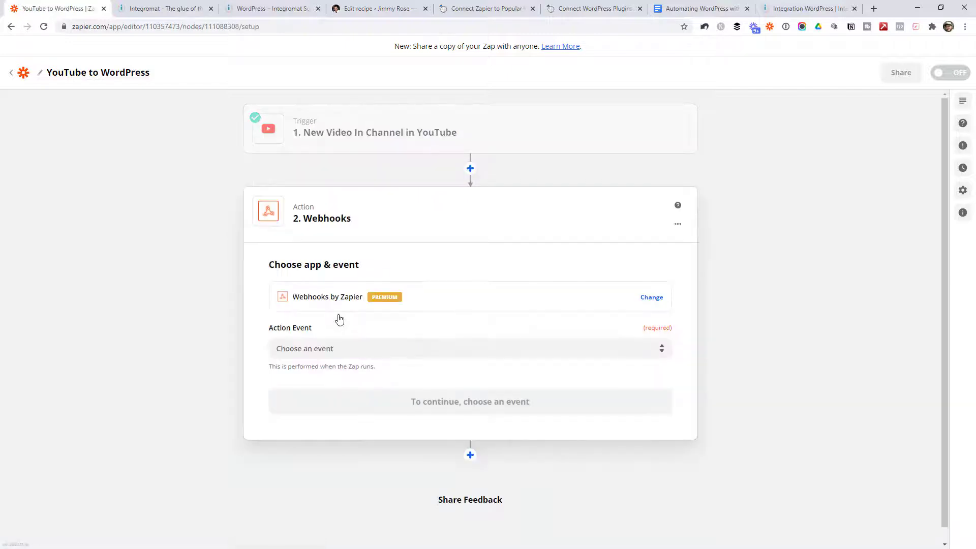
click(375, 345)
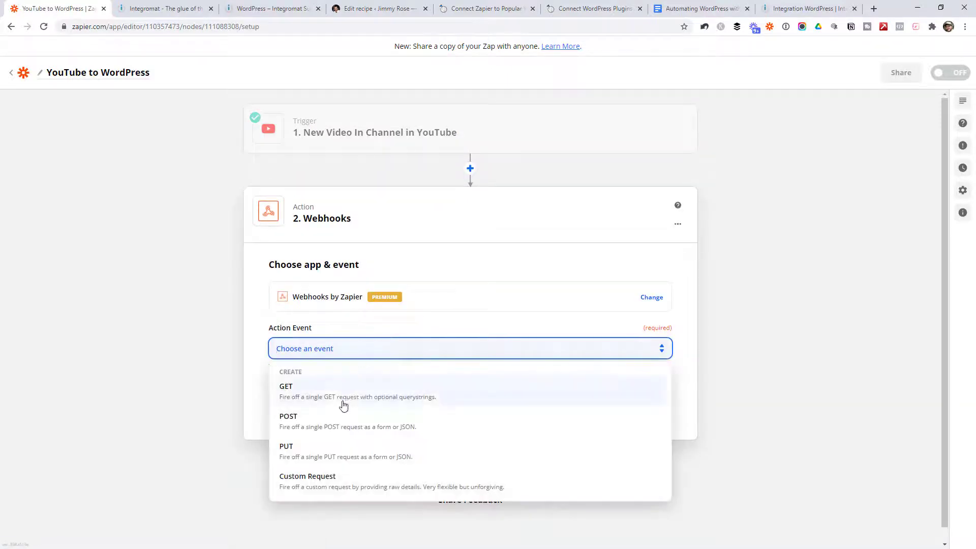
click(316, 425)
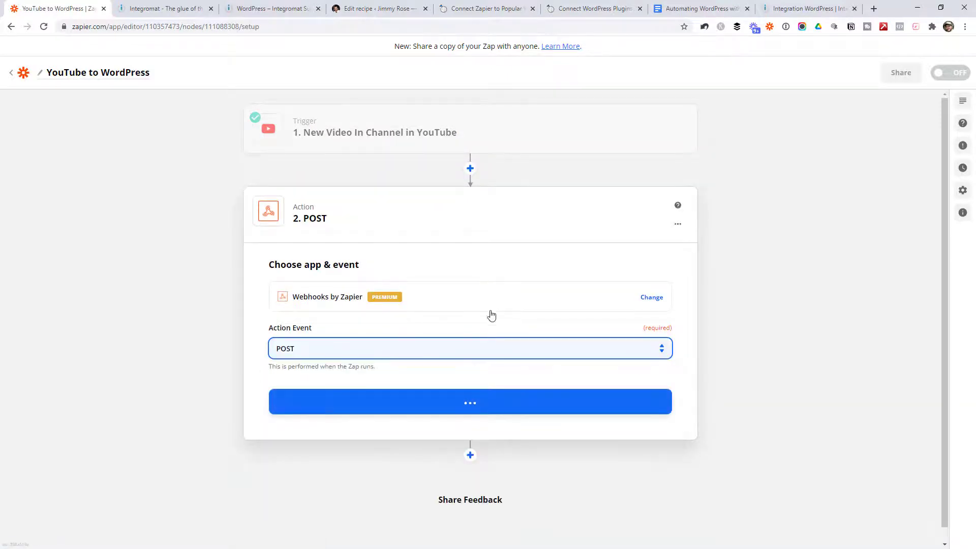
click(488, 391)
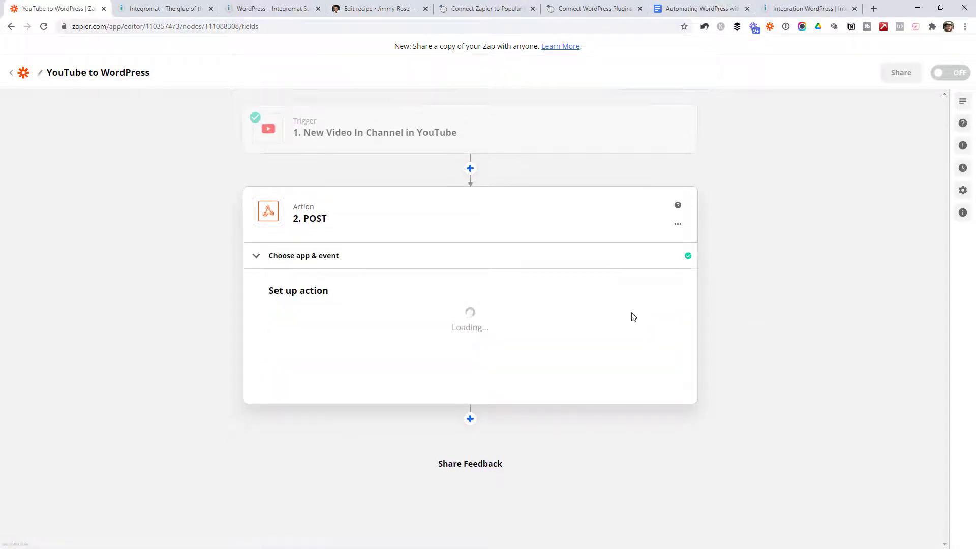
Step: Paste the recipe's webhook URL as the POST URL and set the payload type to Json
click(407, 326)
key(ctrl+v)
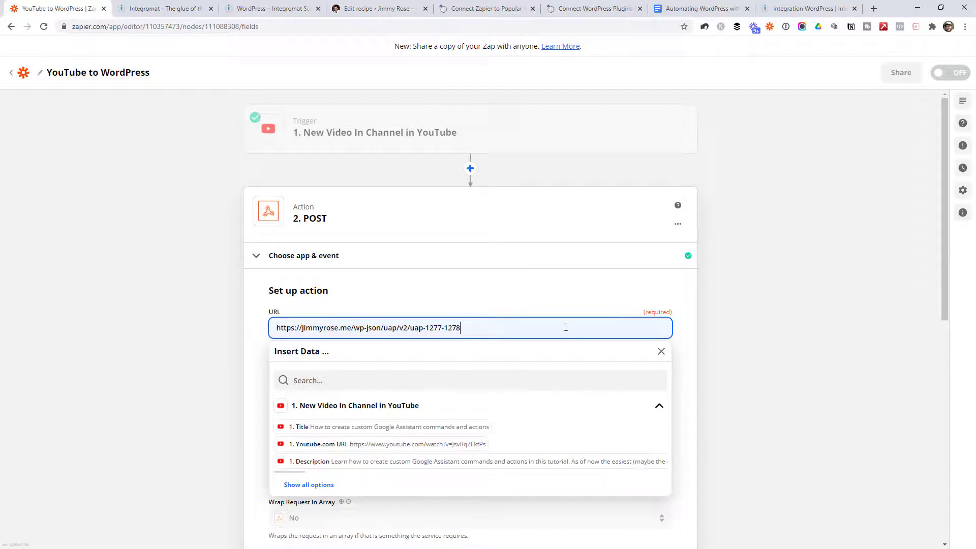
click(750, 324)
scroll(871, 310, down, 1)
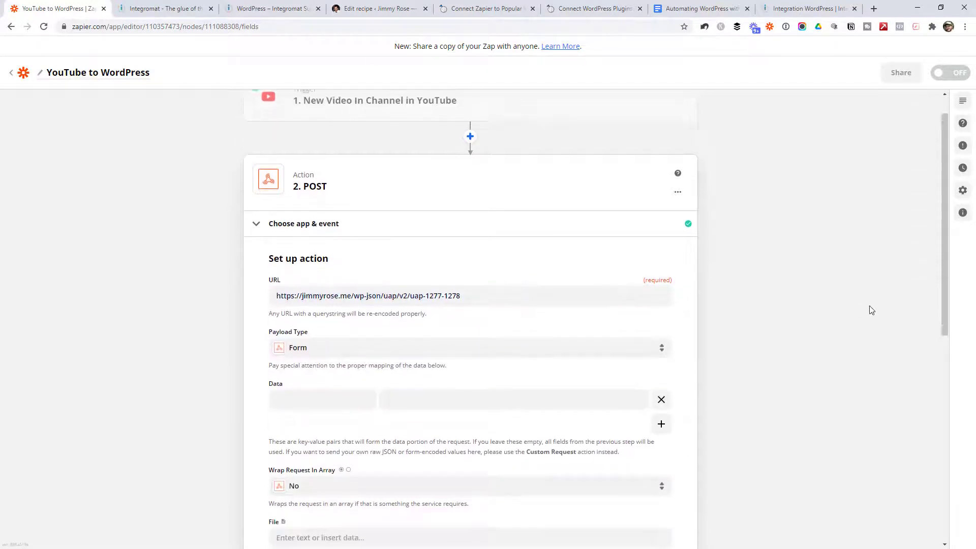
scroll(871, 310, down, 2)
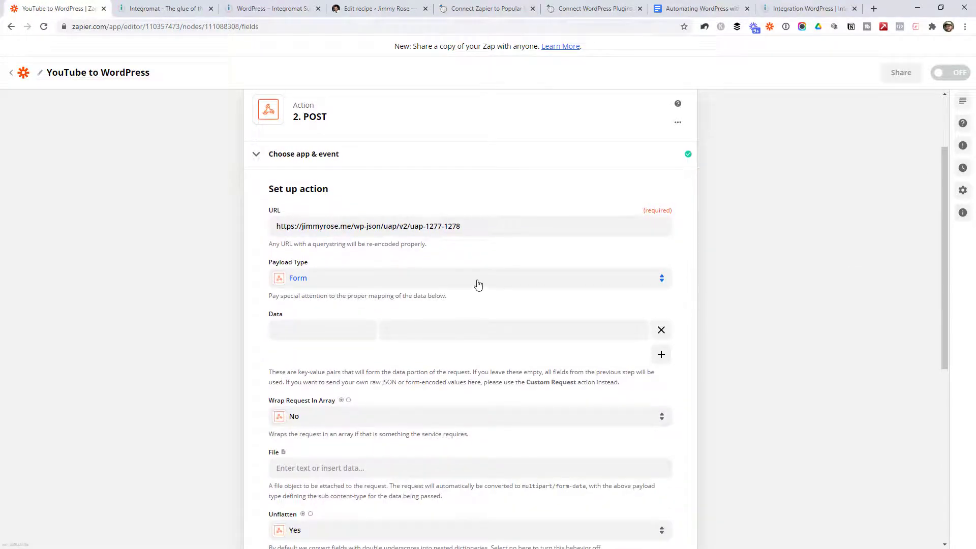
click(342, 278)
click(326, 392)
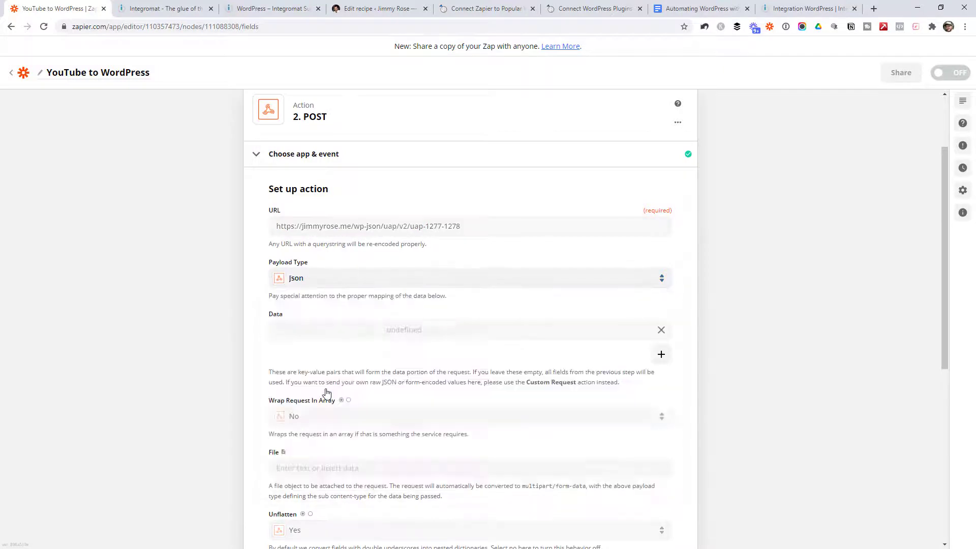
Step: Map data values to the video's Title, Youtube.com URL and Description
scroll(693, 312, down, 1)
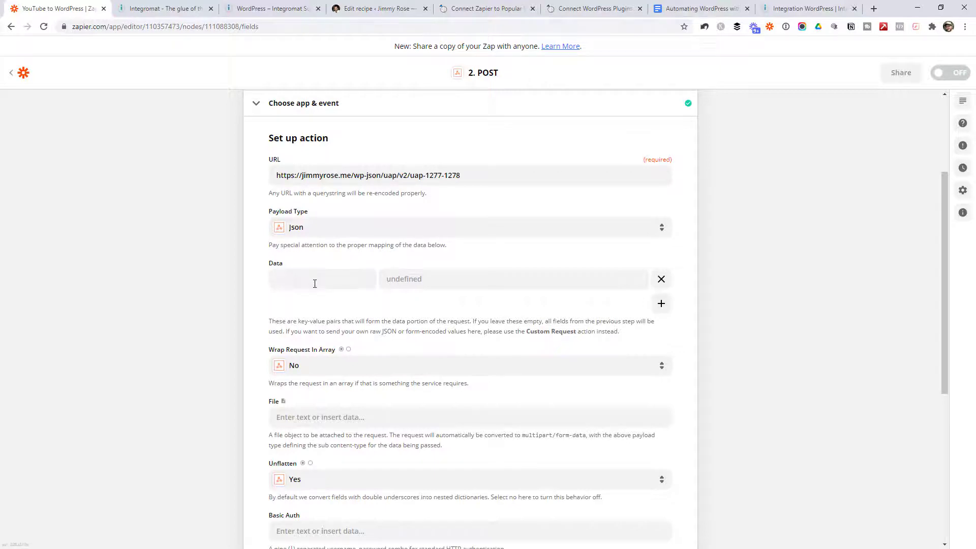
scroll(363, 373, up, 2)
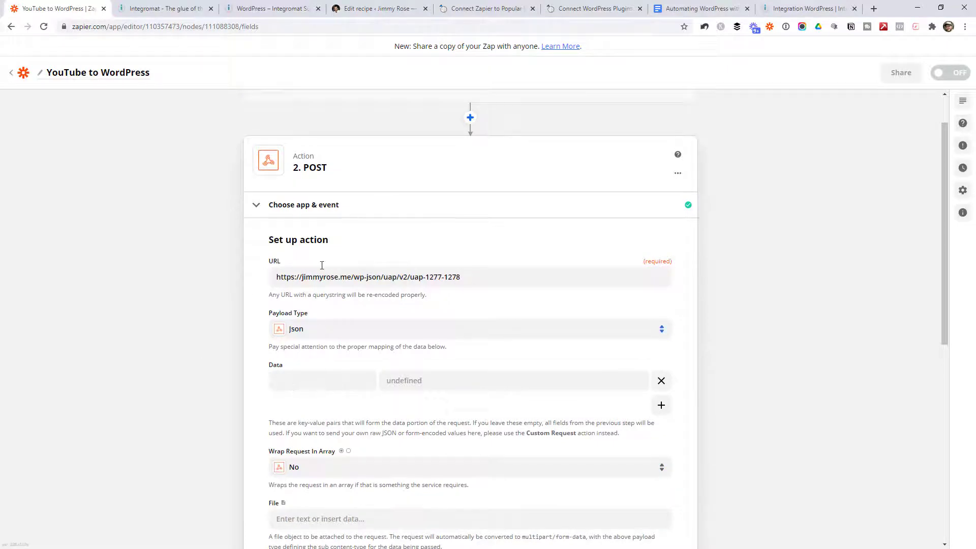
scroll(367, 331, down, 1)
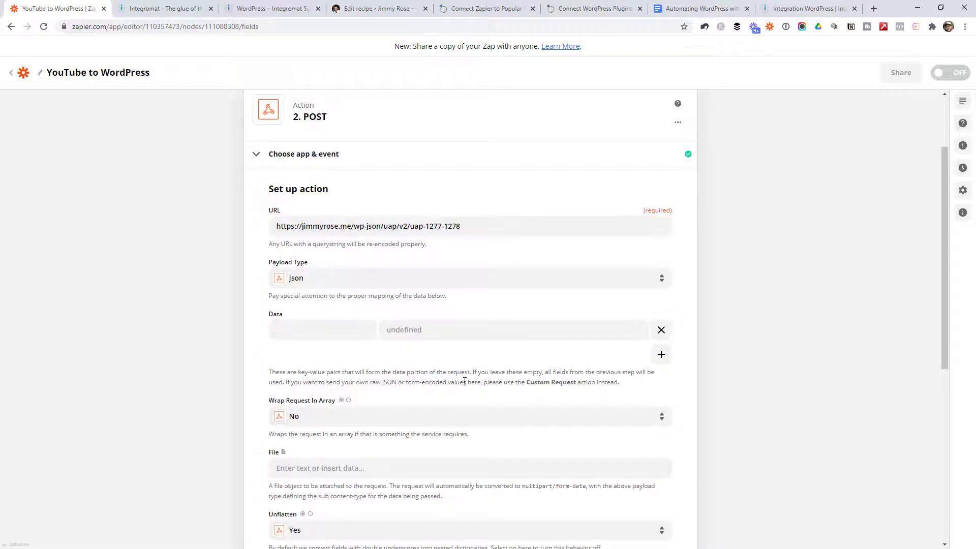
click(351, 332)
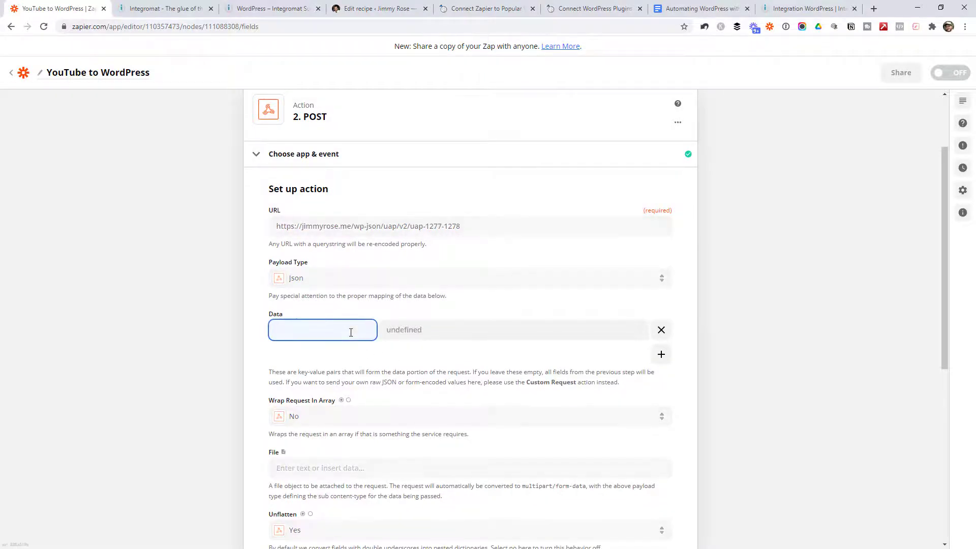
click(393, 331)
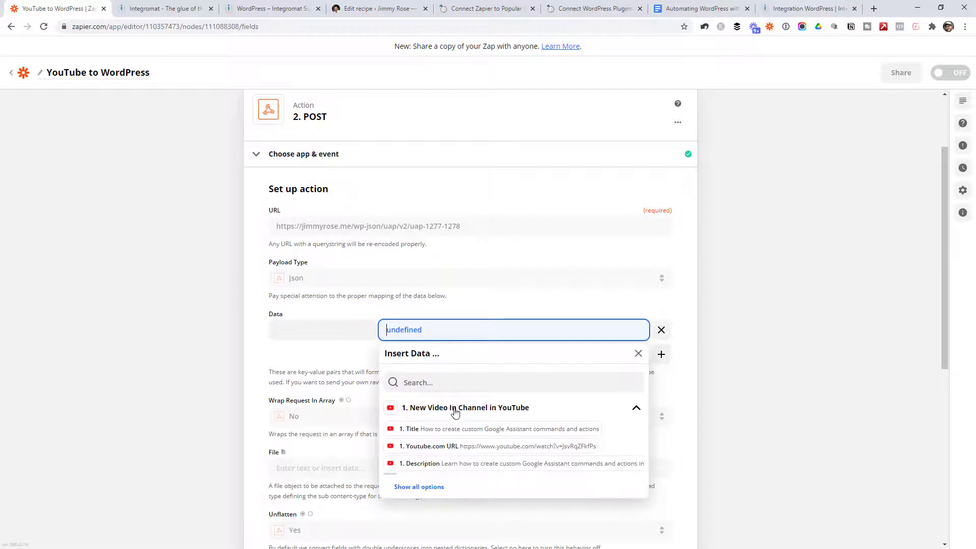
click(428, 429)
click(651, 360)
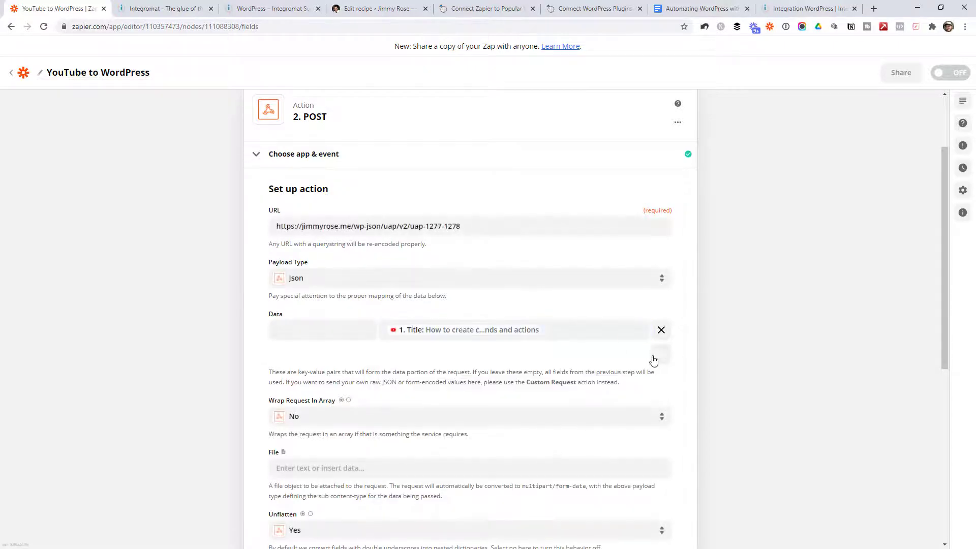
click(660, 355)
click(484, 352)
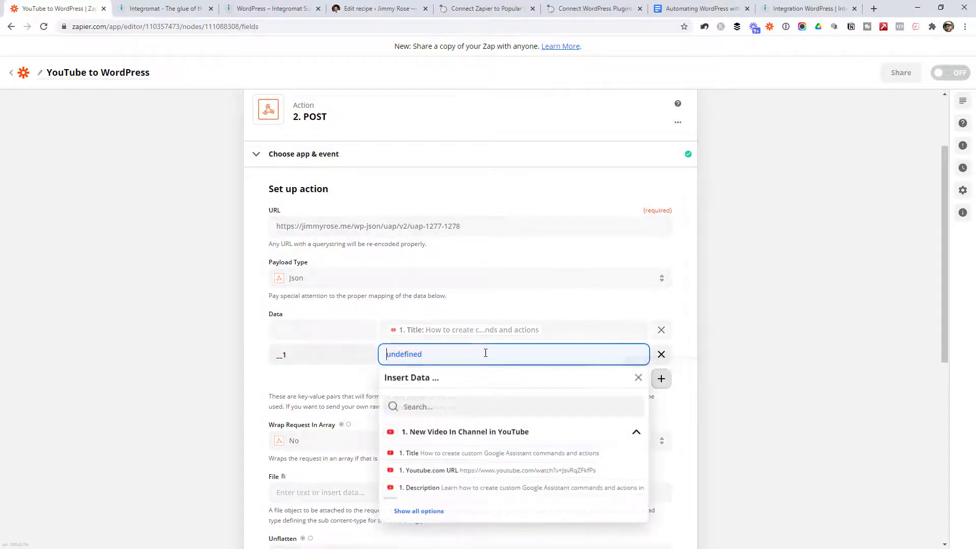
click(455, 473)
click(660, 379)
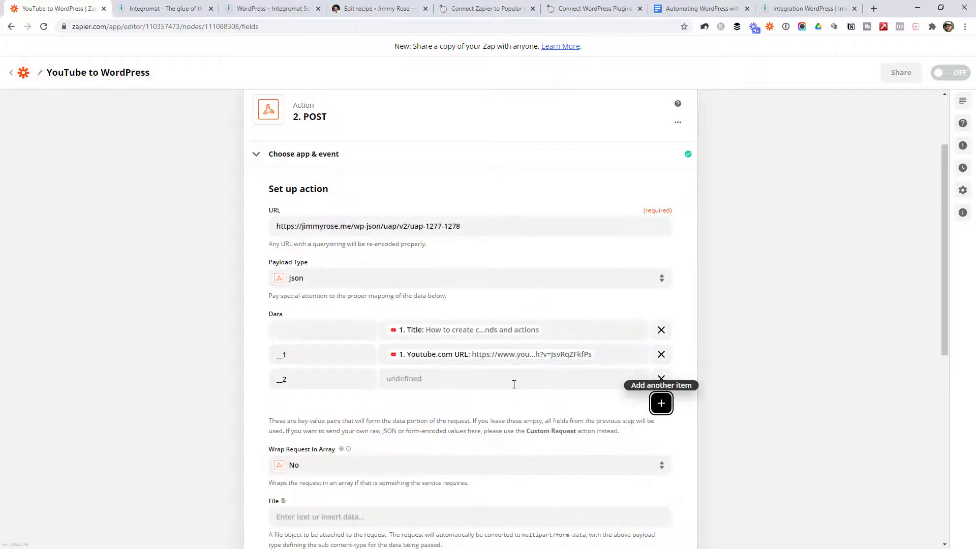
click(514, 379)
click(433, 512)
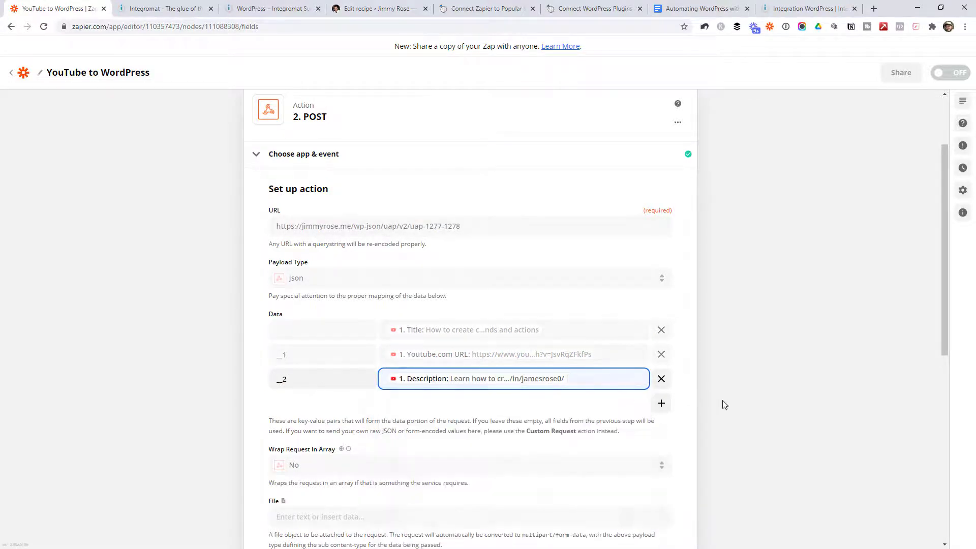
Step: Browse all YouTube video fields in a fourth data row, then remove that row
click(661, 403)
scroll(364, 302, down, 1)
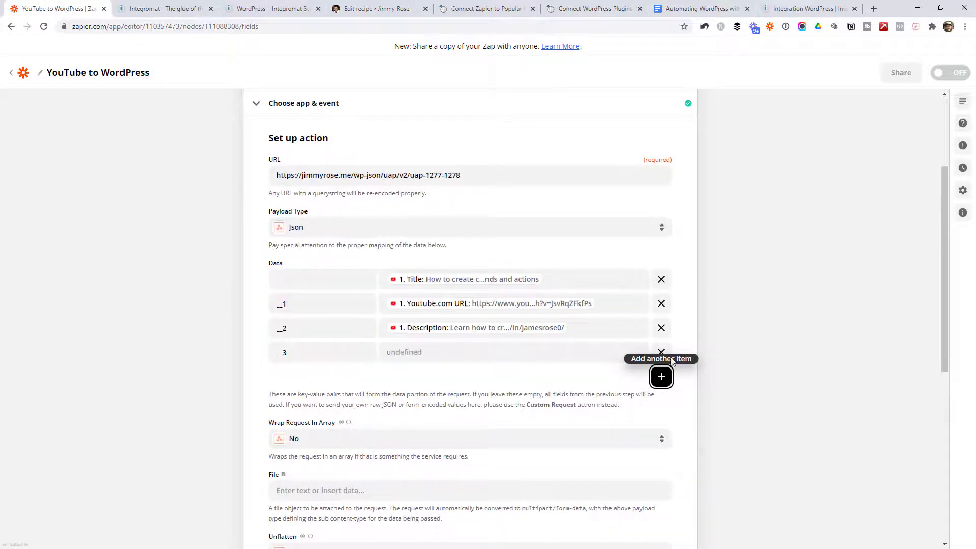
click(559, 351)
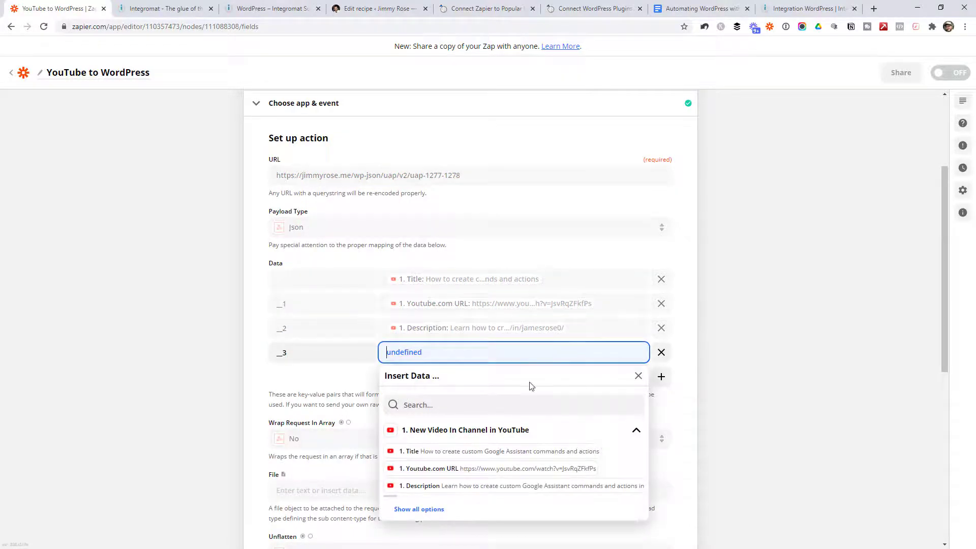
click(433, 510)
scroll(488, 447, down, 1)
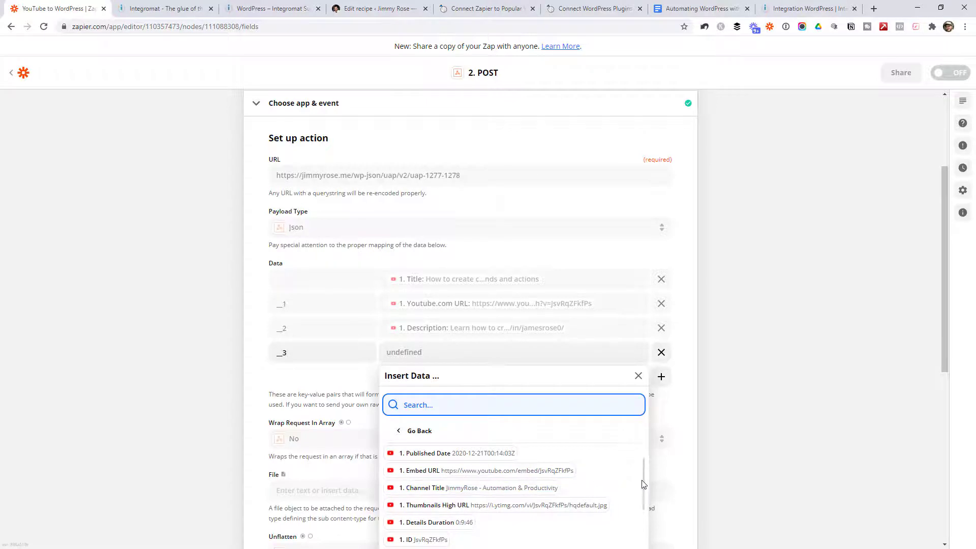
drag(645, 480, 638, 489)
scroll(506, 483, down, 3)
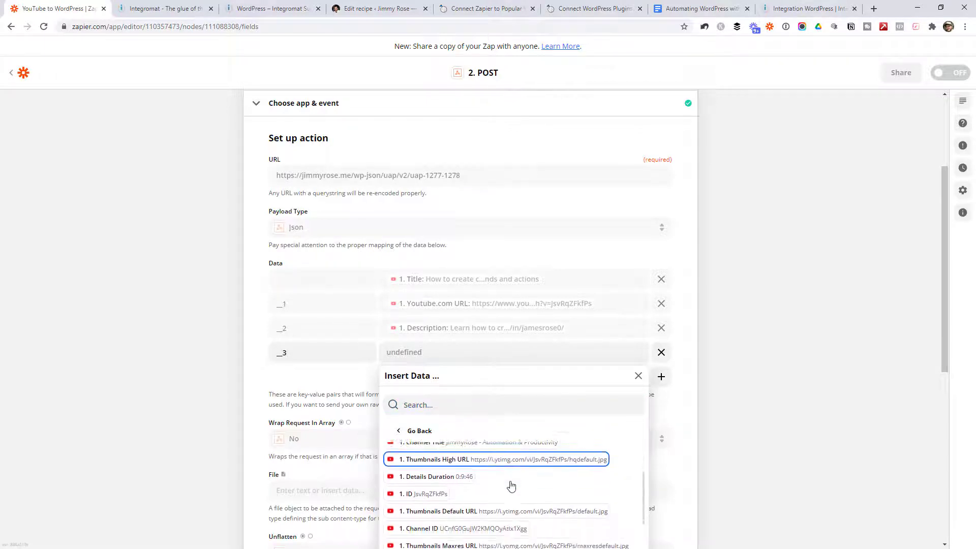
click(661, 352)
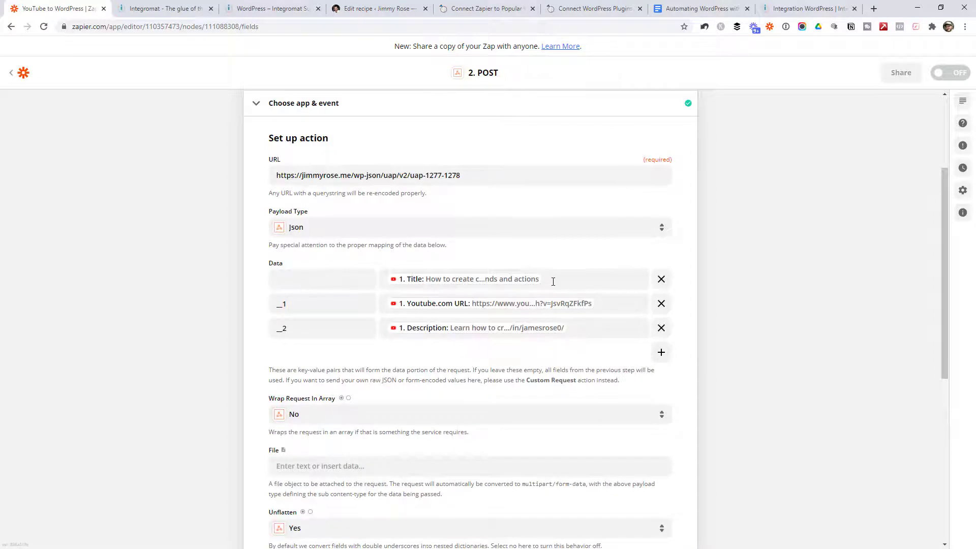
Step: Name the data keys title, url and description
click(313, 281)
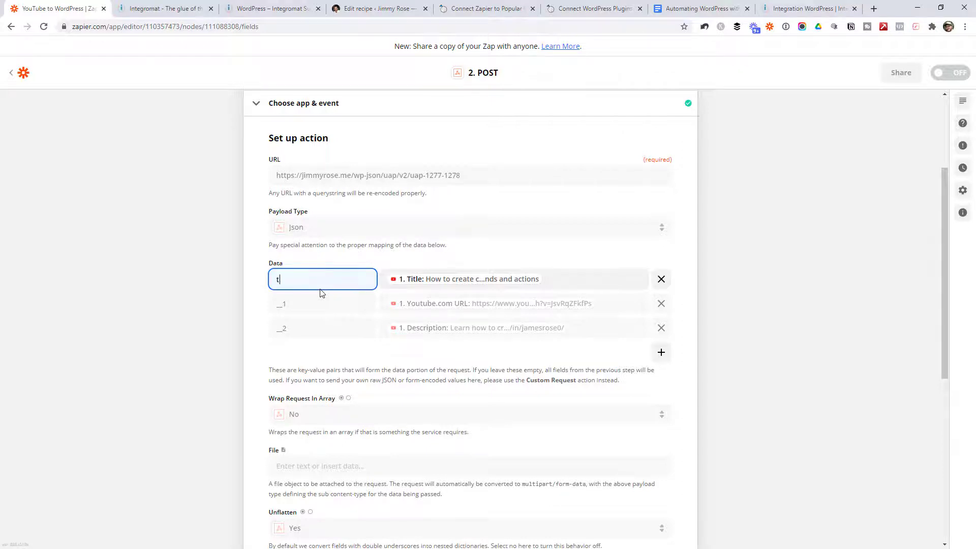
click(313, 307)
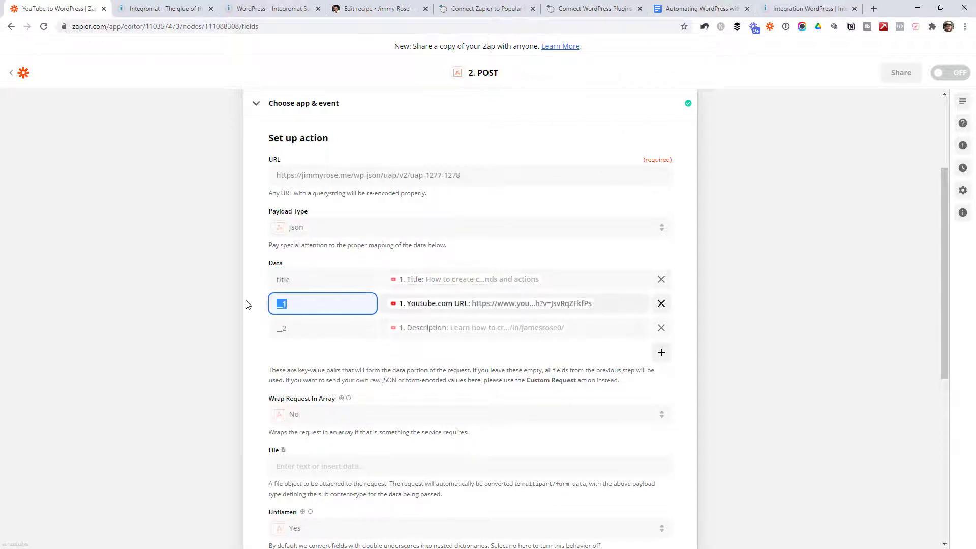
text(url)
click(315, 325)
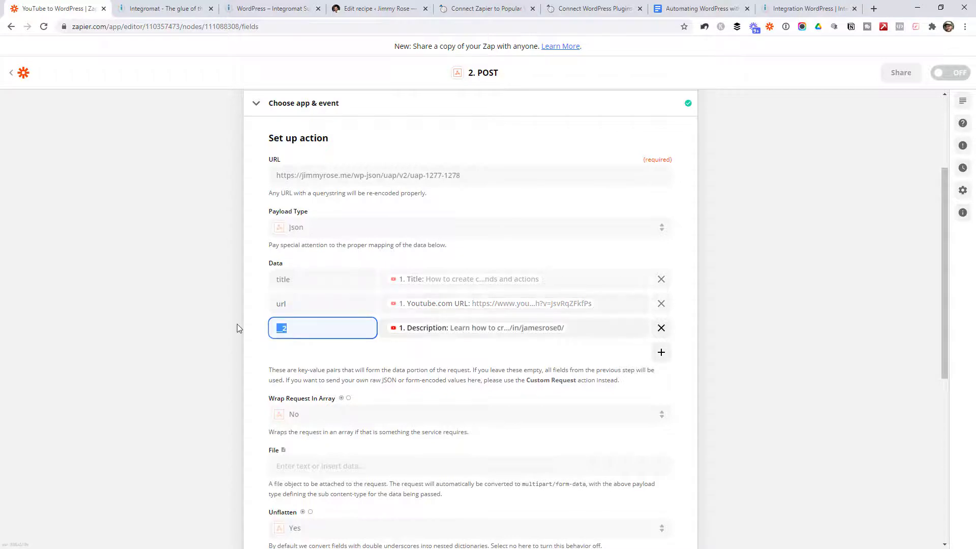
text(description)
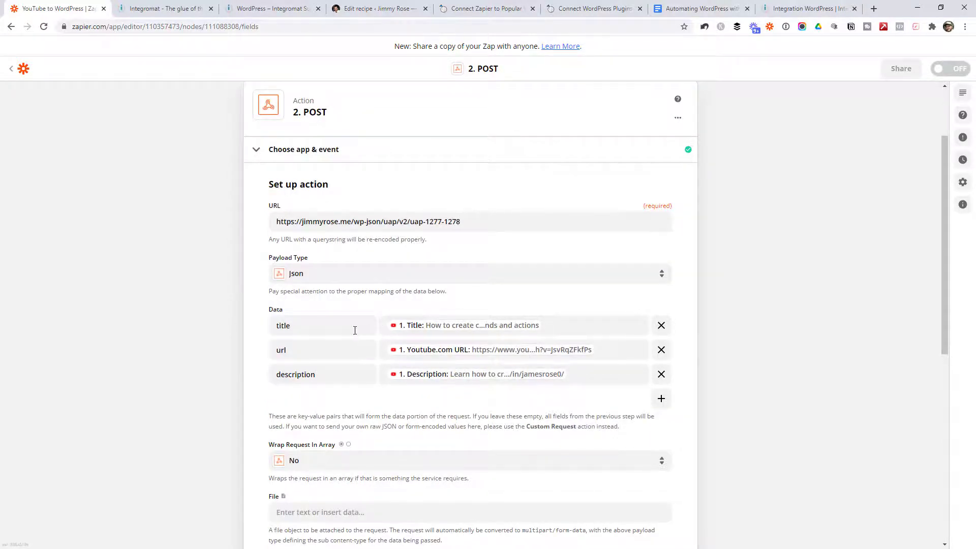
drag(352, 330, 244, 324)
click(297, 334)
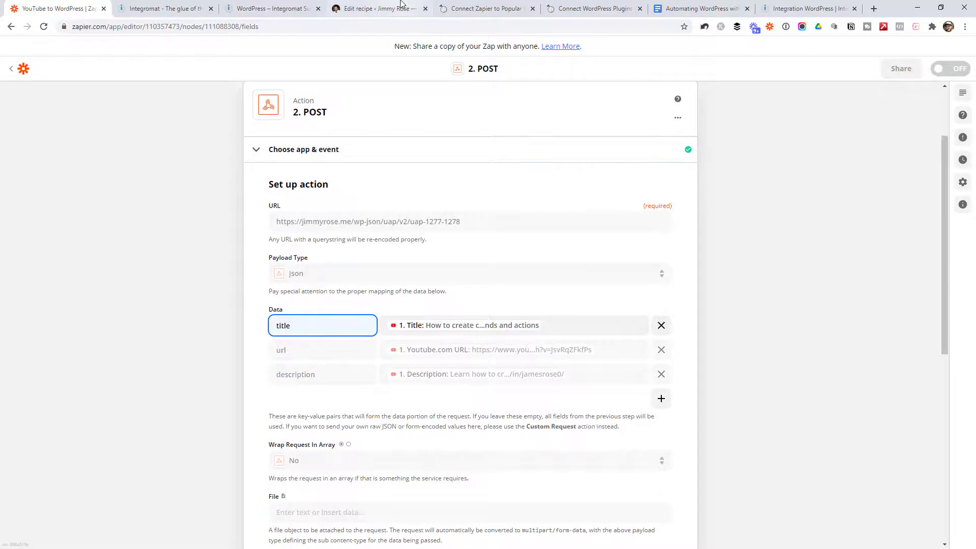
click(377, 8)
Step: Add webhook field keys title, url and description
click(245, 281)
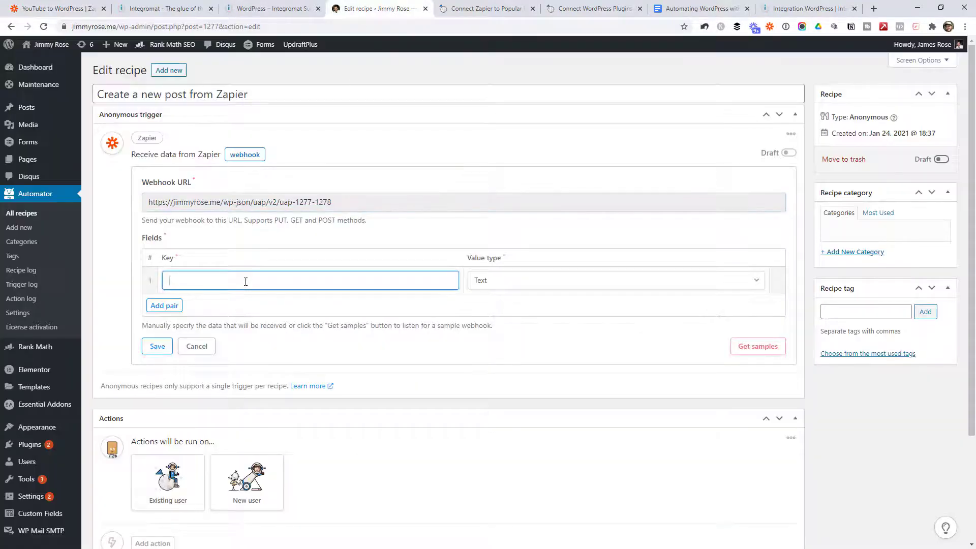
click(177, 307)
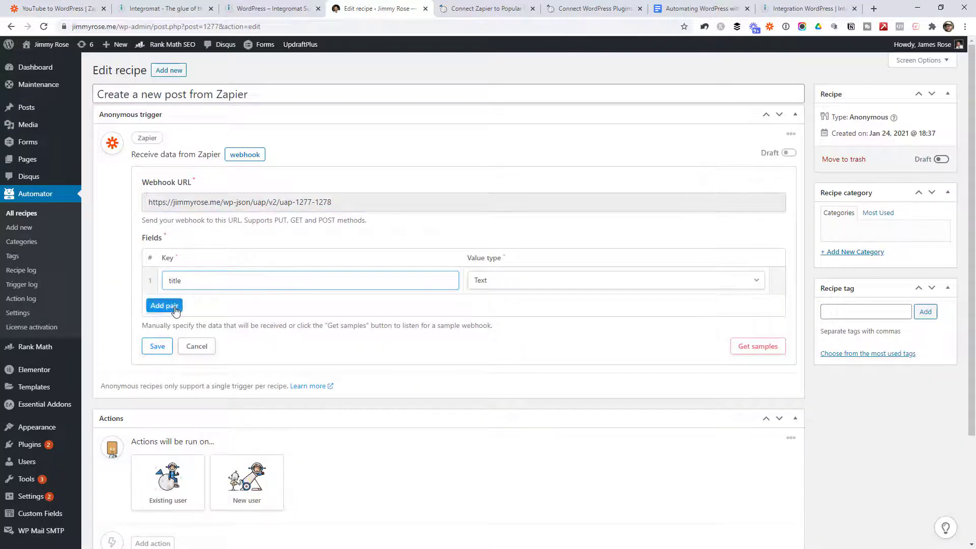
click(192, 308)
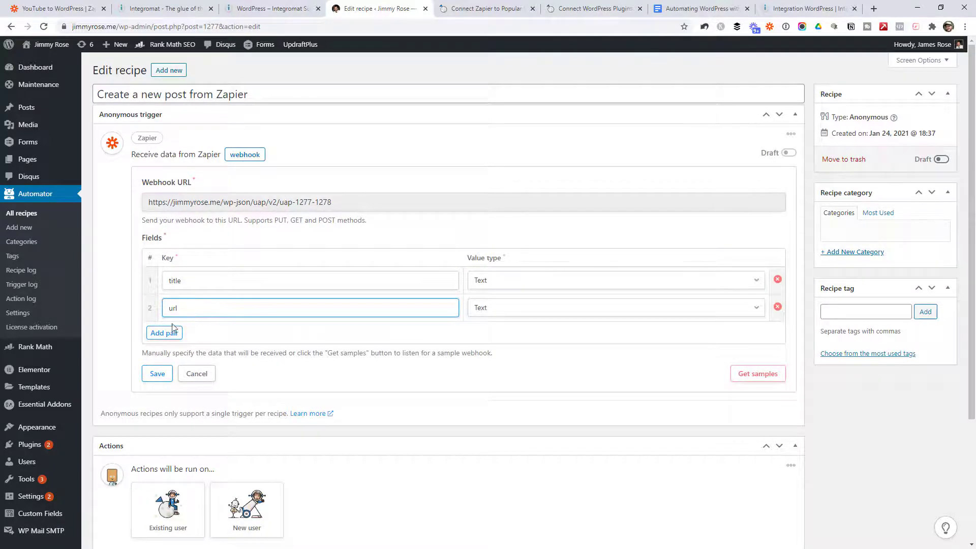
click(173, 332)
click(190, 334)
text(descri)
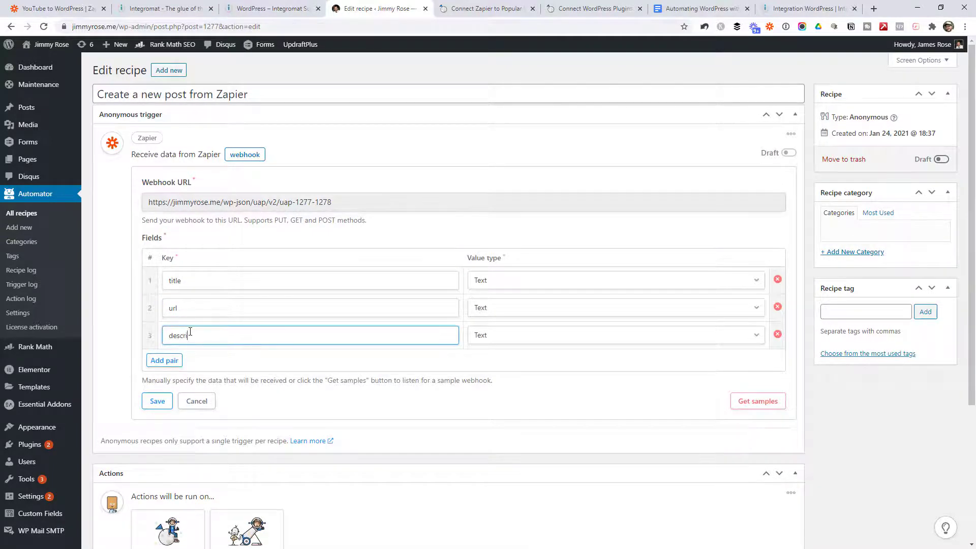
text(ption)
click(563, 232)
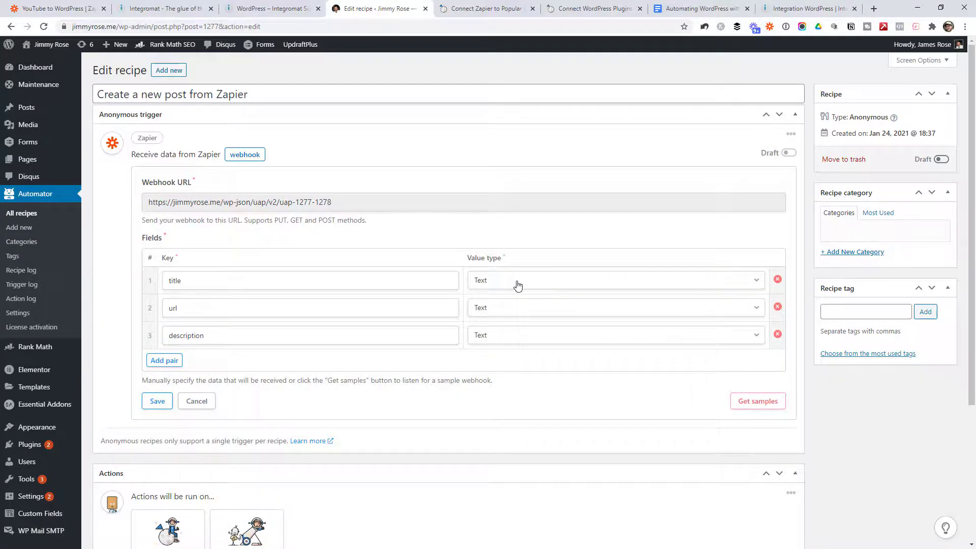
Step: Set the url field's value type to URL and start Get samples
click(515, 282)
click(505, 280)
click(505, 307)
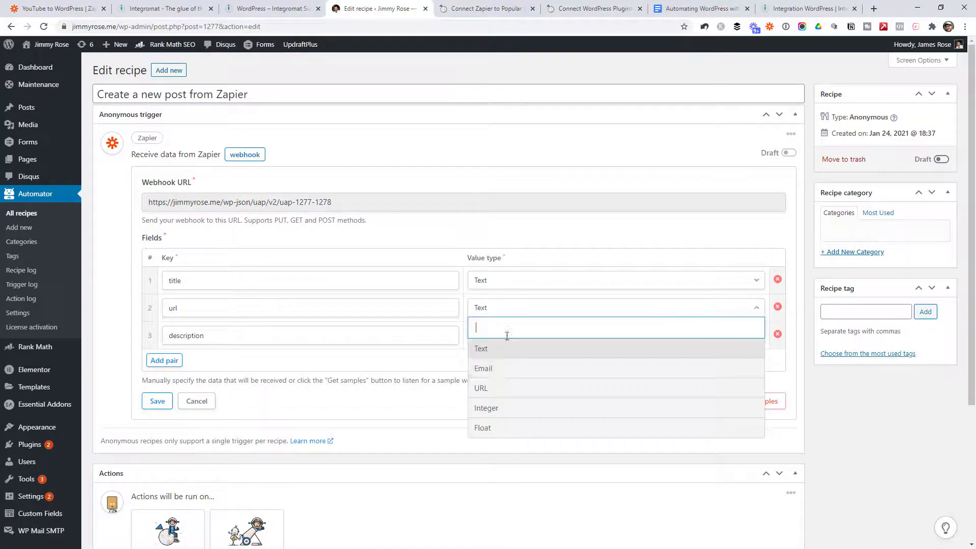
click(506, 389)
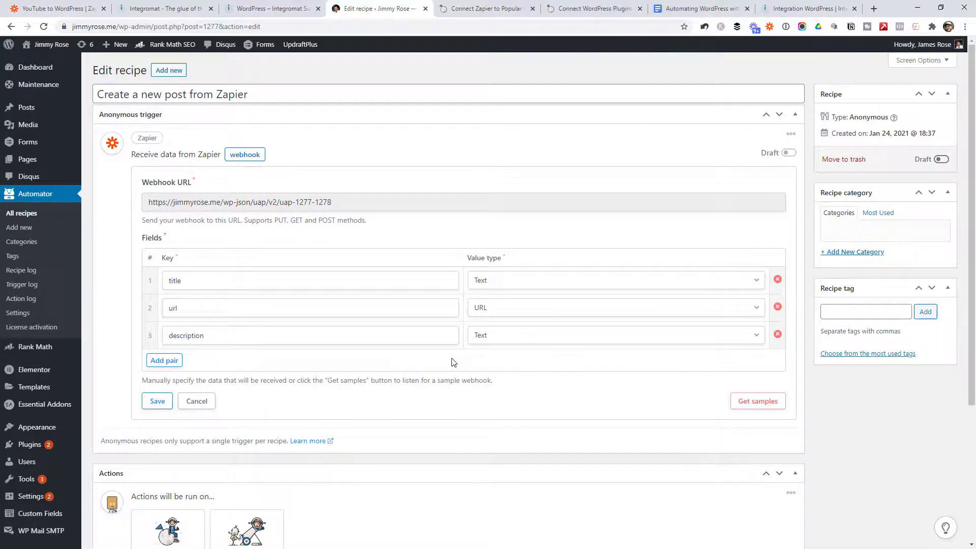
click(739, 398)
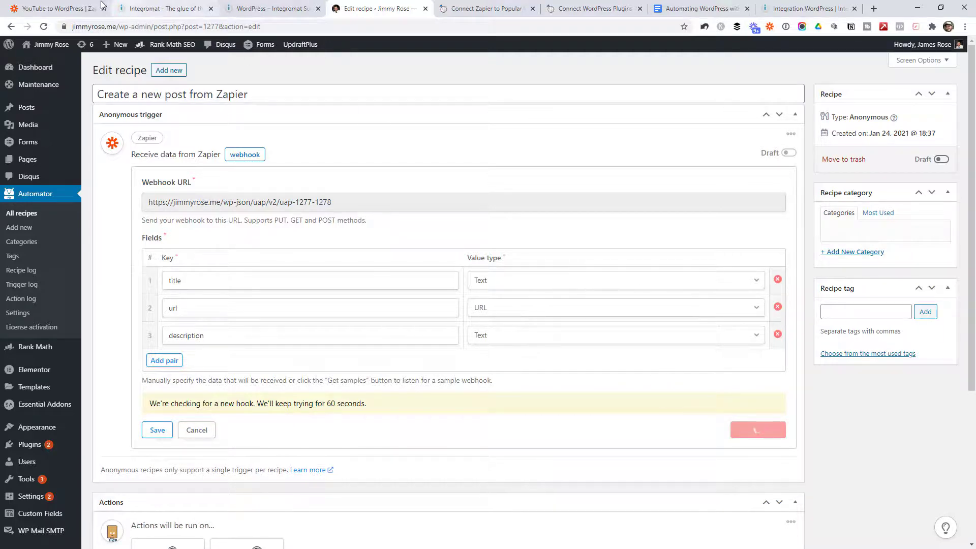
click(56, 9)
Step: Continue and run Test & Review to send a test request to the recipe webhook
scroll(514, 227, down, 8)
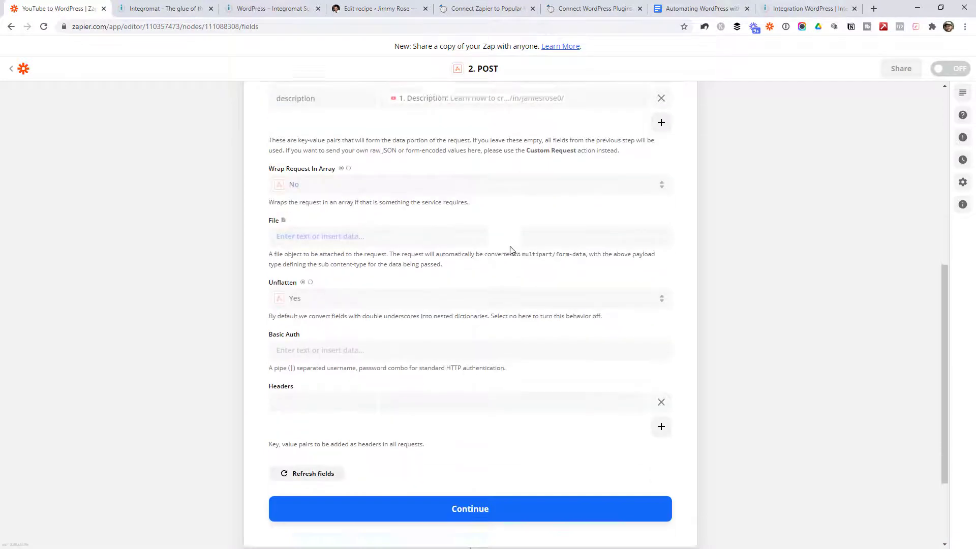
click(490, 385)
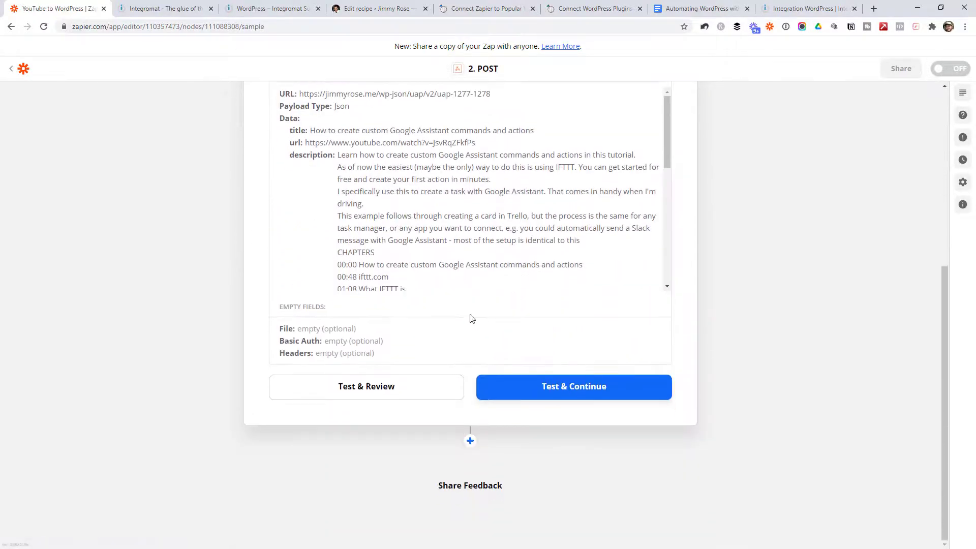
click(376, 386)
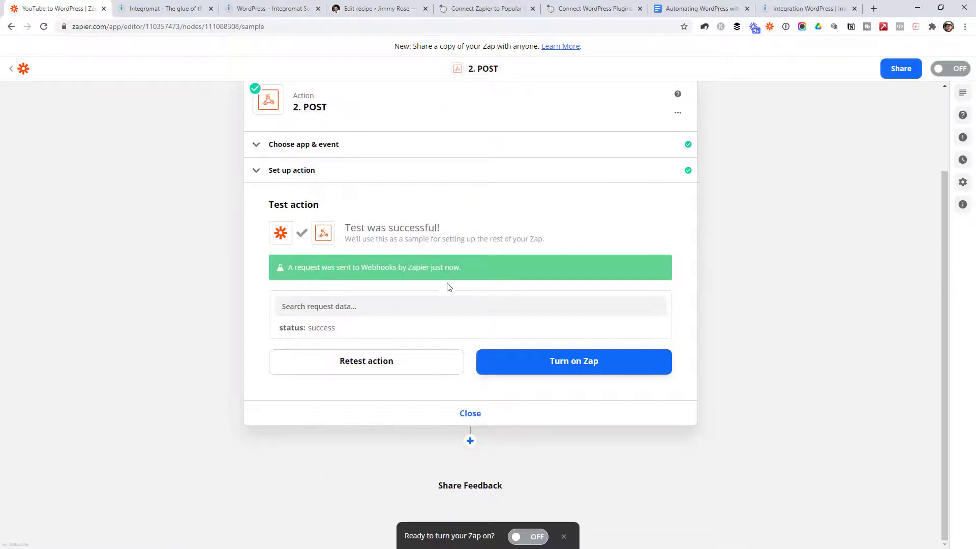
click(376, 9)
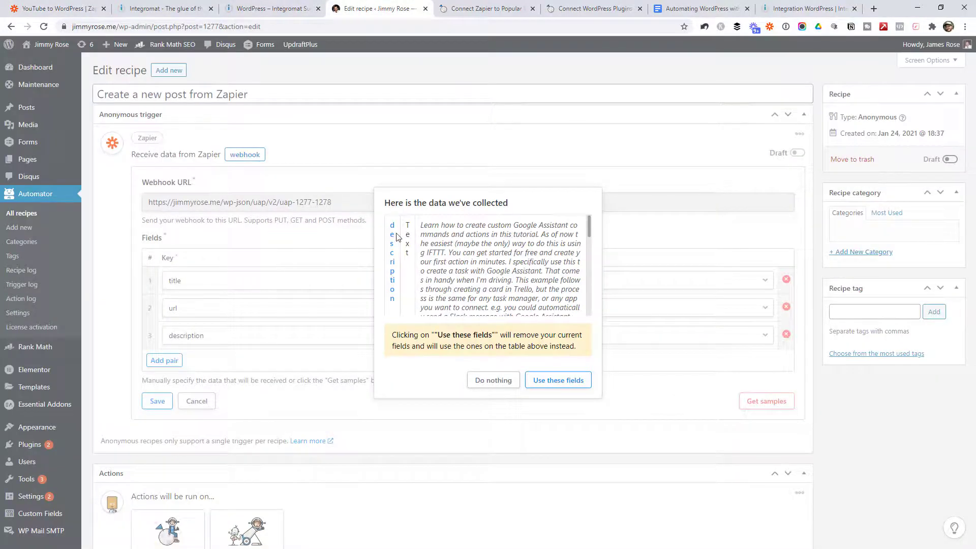
Step: Replace the trigger's fields with the collected sample data via 'Use these fields'
drag(587, 230, 603, 305)
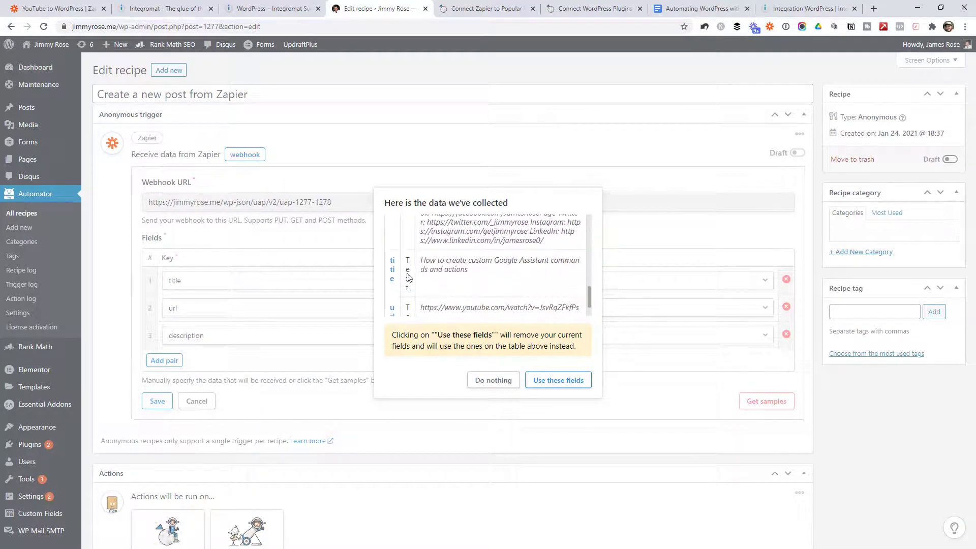
scroll(464, 257, down, 1)
scroll(418, 300, up, 1)
scroll(448, 297, down, 1)
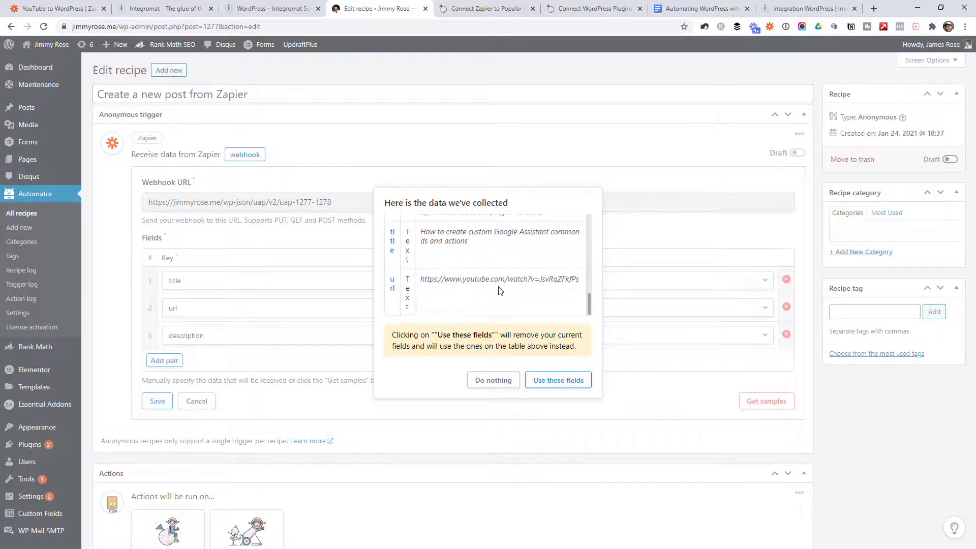
click(542, 386)
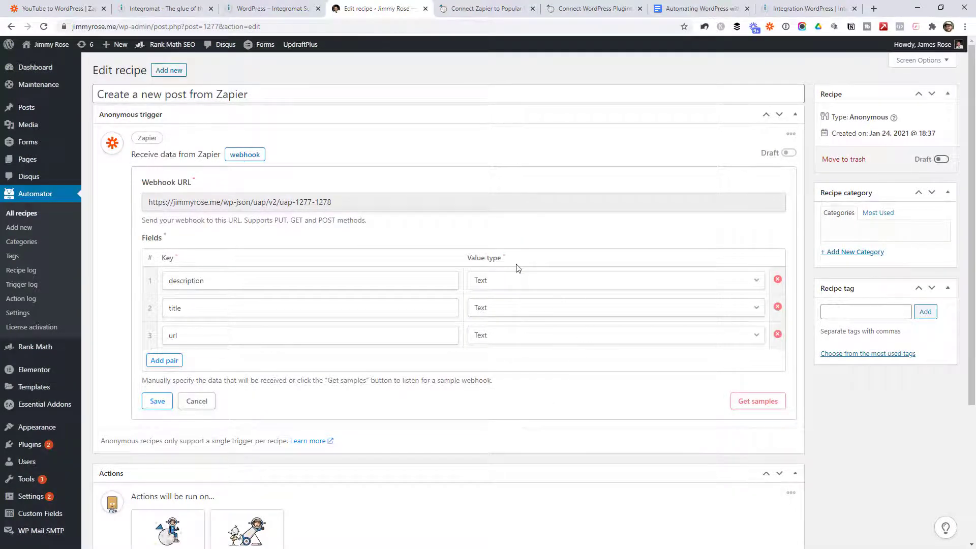
Step: Select the Webhook URL and review the description, title and url Text fields
click(349, 207)
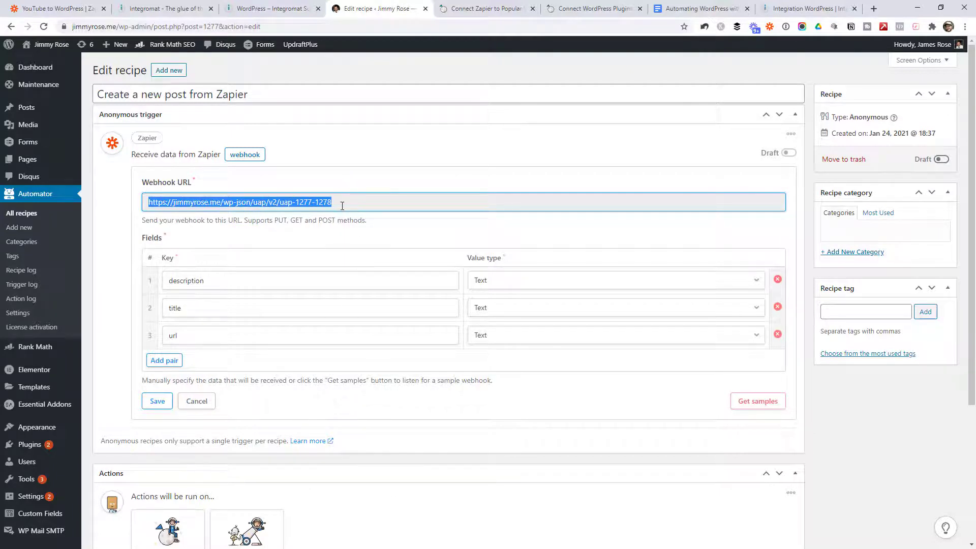
click(350, 205)
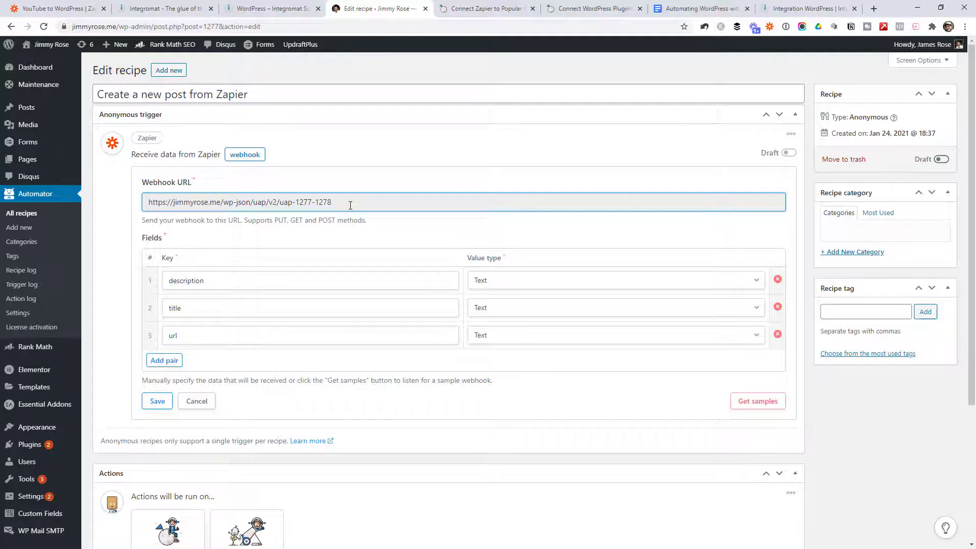
triple_click(351, 205)
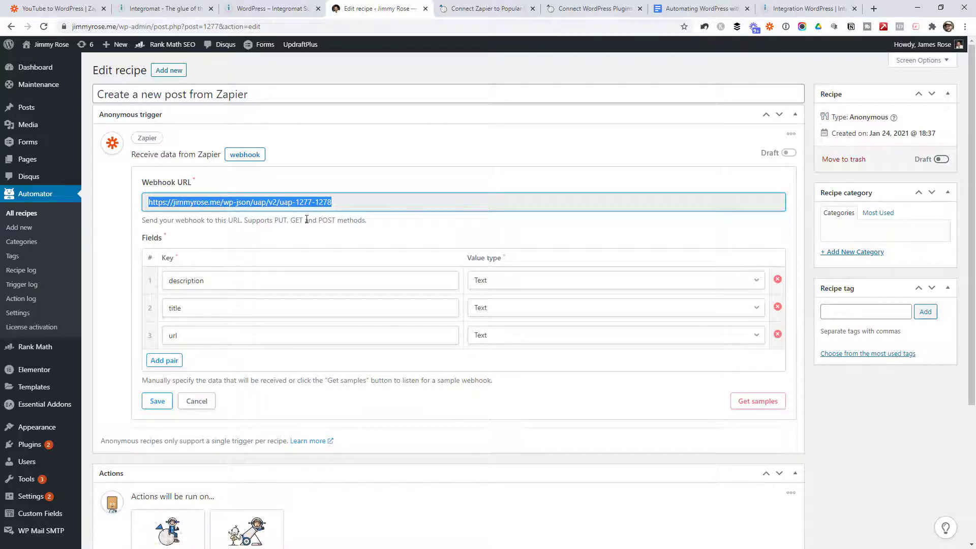
click(325, 217)
triple_click(341, 204)
click(422, 189)
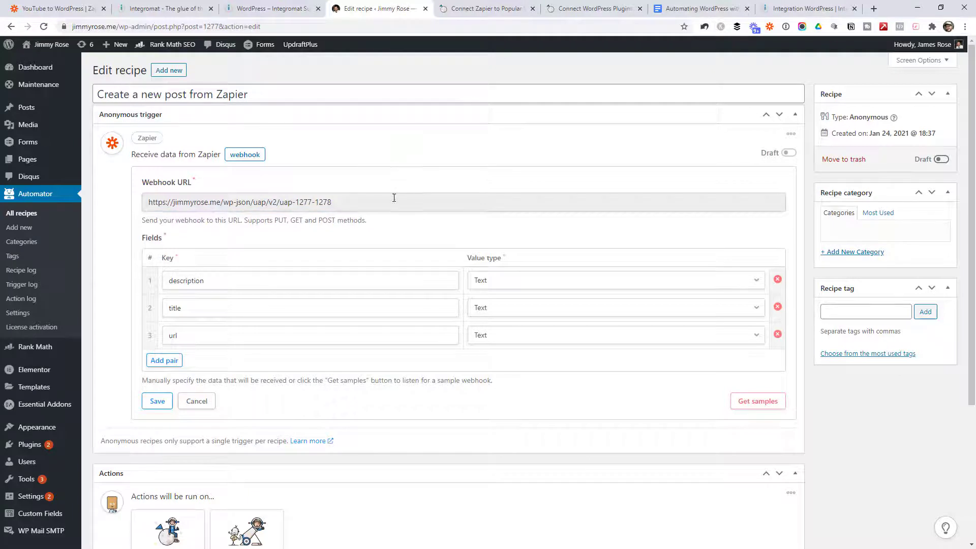
triple_click(278, 204)
click(297, 202)
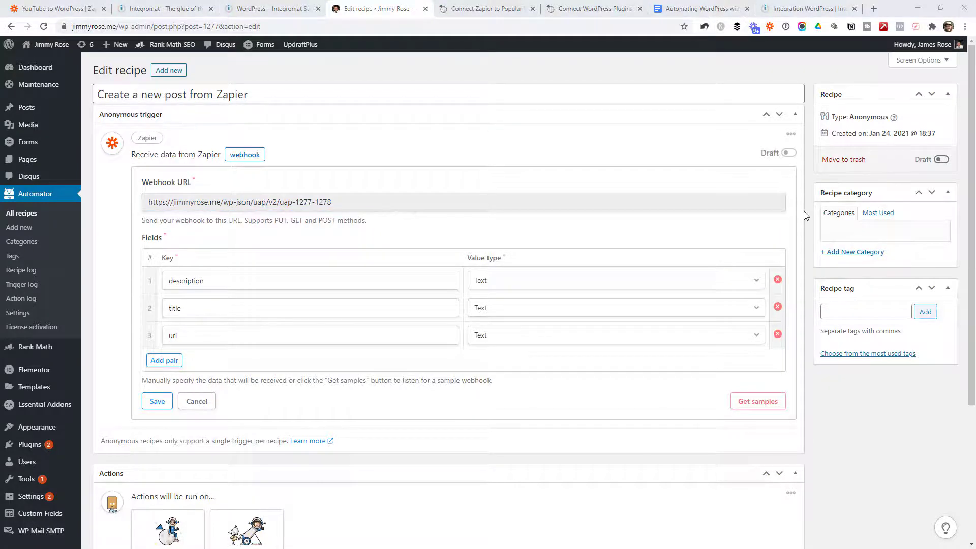
scroll(813, 173, down, 3)
scroll(453, 255, down, 1)
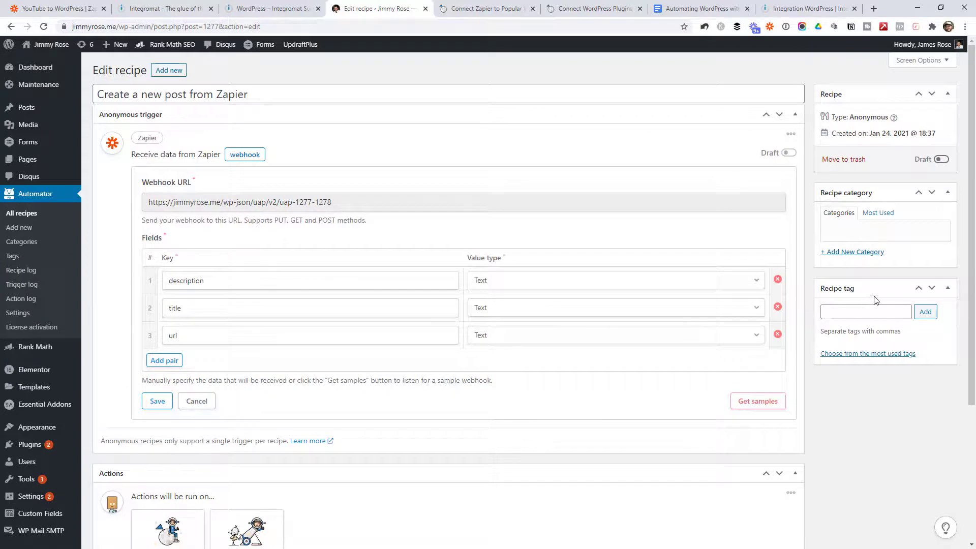
scroll(805, 334, down, 4)
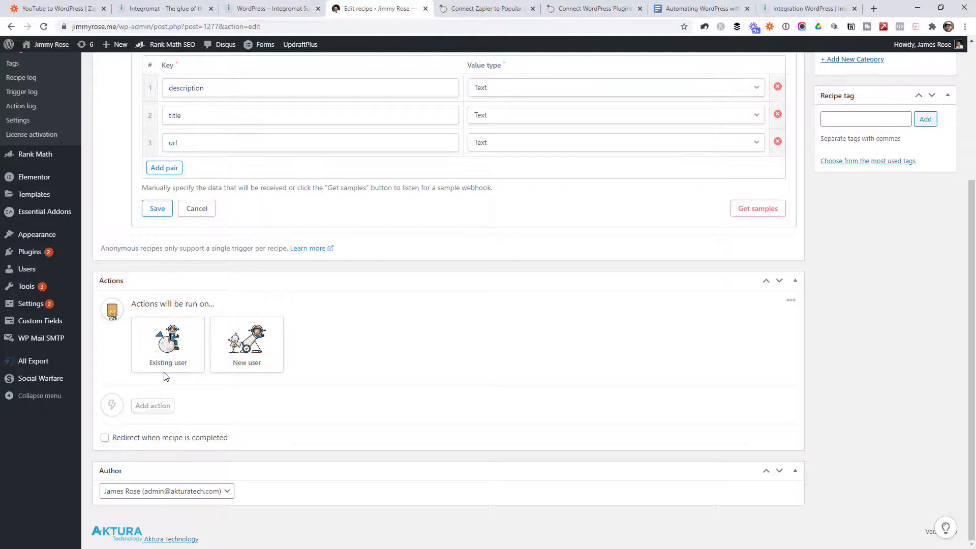
scroll(446, 206, up, 4)
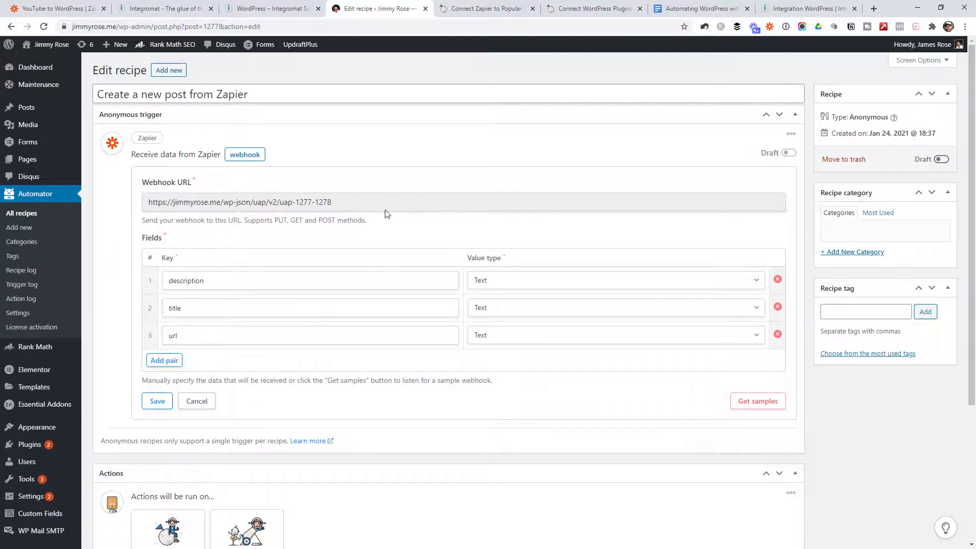
scroll(315, 260, down, 4)
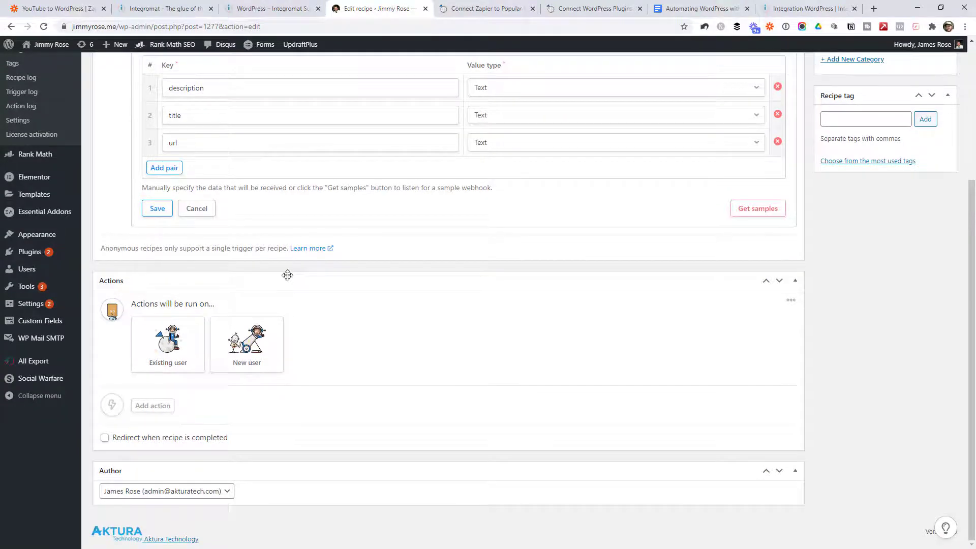
Step: Run the actions on an existing user, matched by the Email unique field
click(177, 338)
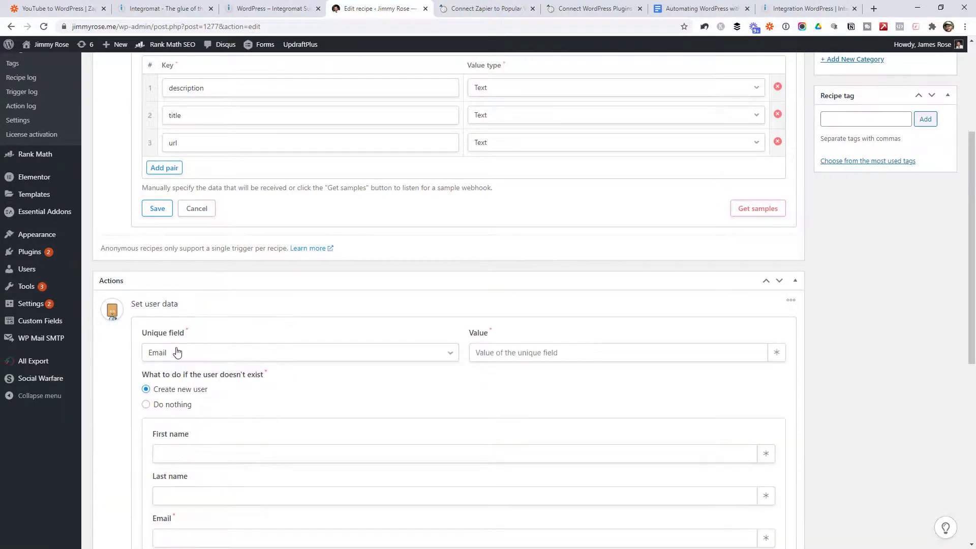
click(283, 351)
click(281, 352)
click(281, 352)
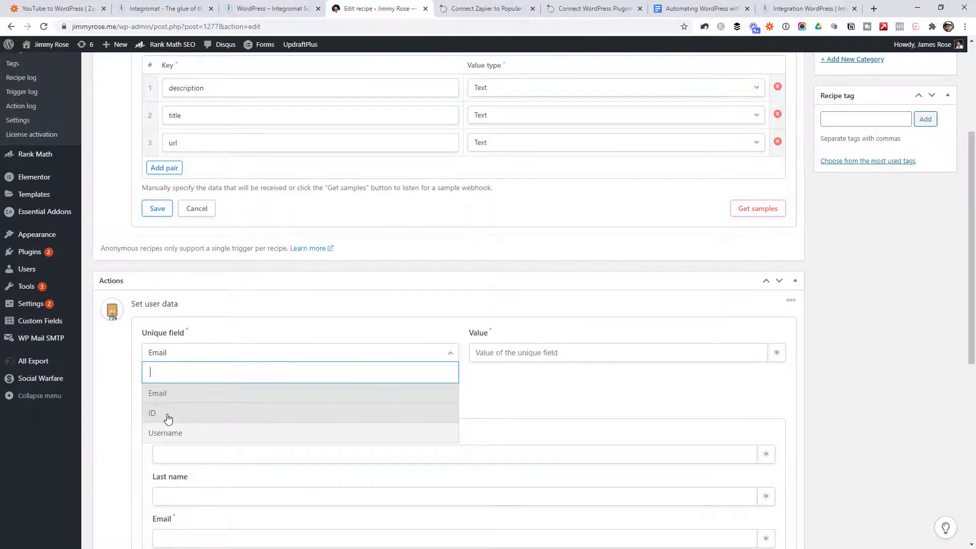
click(188, 394)
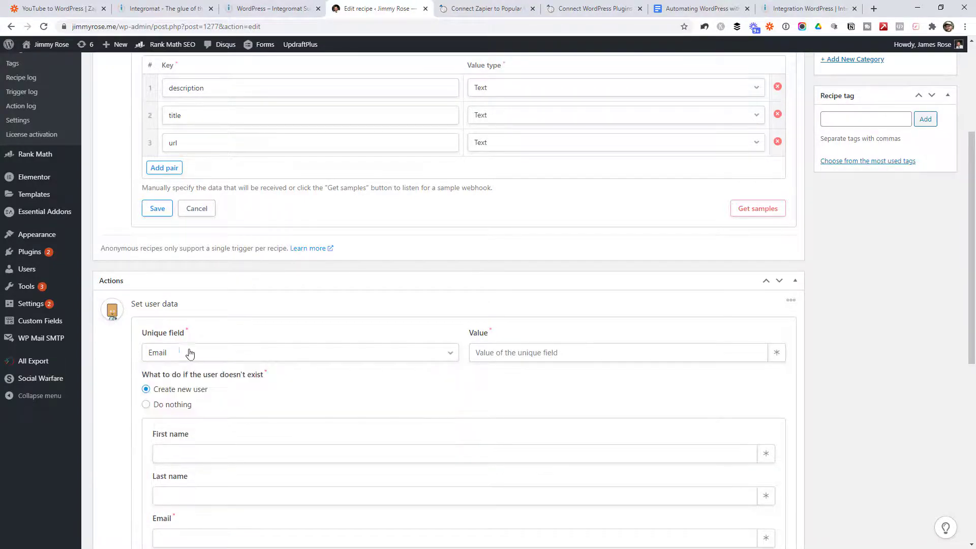
Step: Enter the admin email address as the match value and save the settings
click(501, 352)
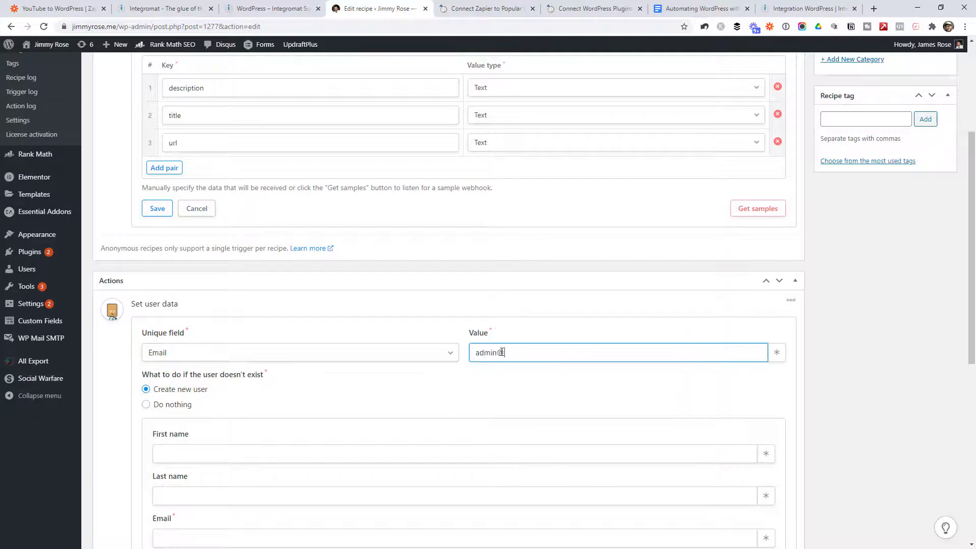
click(464, 377)
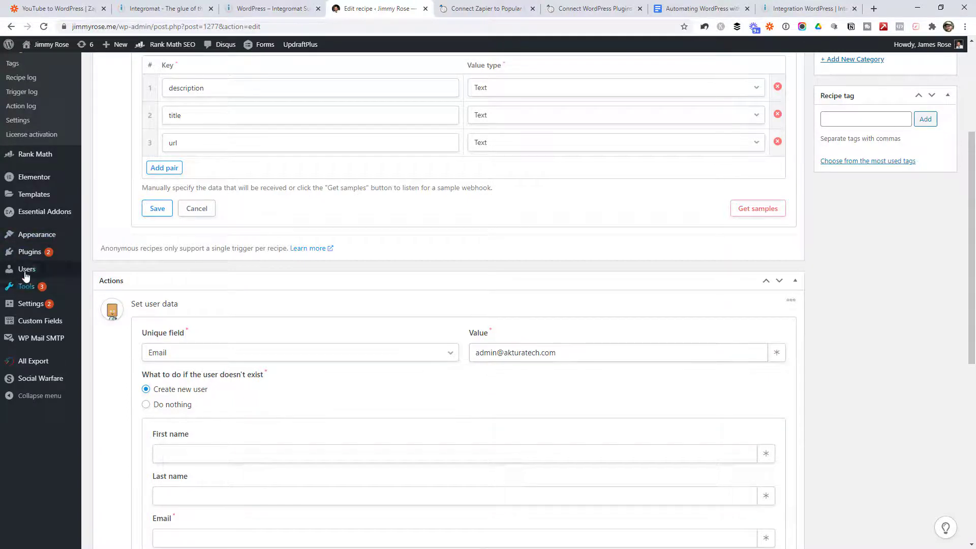
mouse_move(26, 273)
scroll(453, 303, down, 2)
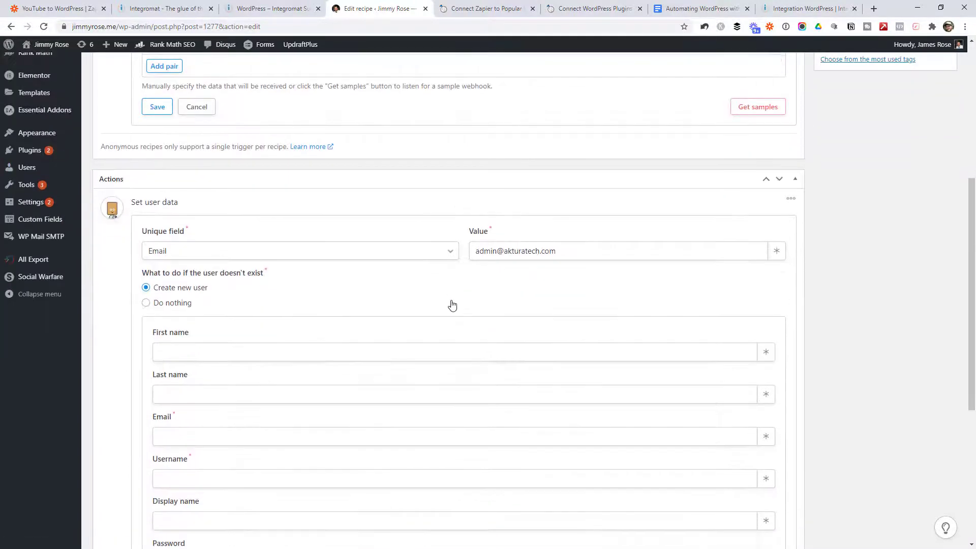
scroll(373, 251, down, 2)
click(146, 200)
click(157, 544)
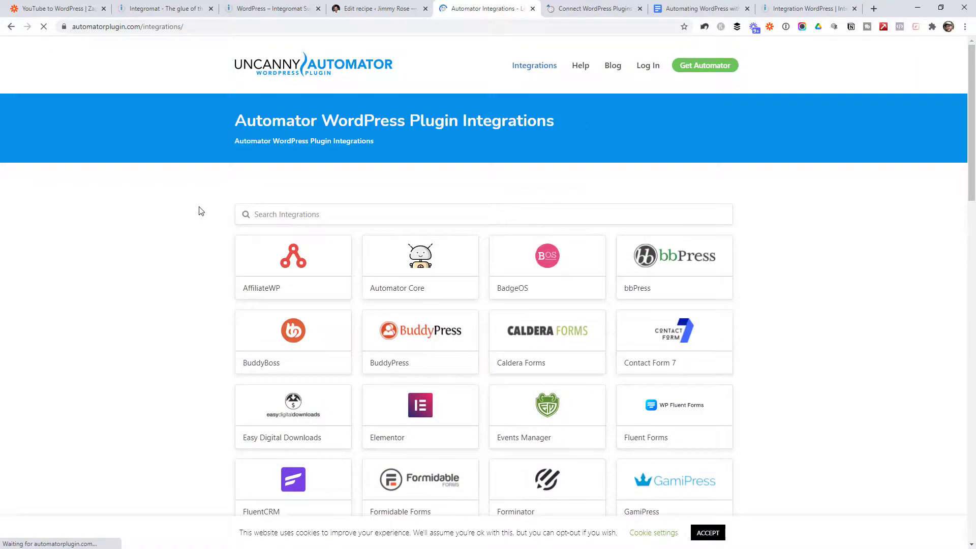
Step: Open LearnDash's integration page on automatorplugin.com and review its triggers and actions
scroll(199, 207, down, 3)
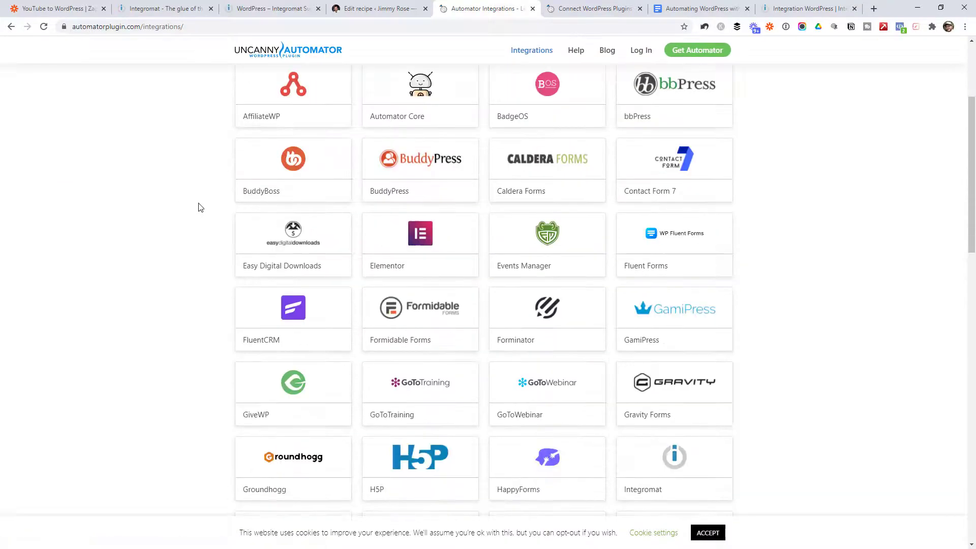
scroll(199, 208, down, 8)
click(292, 133)
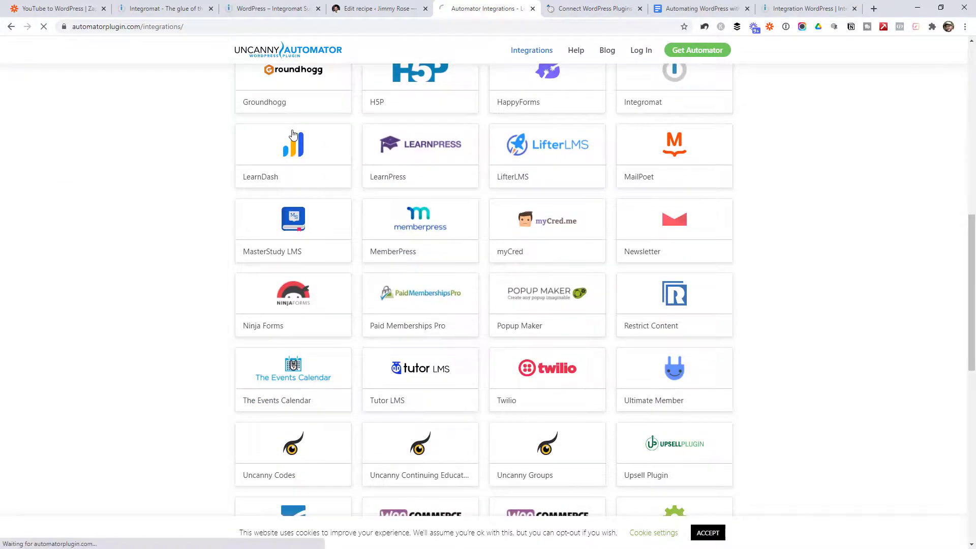
scroll(679, 246, down, 13)
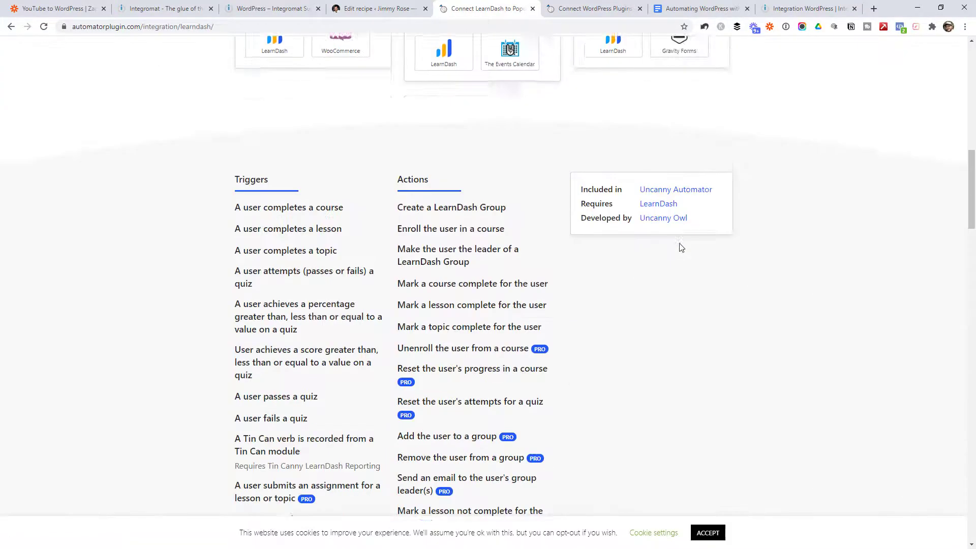
scroll(681, 247, down, 3)
scroll(654, 229, up, 1)
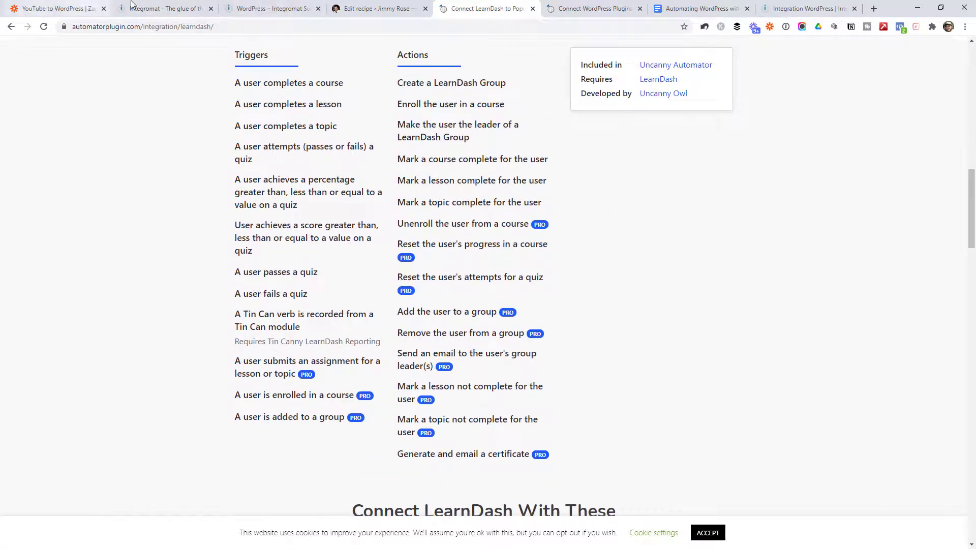
click(373, 9)
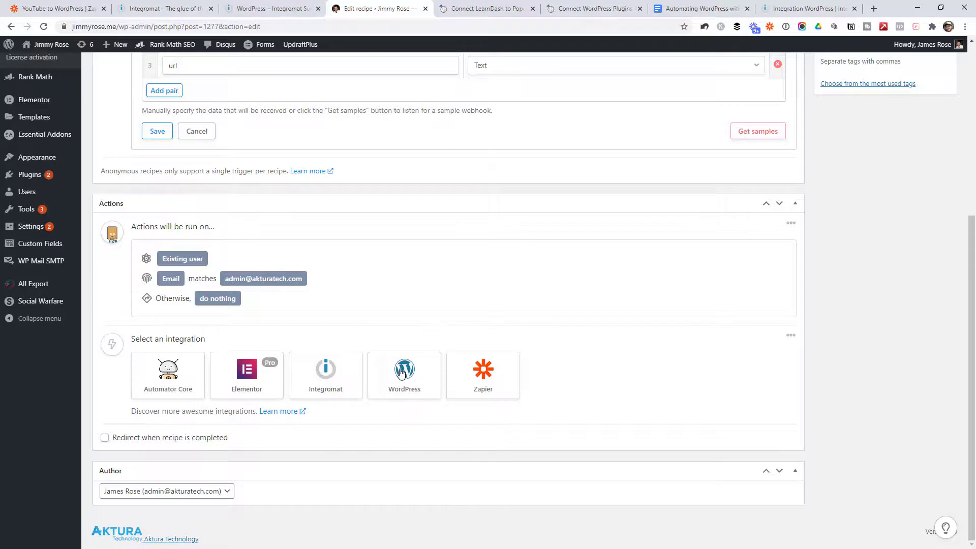
Step: Add a WordPress action to the recipe and set its post status to Draft
click(401, 376)
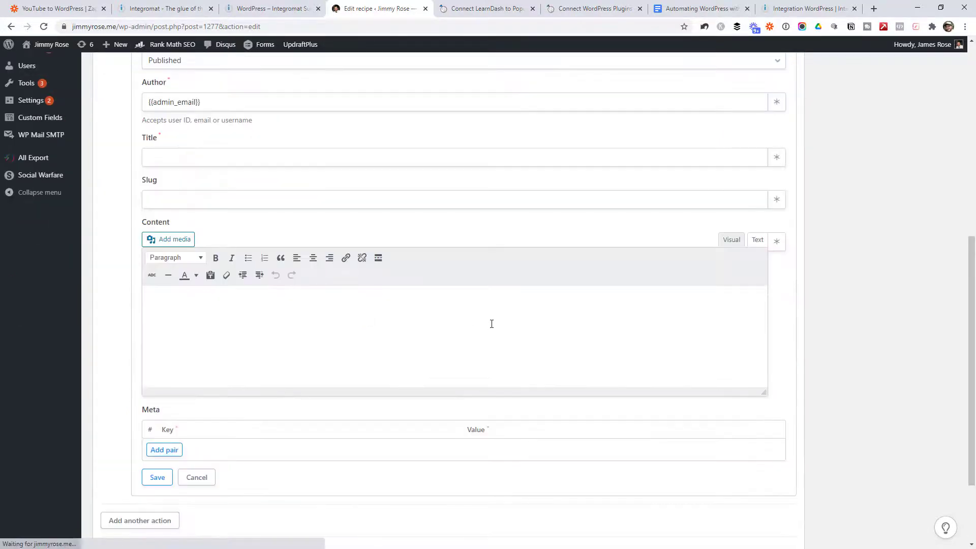
scroll(274, 213, up, 2)
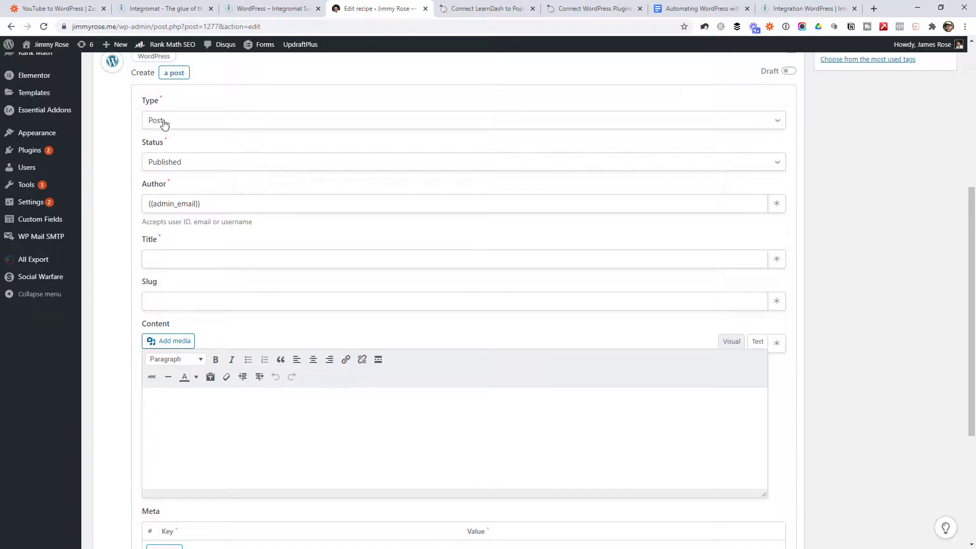
click(185, 163)
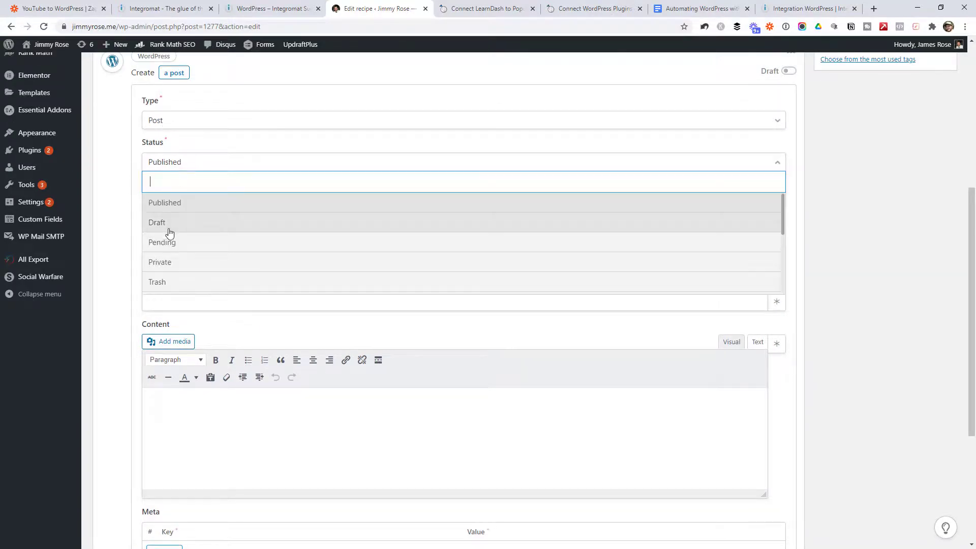
click(167, 227)
Step: Browse the Zapier tokens for the post Title, then save the description, title and url Text fields
click(162, 254)
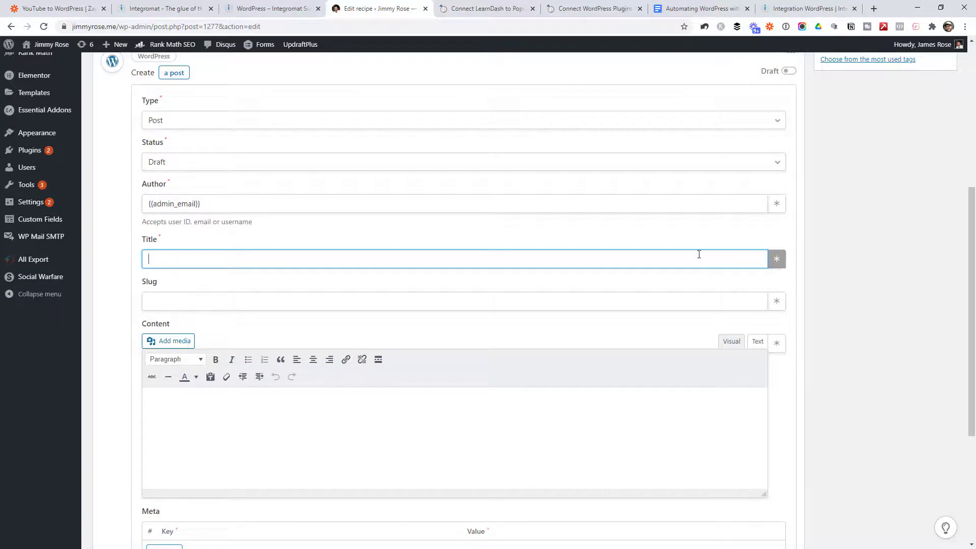
click(776, 259)
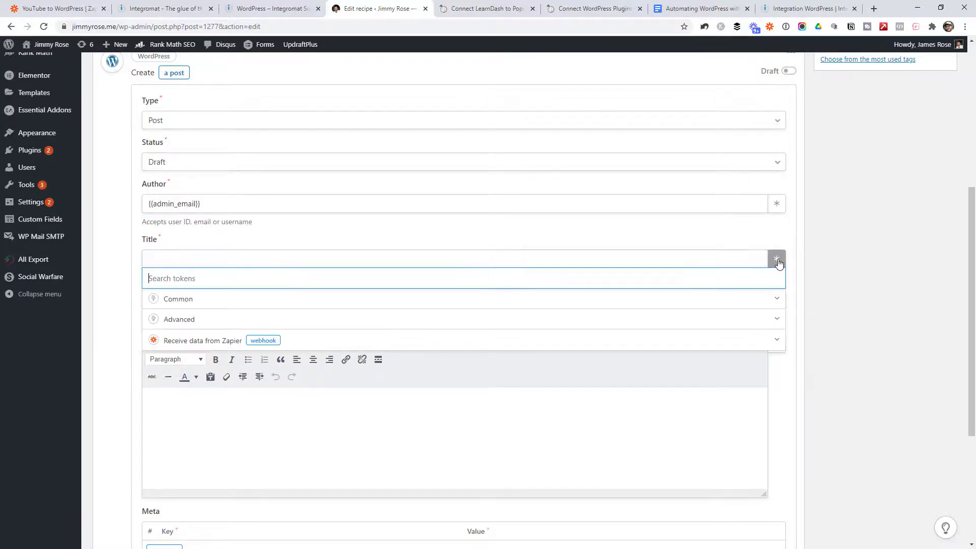
click(196, 345)
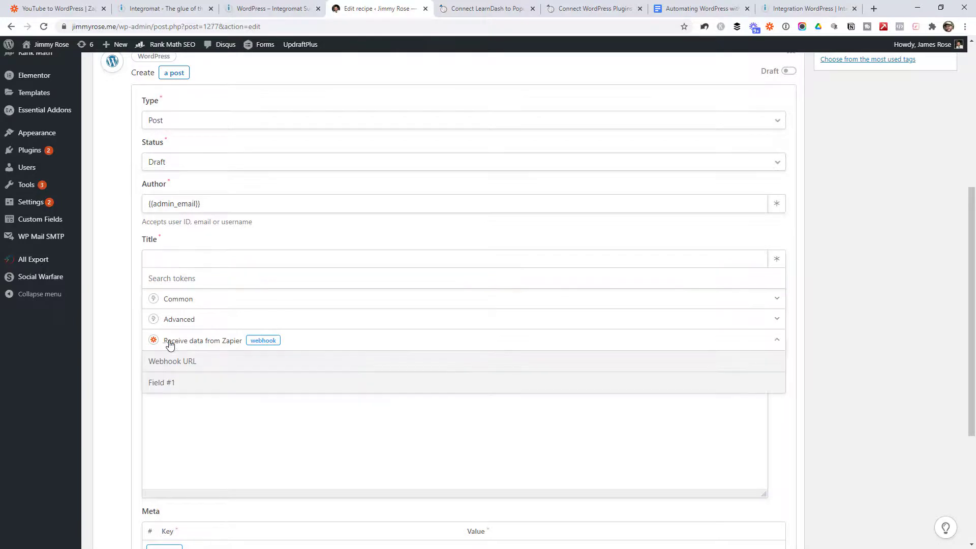
scroll(191, 376, down, 1)
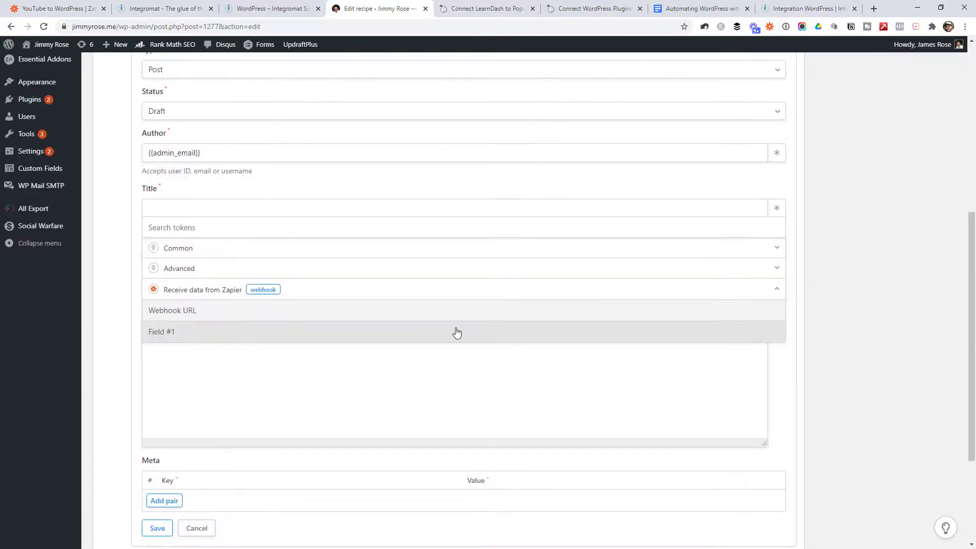
click(844, 330)
scroll(841, 317, up, 7)
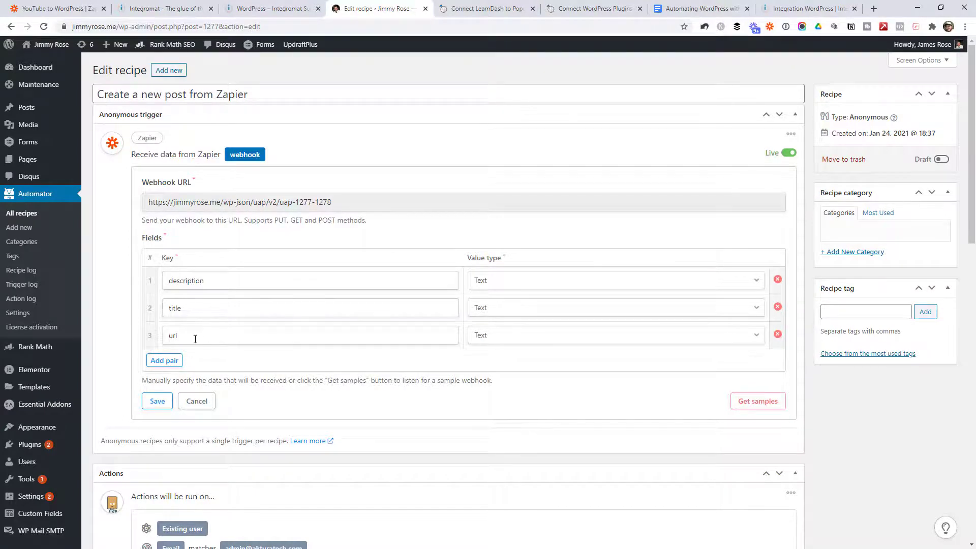
click(162, 403)
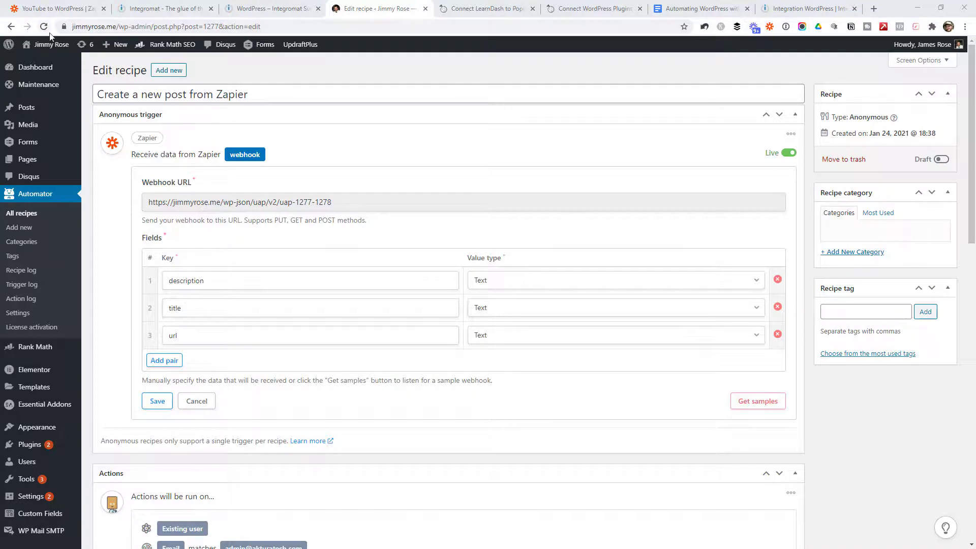
Step: Fill the post Title with the webhook's Field #2 title token
scroll(769, 273, down, 9)
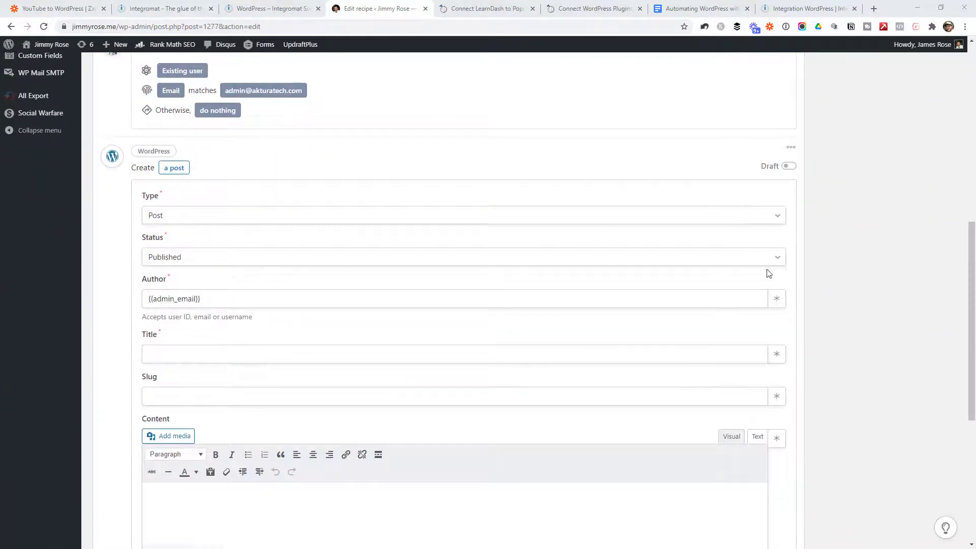
scroll(766, 271, down, 3)
scroll(228, 193, up, 1)
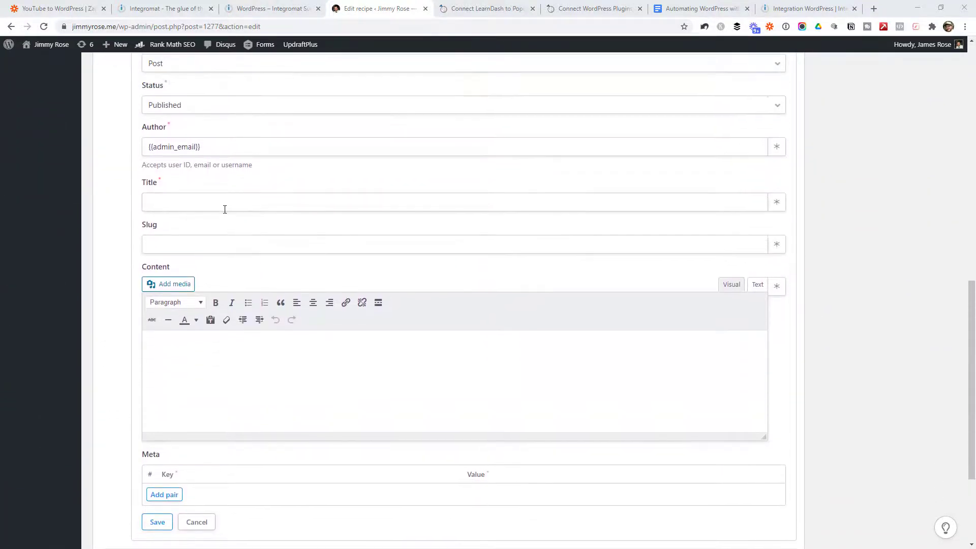
click(776, 202)
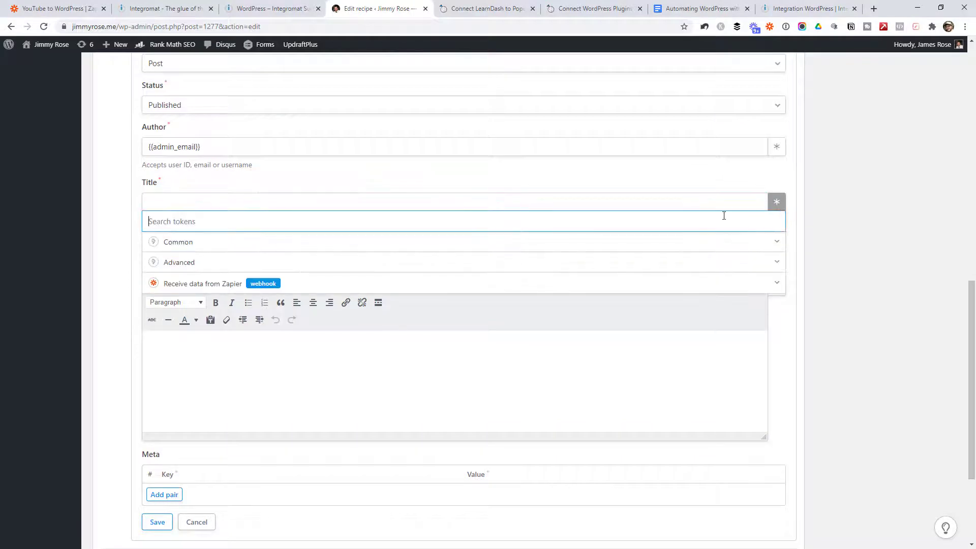
click(273, 284)
click(179, 345)
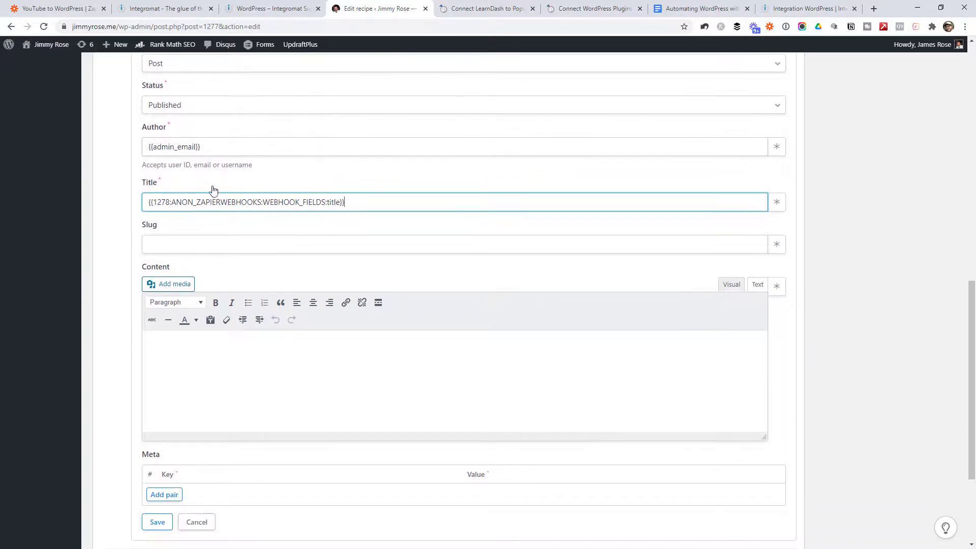
click(185, 241)
Step: Write "Here's a new video" in Content, add the url and description tokens, and save
click(313, 352)
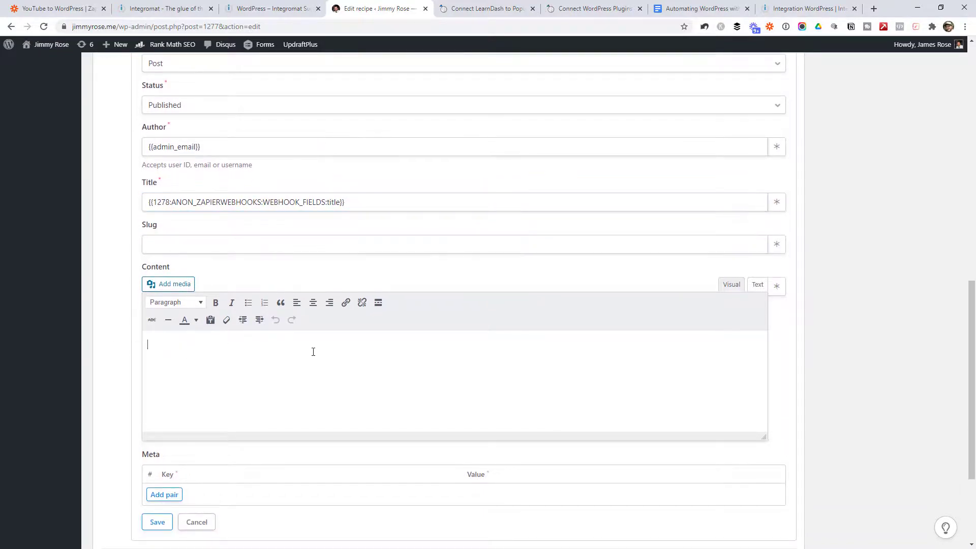
text(Here's a new video)
click(776, 286)
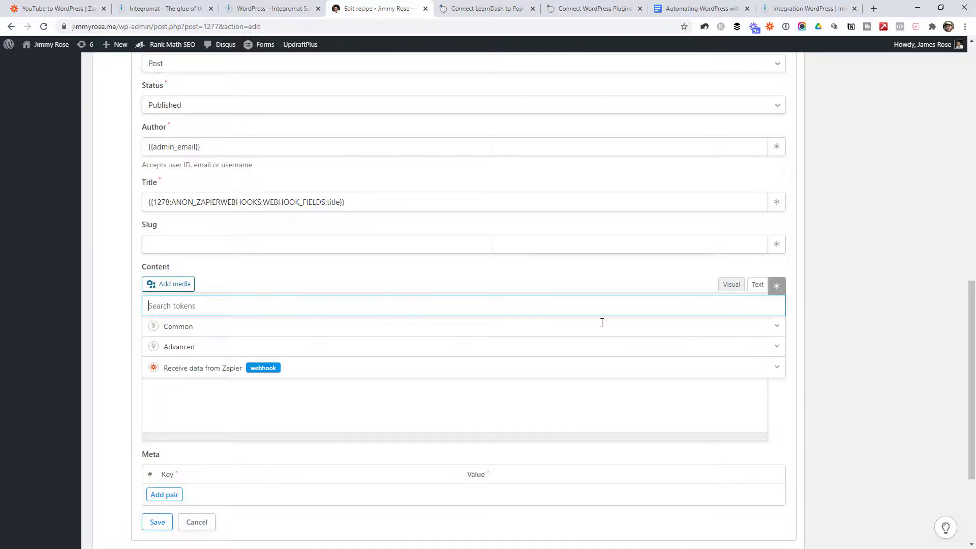
click(187, 372)
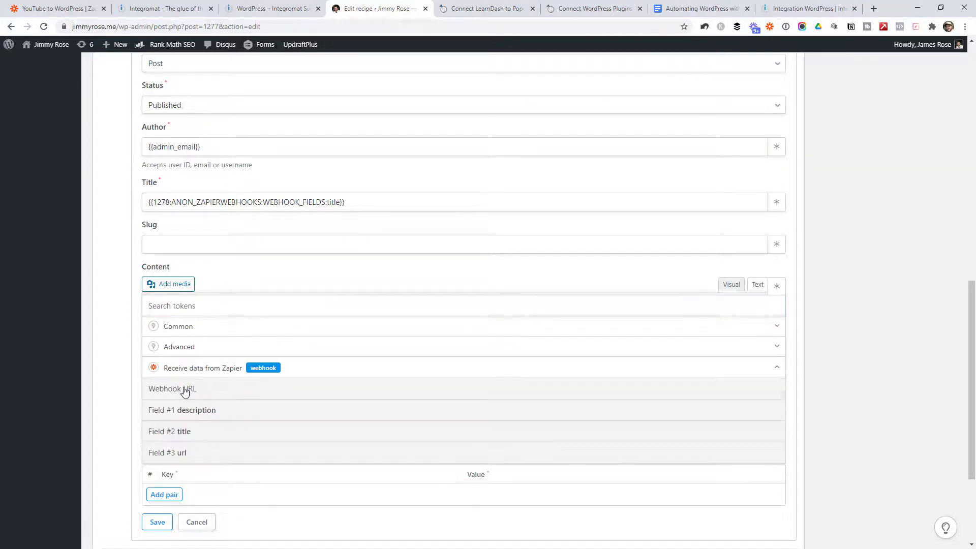
click(181, 453)
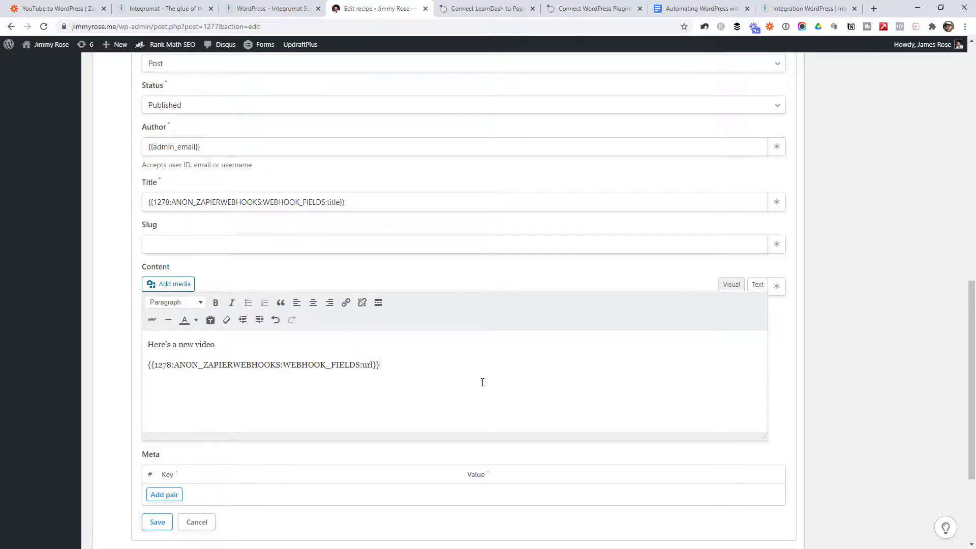
click(776, 287)
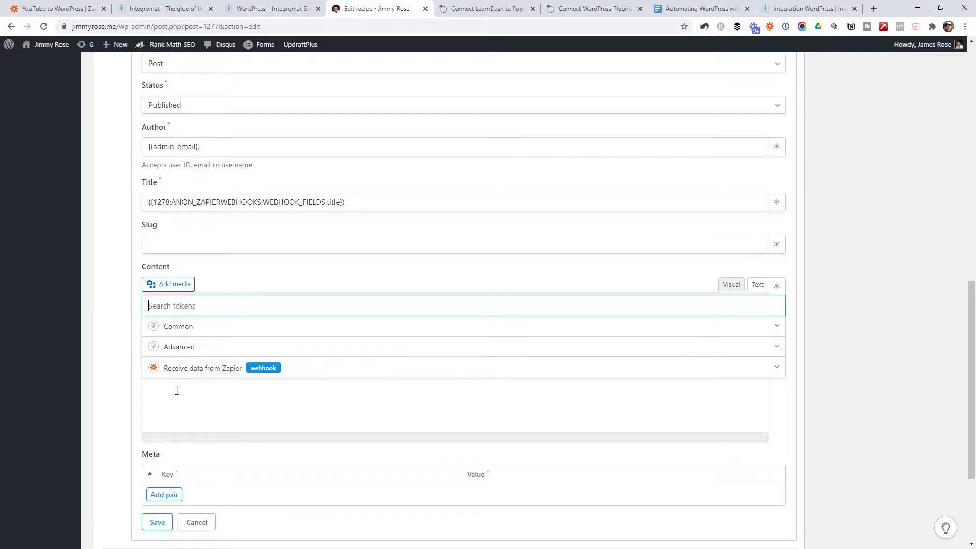
click(167, 375)
click(181, 407)
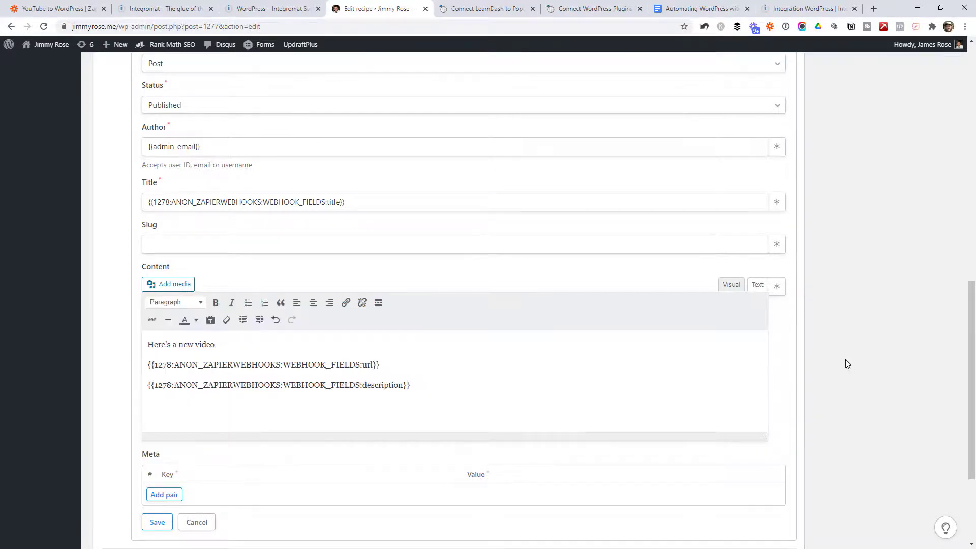
scroll(843, 365, down, 1)
scroll(842, 366, down, 3)
click(157, 364)
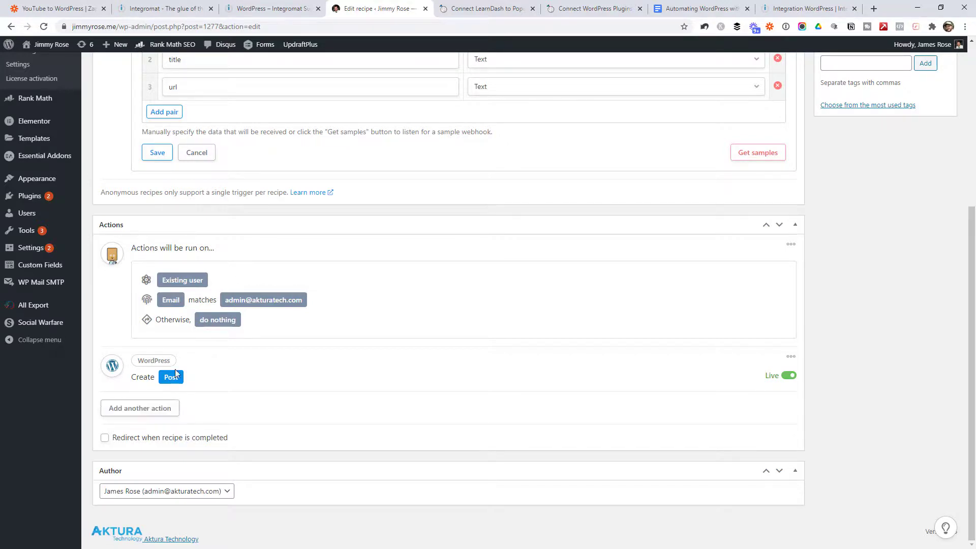
Step: Collapse the trigger panel, switch the recipe from Draft to Live, and open All Posts in a new tab
scroll(152, 391, up, 5)
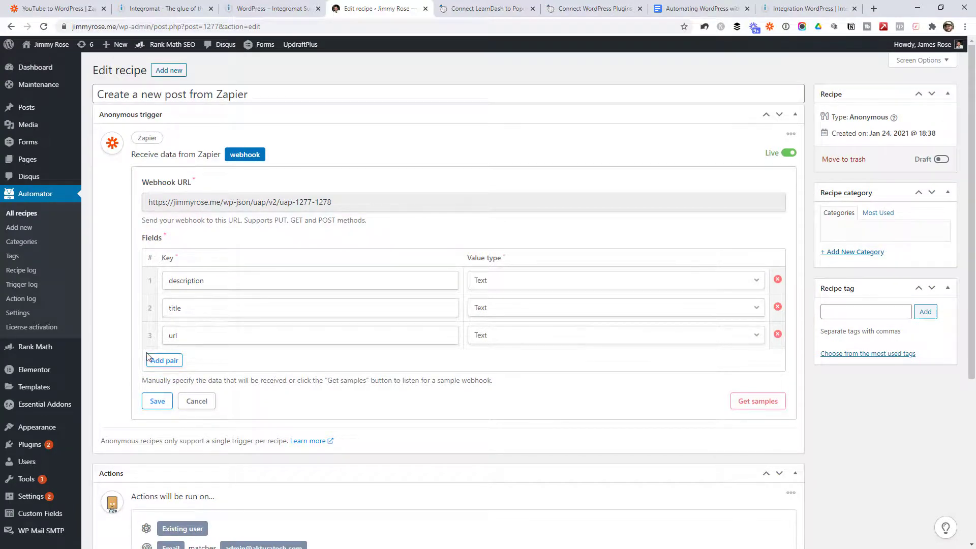
click(158, 401)
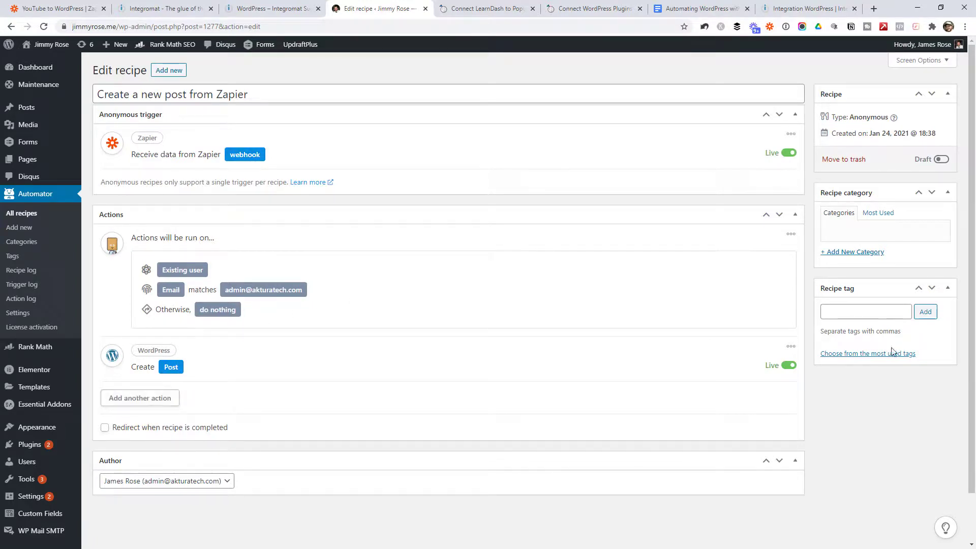
click(940, 160)
middle_click(37, 111)
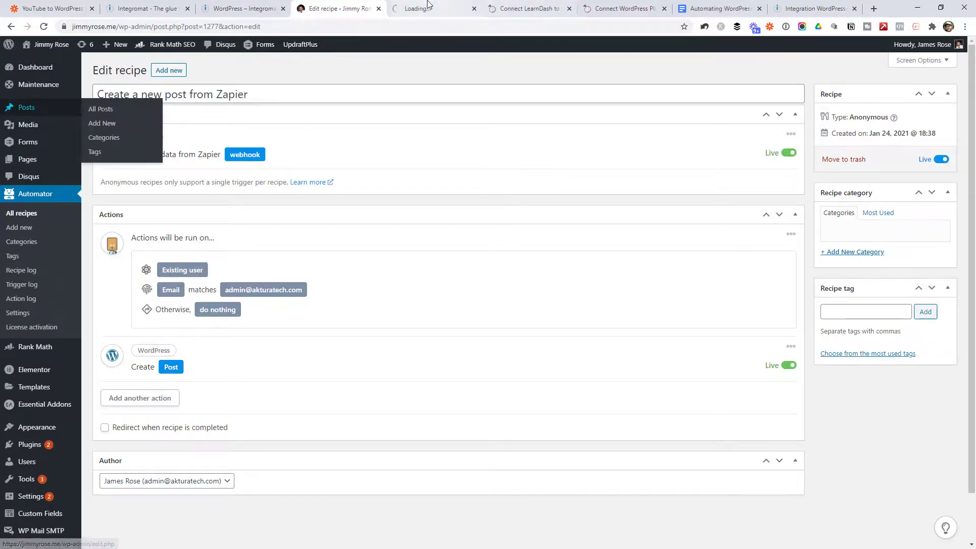
Step: Retest the Zapier webhook action, then reload WordPress Posts to show the new Google Assistant post
click(429, 4)
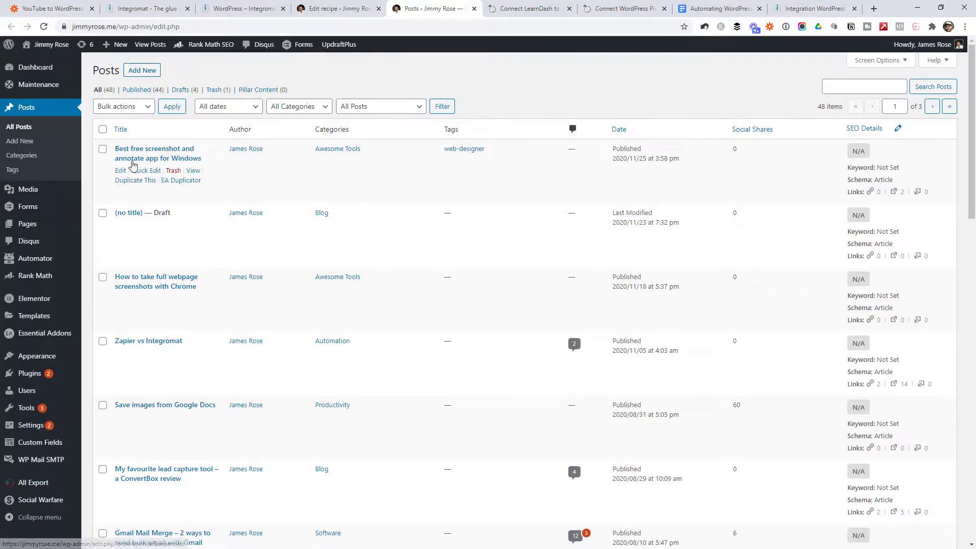
click(52, 8)
click(360, 365)
scroll(429, 287, down, 5)
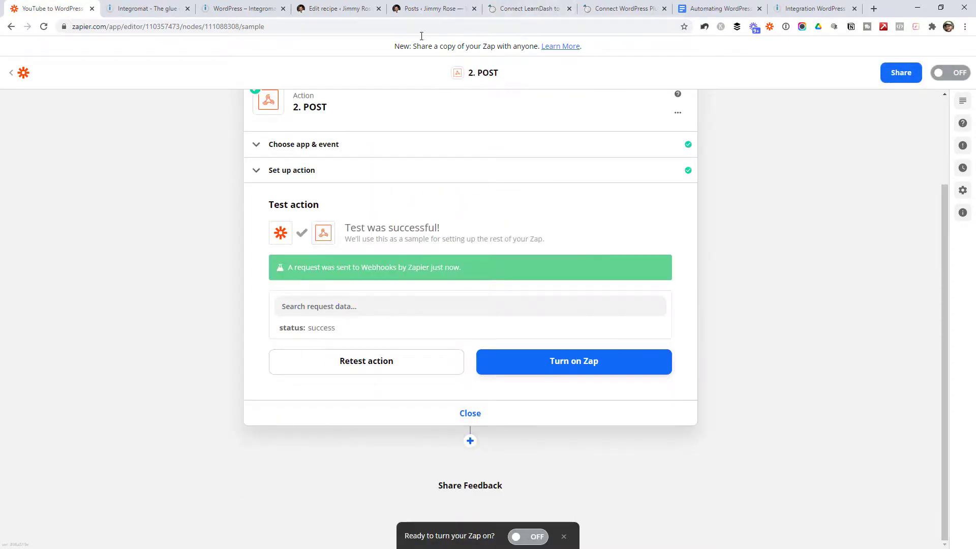
click(438, 7)
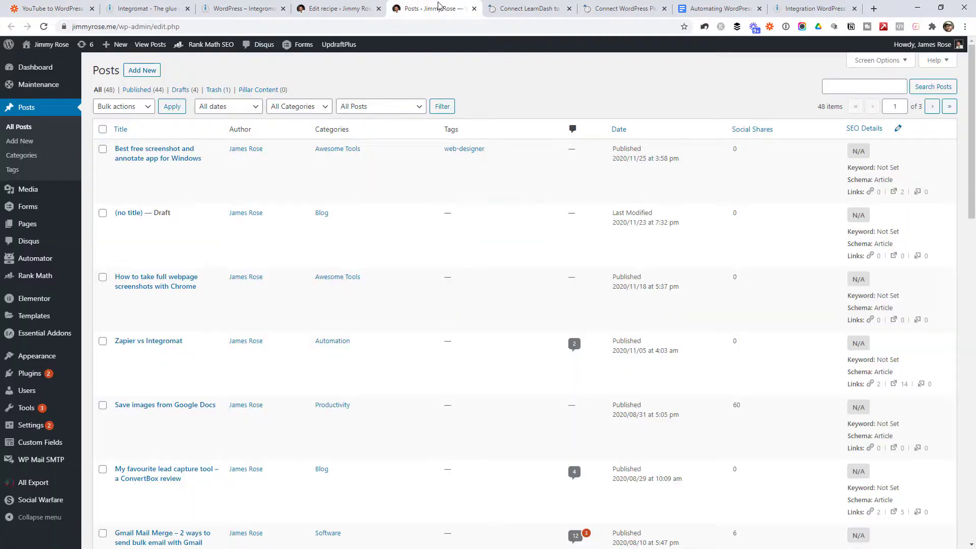
click(43, 26)
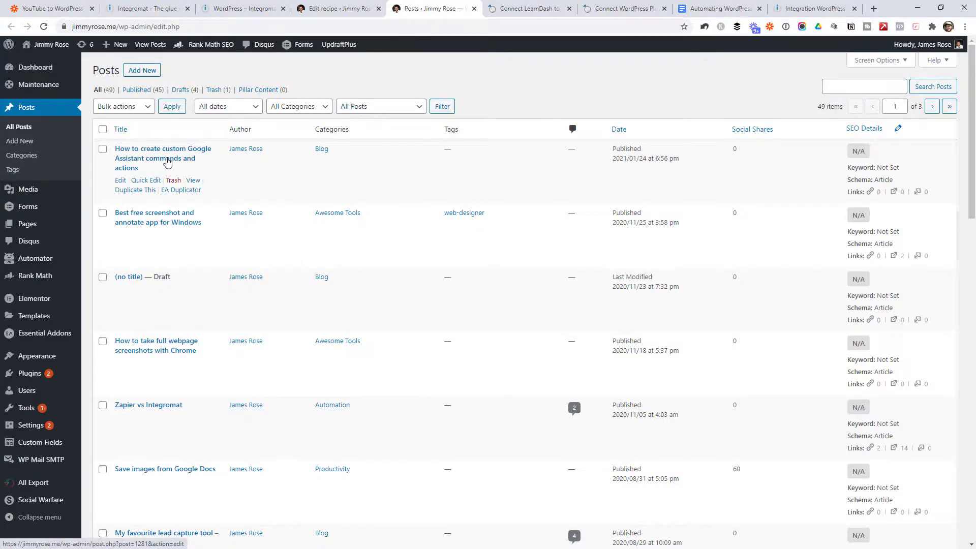
Step: Check the Google Assistant post's Classic block for the embedded YouTube video, then return to the recipe
click(151, 166)
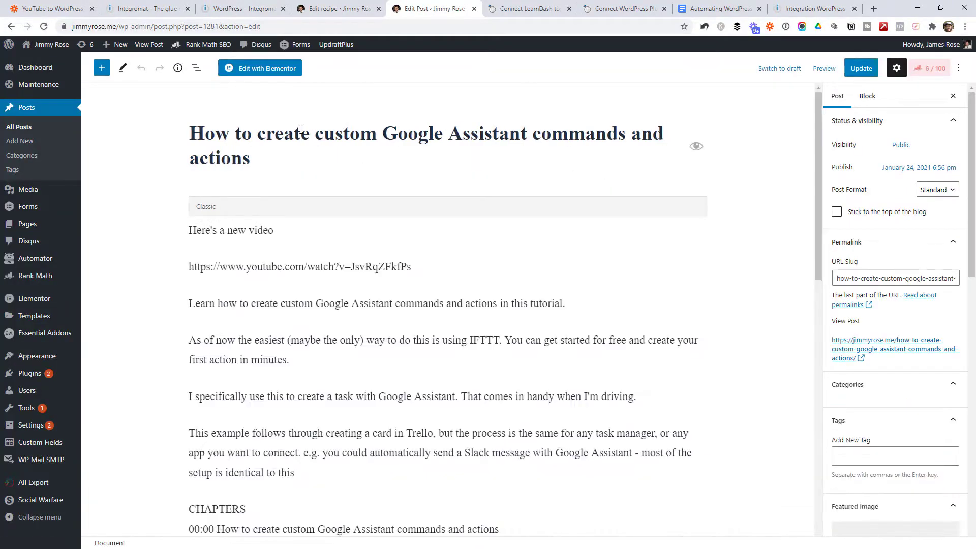
click(353, 287)
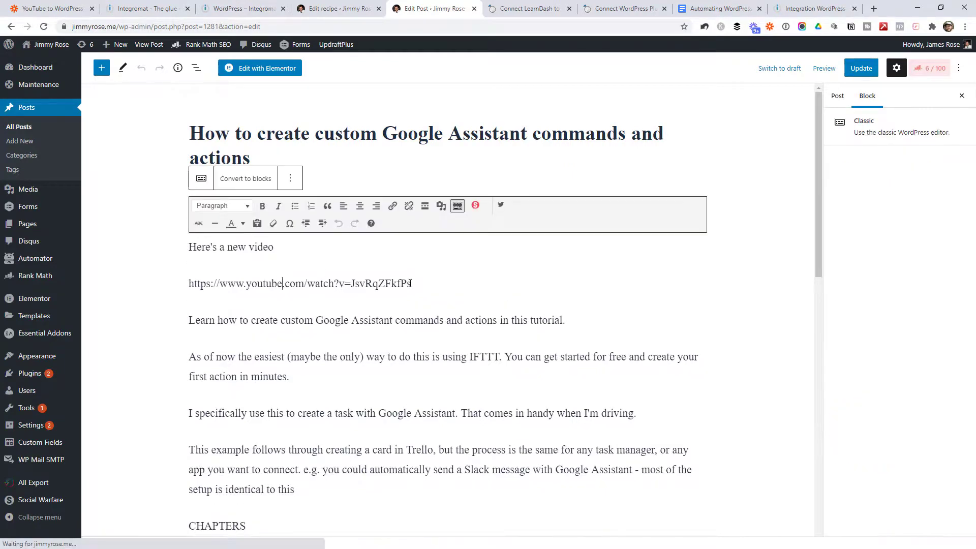
scroll(352, 288, down, 5)
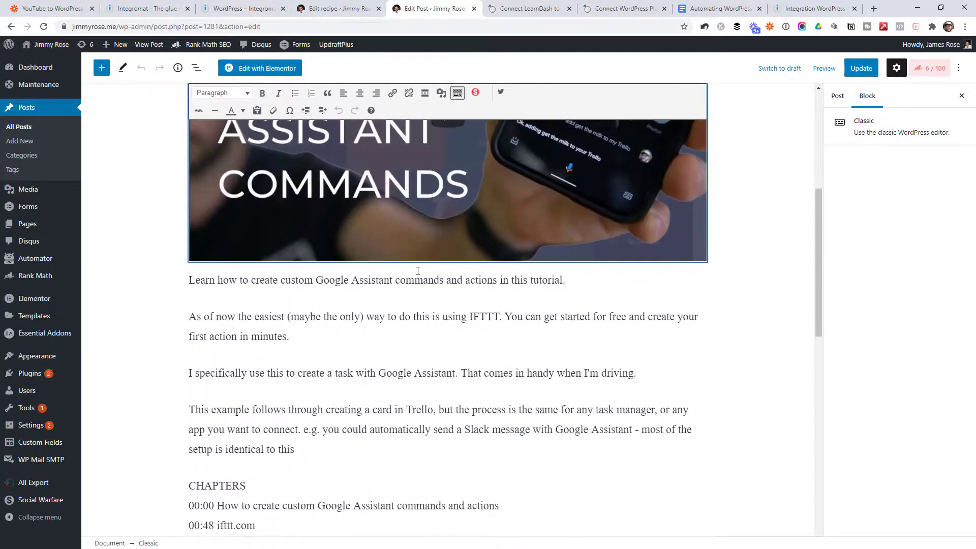
scroll(416, 276, up, 5)
scroll(415, 276, up, 1)
click(513, 126)
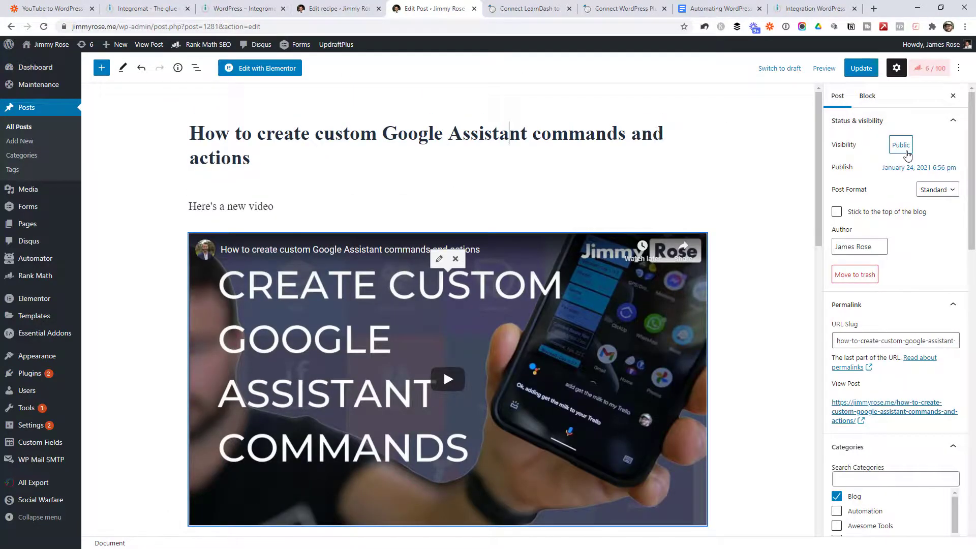
click(349, 6)
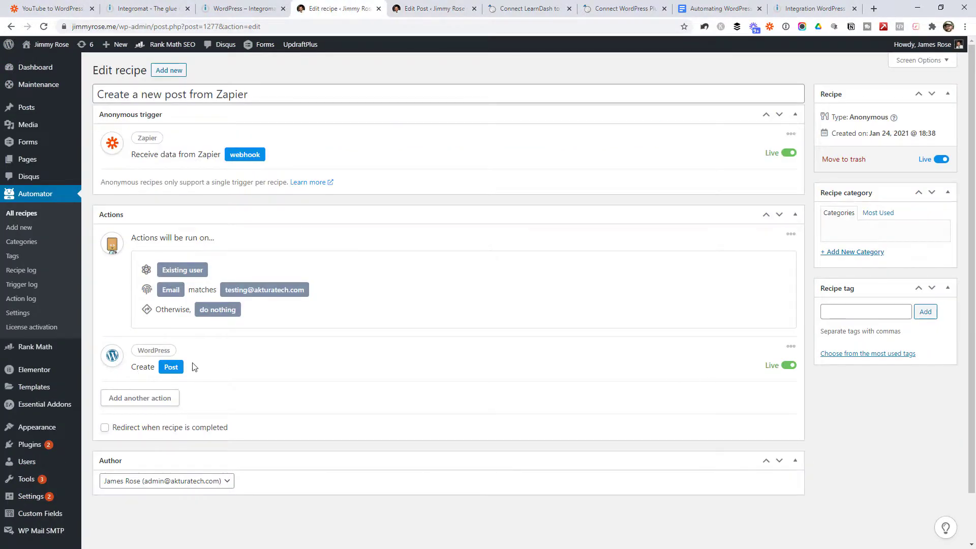
Step: Review the Create Post action's settings, then move the Google Assistant test post to the trash
click(171, 367)
scroll(388, 272, down, 5)
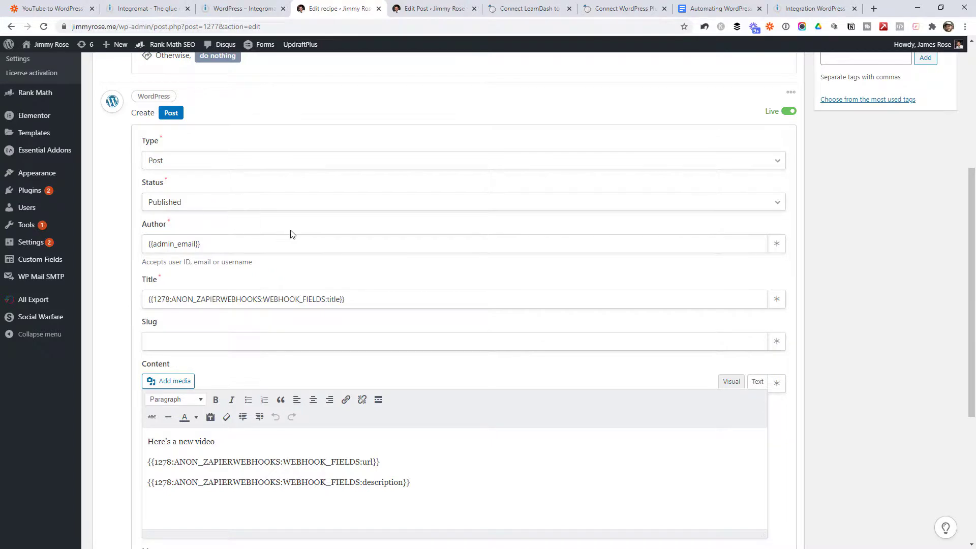
scroll(293, 234, up, 7)
click(434, 9)
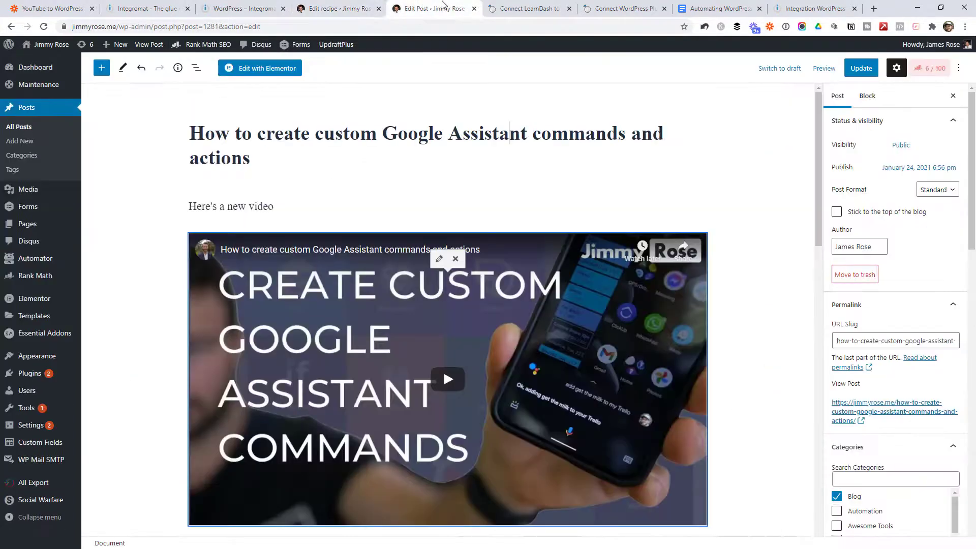
click(856, 276)
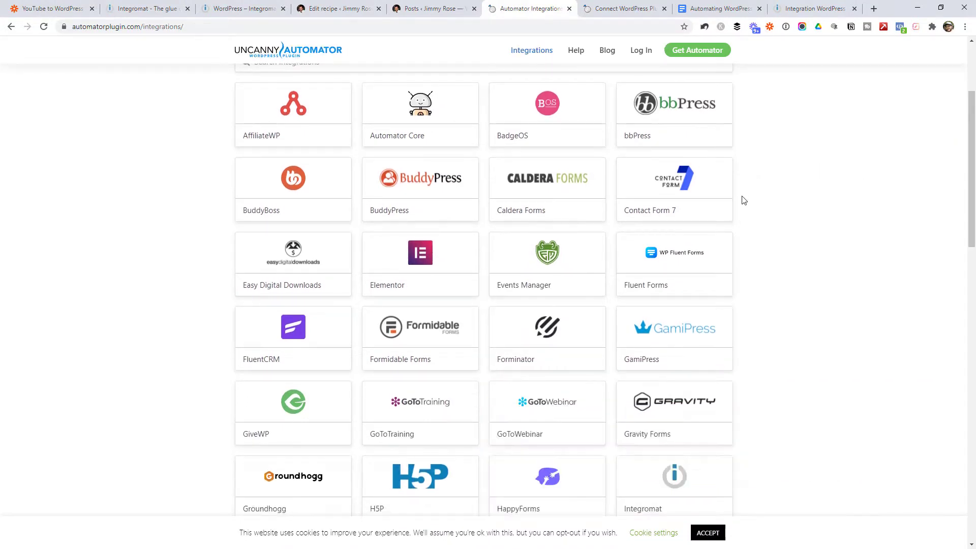
Step: Scroll through the automatorplugin.com integrations grid, from AffiliateWP to Zoom Webinars
scroll(758, 222, down, 2)
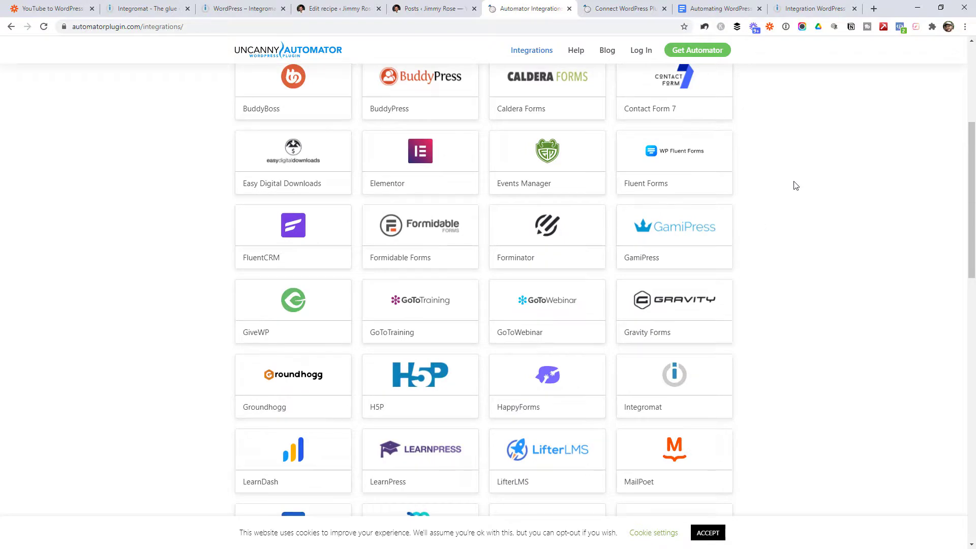
drag(970, 163, 939, 93)
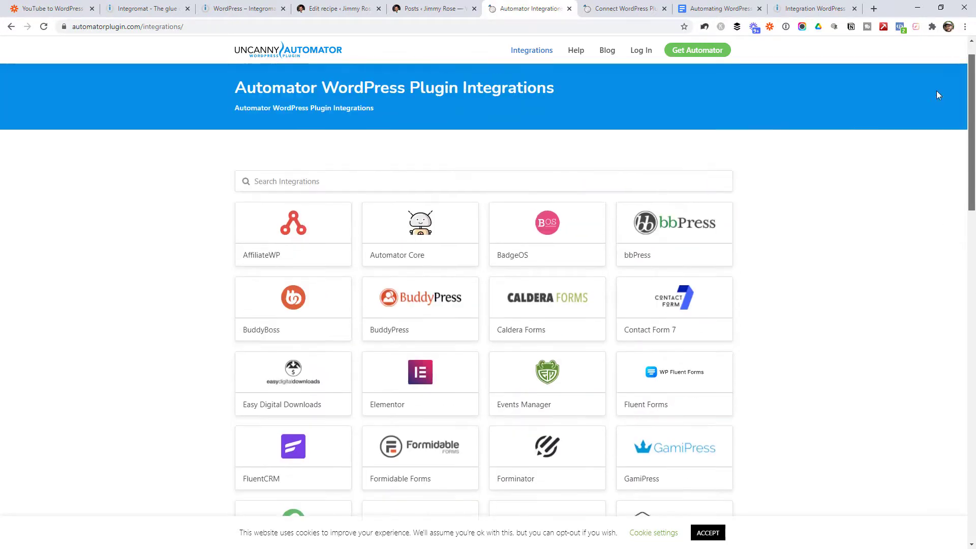